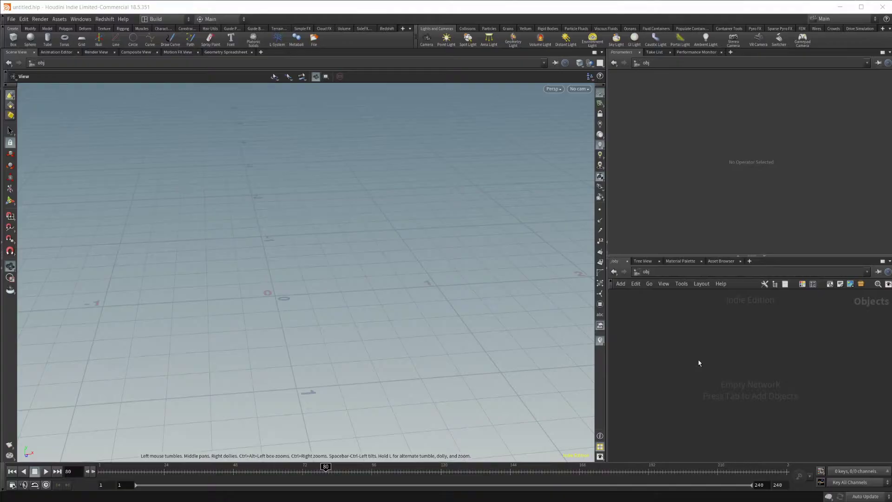
Step: Create a Geometry object in the empty object network and go inside it
{"action": "key", "text": "Tab"}
{"action": "type", "text": "geo"}
{"action": "key", "text": "Return"}
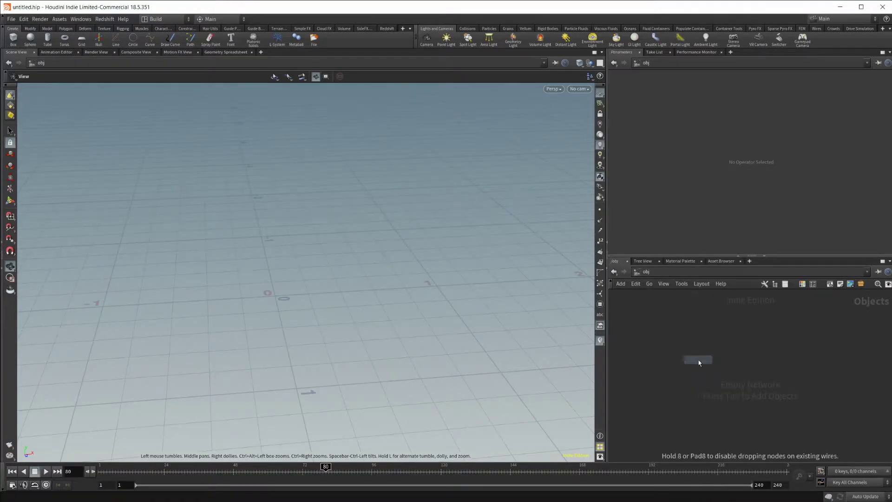
{"action": "left_click", "coordinate": [698, 359]}
{"action": "double_click", "coordinate": [698, 361]}
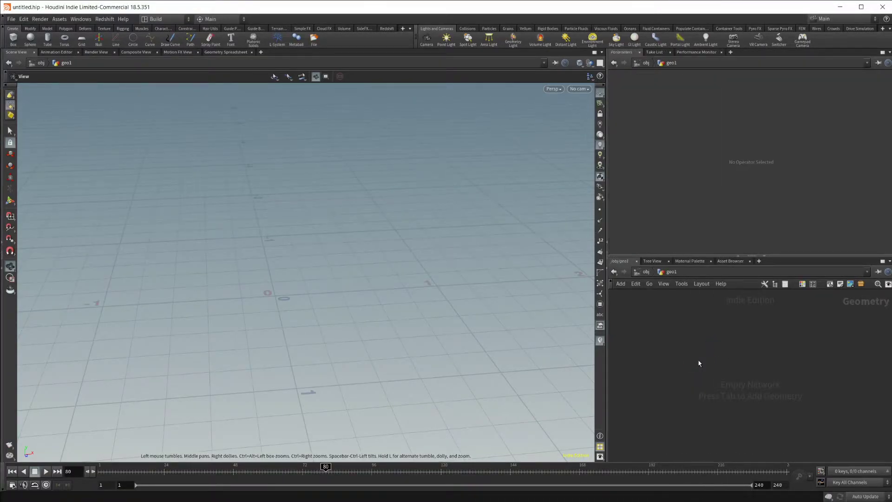
Step: Add a Box node to the geometry network
{"action": "key", "text": "Tab"}
{"action": "type", "text": "box"}
{"action": "key", "text": "Return"}
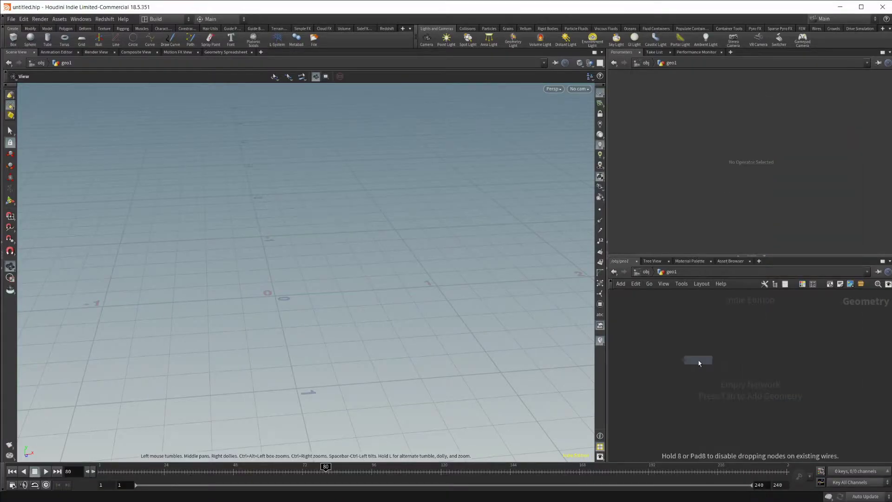
{"action": "left_click", "coordinate": [698, 361]}
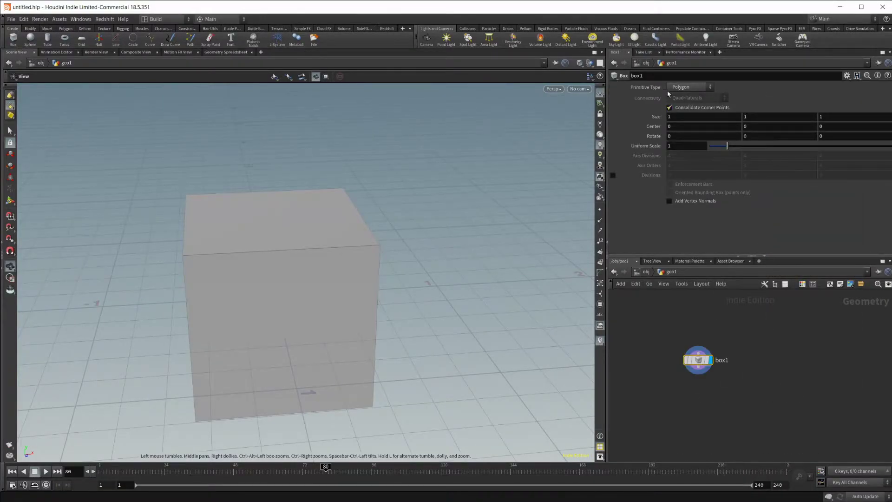
Step: Change the box's primitive type to Polygon Mesh and set its Y size to 2
{"action": "left_click", "coordinate": [689, 86]}
{"action": "left_click", "coordinate": [686, 100]}
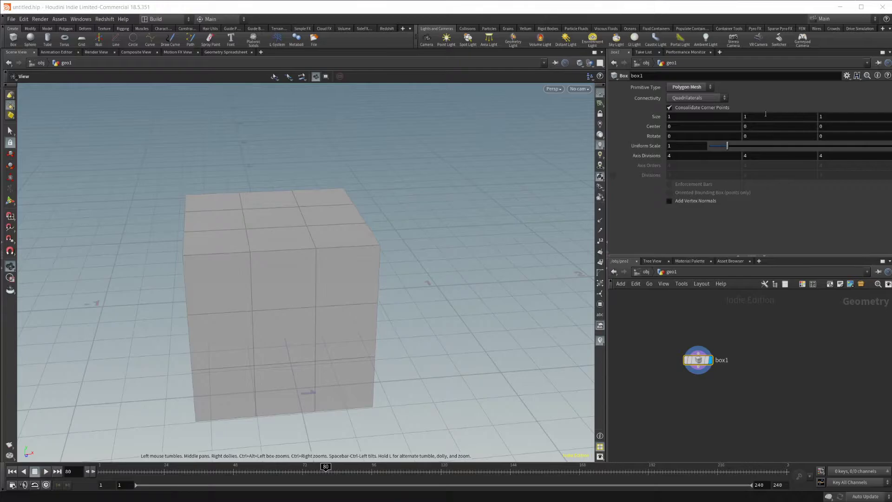
{"action": "left_click_drag", "start_coordinate": [766, 116], "coordinate": [668, 113]}
{"action": "type", "text": "2"}
{"action": "key", "text": "Return"}
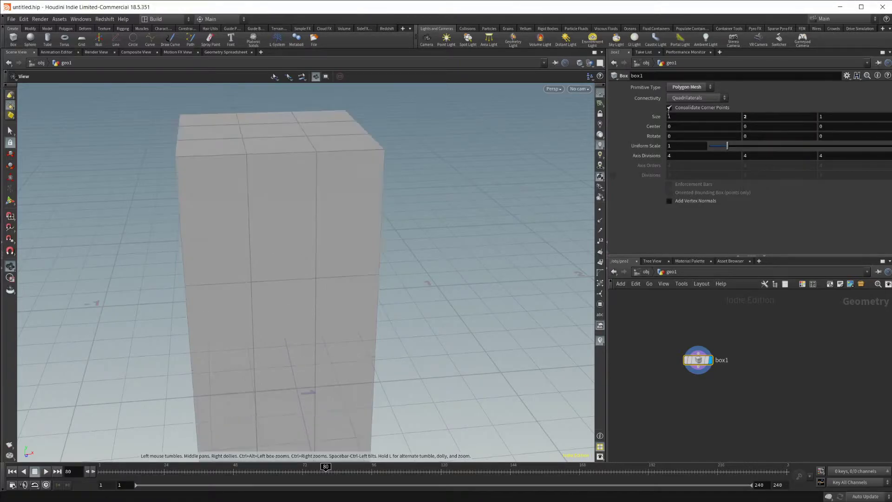
{"action": "right_click_drag", "start_coordinate": [461, 335], "coordinate": [348, 394]}
{"action": "left_click_drag", "start_coordinate": [349, 395], "coordinate": [403, 314]}
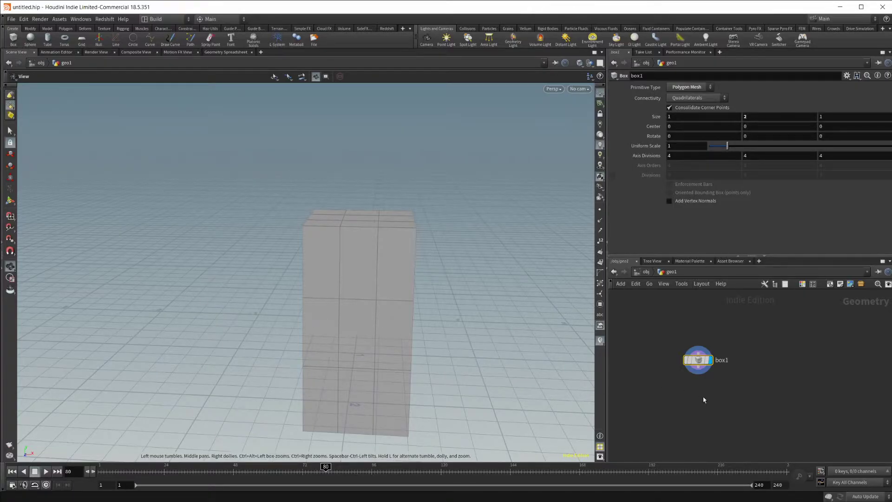
Step: Add a Match Size node below the box node
{"action": "key", "text": "Tab"}
{"action": "type", "text": "matchs"}
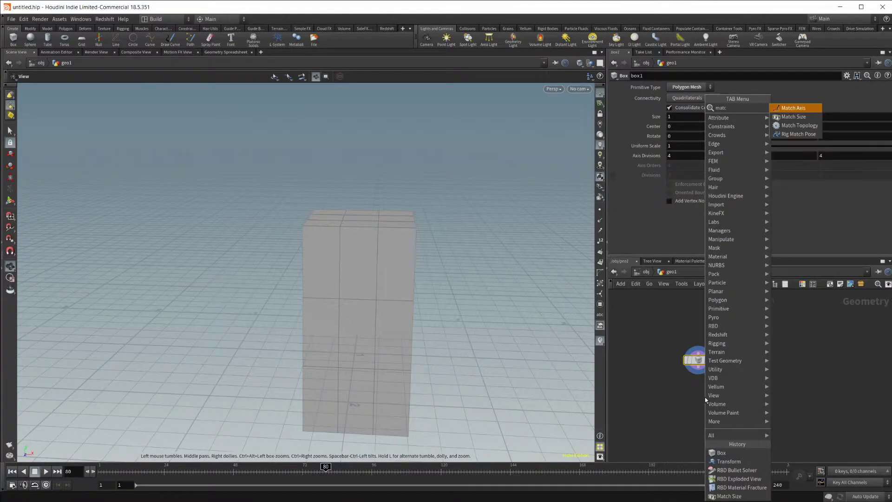
{"action": "key", "text": "Return"}
{"action": "left_click", "coordinate": [705, 400]}
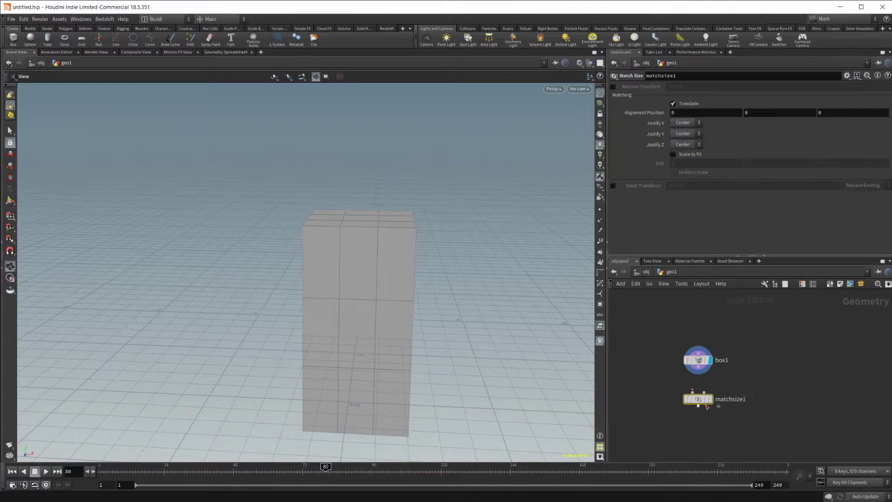
Step: Connect the box to the Match Size node, set Justify Y to Min, and display the Match Size result
{"action": "left_click_drag", "start_coordinate": [698, 370], "coordinate": [692, 392]}
{"action": "left_click", "coordinate": [687, 134]}
{"action": "left_click", "coordinate": [678, 151]}
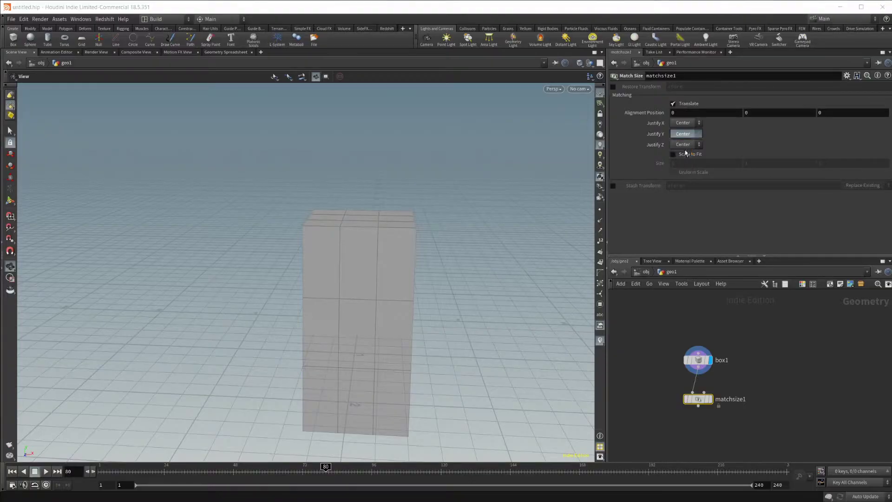
{"action": "middle_click_drag", "start_coordinate": [749, 400], "coordinate": [760, 356]}
{"action": "left_click", "coordinate": [725, 341]}
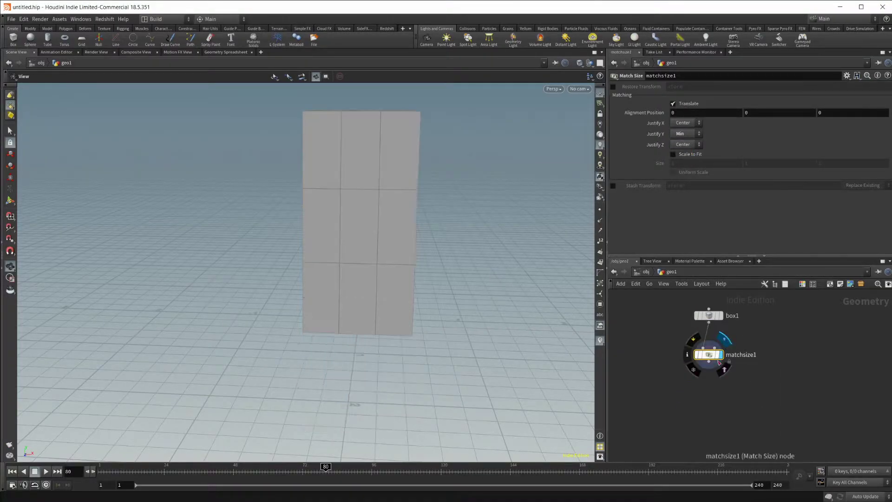
{"action": "left_click_drag", "start_coordinate": [353, 331], "coordinate": [374, 315]}
{"action": "middle_click_drag", "start_coordinate": [375, 314], "coordinate": [380, 376]}
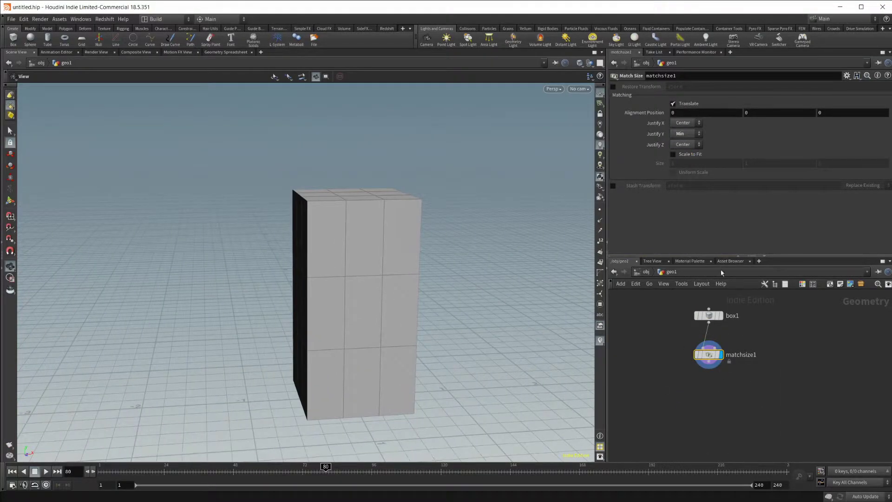
Step: Try out a different Y size on the box node and undo the change
{"action": "left_click", "coordinate": [715, 318]}
{"action": "middle_click_drag", "start_coordinate": [764, 113], "coordinate": [743, 167]}
{"action": "key", "text": "ctrl+z"}
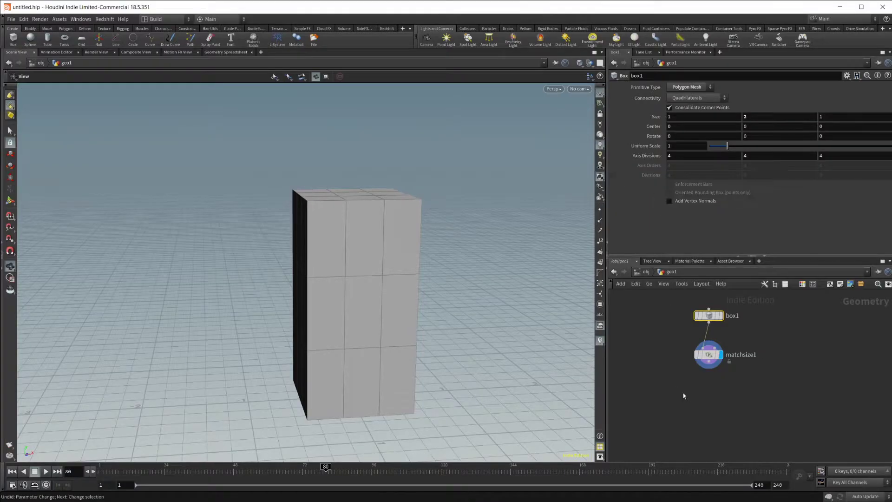
Step: Add an RBD Material Fracture node below the Match Size node
{"action": "middle_click_drag", "start_coordinate": [683, 392], "coordinate": [677, 368]}
{"action": "scroll", "coordinate": [413, 356], "scroll_direction": "down", "scroll_amount": 3}
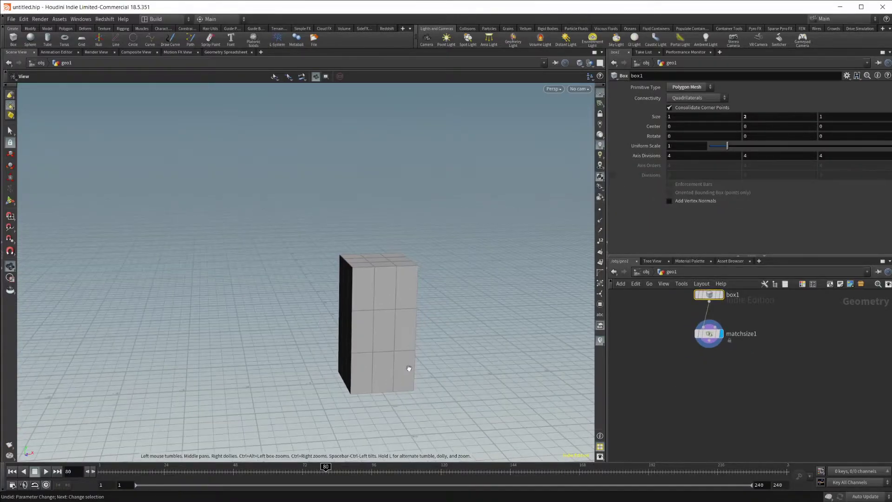
{"action": "left_click_drag", "start_coordinate": [408, 370], "coordinate": [346, 340]}
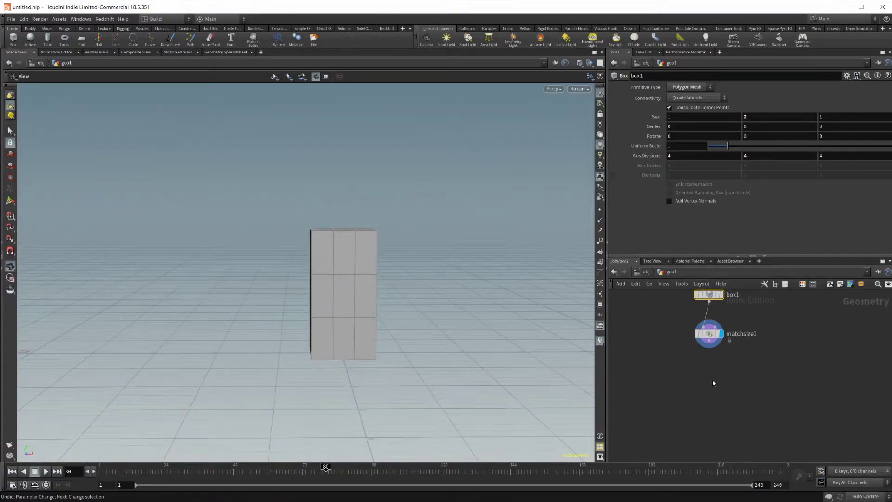
{"action": "key", "text": "Tab"}
{"action": "type", "text": "rbd"}
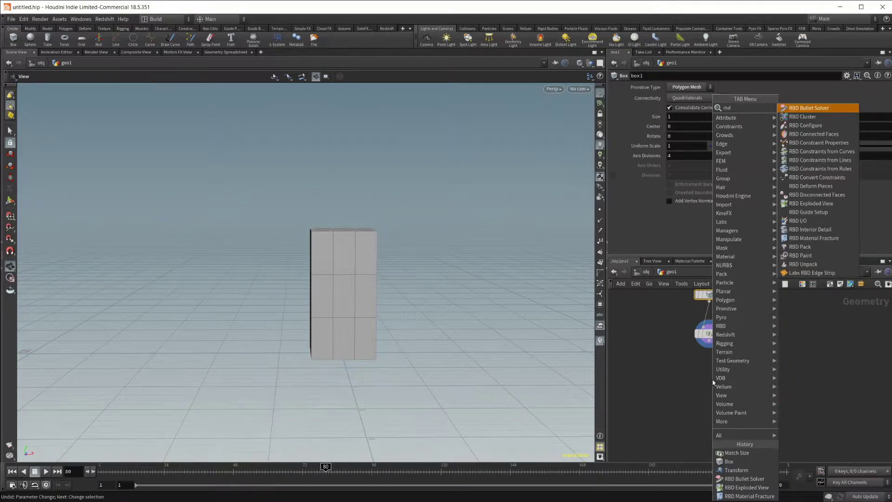
{"action": "type", "text": " ma"}
{"action": "key", "text": "Return"}
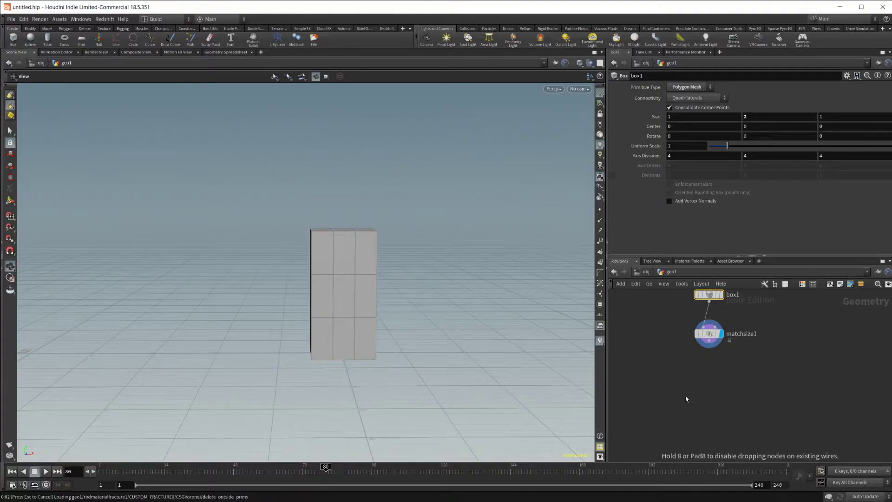
{"action": "left_click", "coordinate": [712, 380]}
{"action": "left_click_drag", "start_coordinate": [714, 383], "coordinate": [711, 379]}
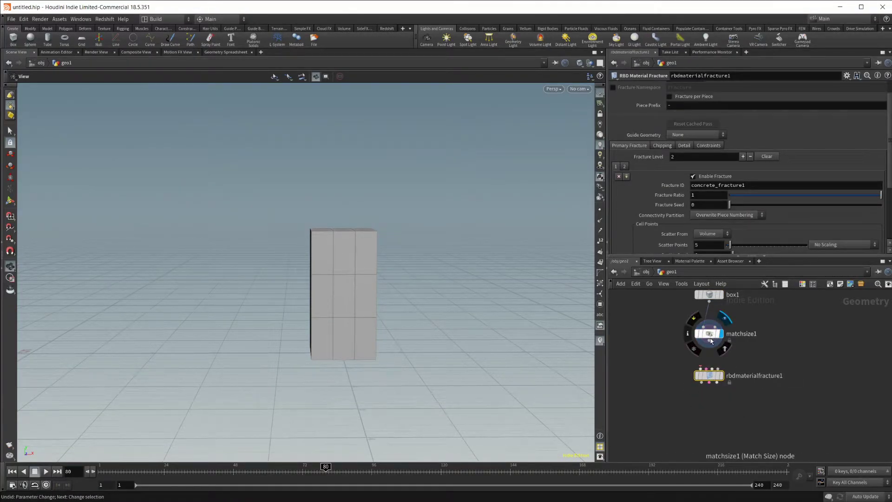
Step: Connect the Match Size output to the first input of the RBD Material Fracture node and display the fractured result
{"action": "left_click", "coordinate": [711, 341]}
{"action": "left_click", "coordinate": [700, 368]}
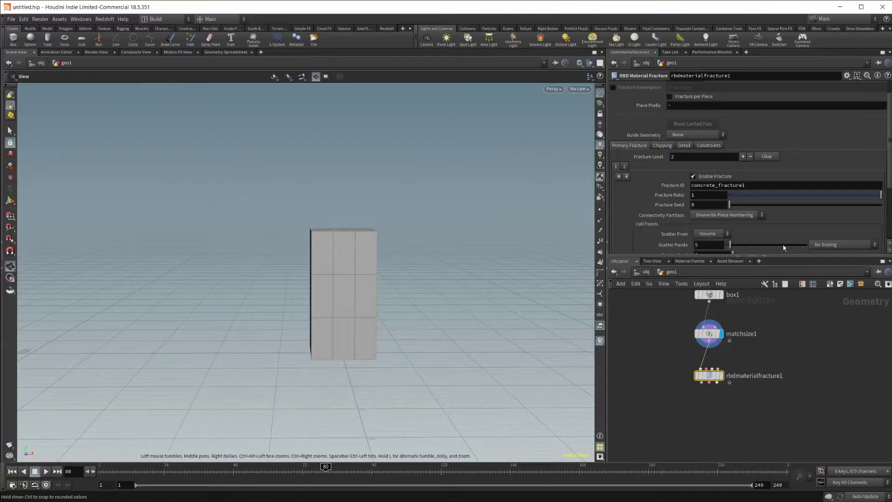
{"action": "scroll", "coordinate": [656, 164], "scroll_direction": "up", "scroll_amount": 2}
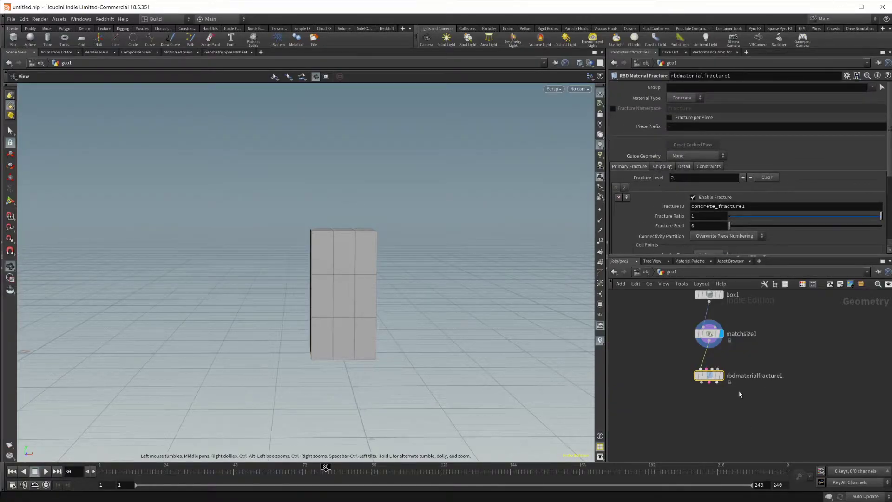
{"action": "mouse_move", "coordinate": [709, 376]}
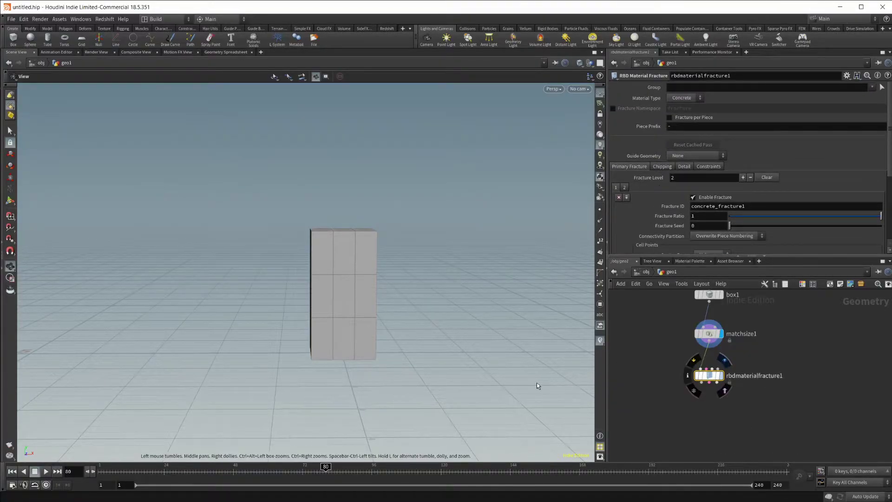
{"action": "left_click", "coordinate": [724, 361]}
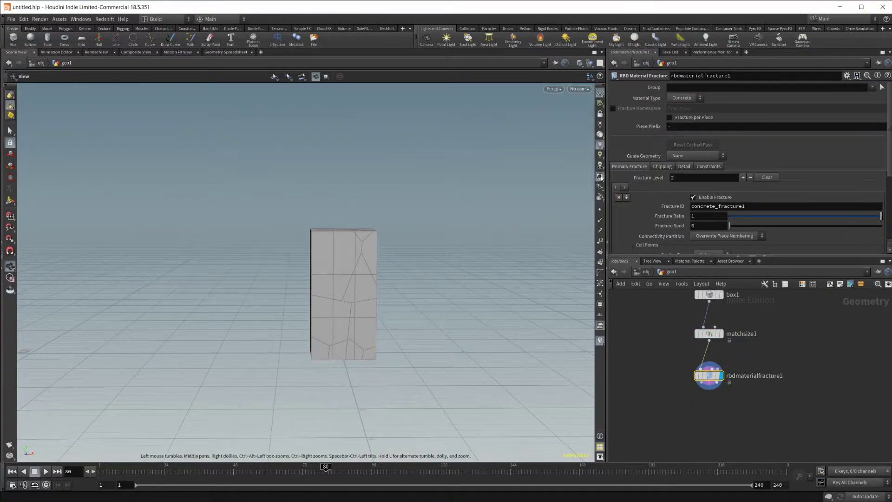
Step: Try the Glass material type on the fracture node and inspect the crack pattern from several angles
{"action": "left_click", "coordinate": [682, 98]}
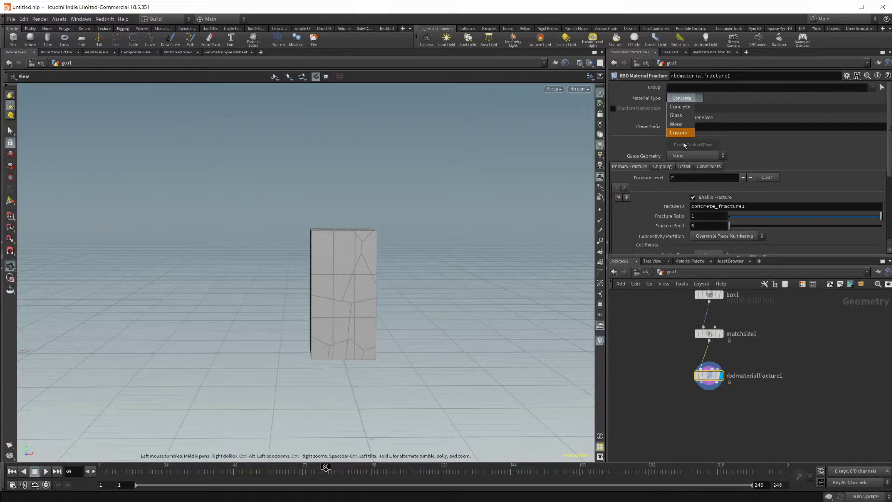
{"action": "left_click", "coordinate": [686, 114]}
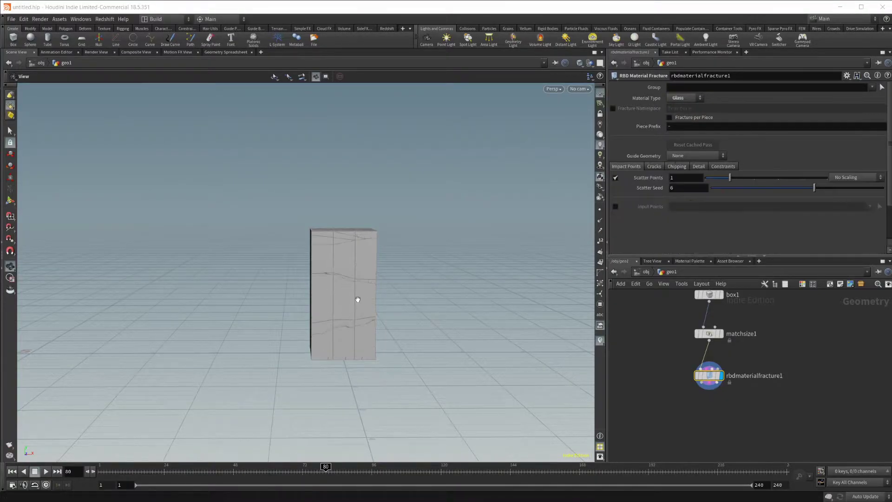
{"action": "left_click_drag", "start_coordinate": [348, 319], "coordinate": [316, 217]}
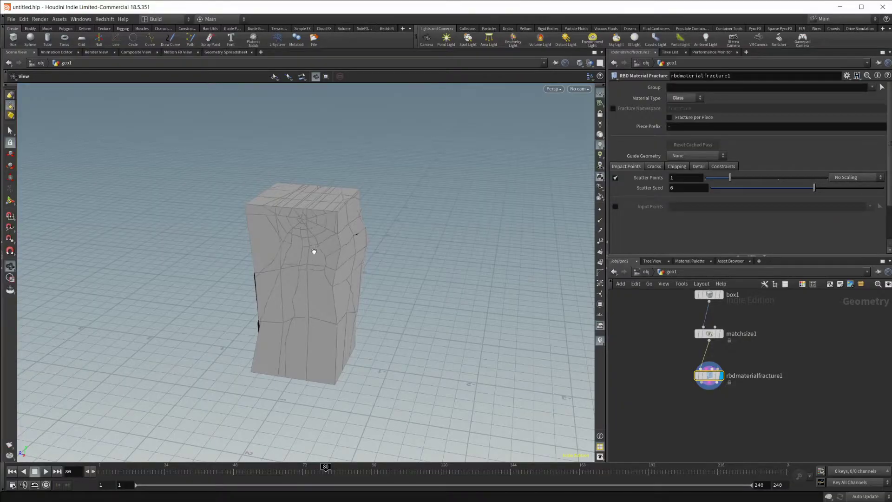
{"action": "left_click_drag", "start_coordinate": [293, 311], "coordinate": [344, 259]}
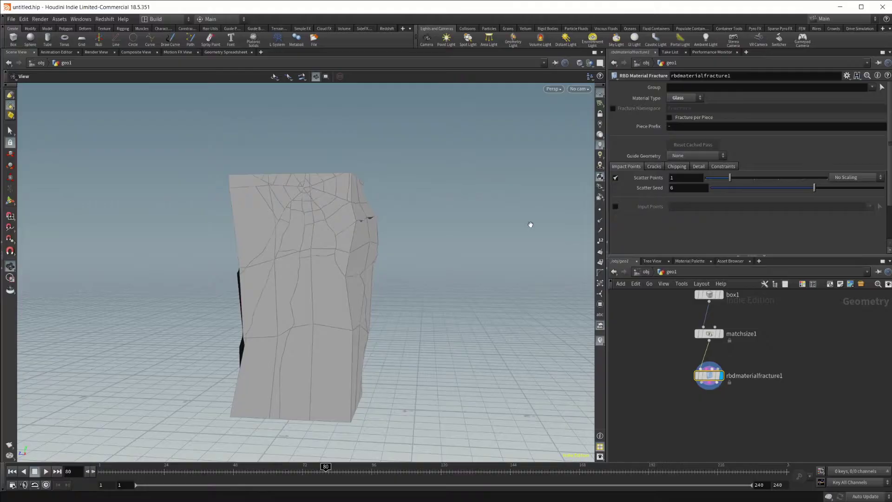
Step: Try the Wood material type on the fracture node and inspect the grain splits around the box
{"action": "left_click", "coordinate": [683, 101]}
{"action": "left_click", "coordinate": [684, 122]}
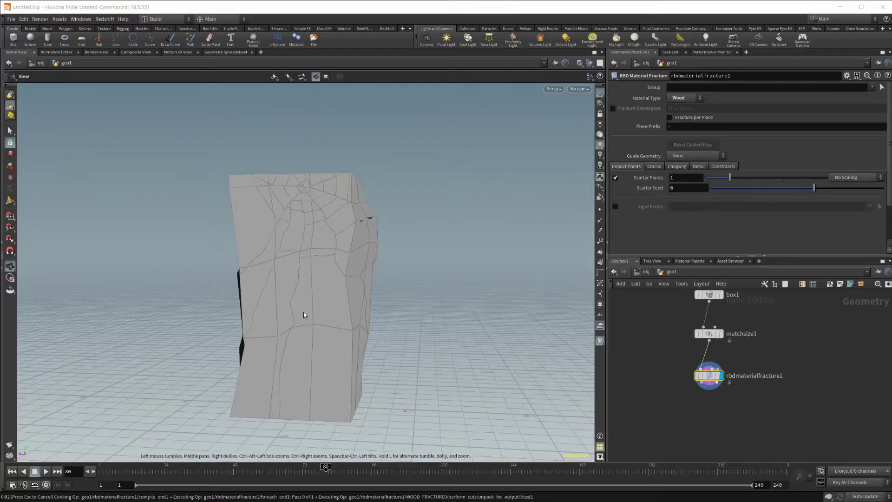
{"action": "left_click_drag", "start_coordinate": [309, 305], "coordinate": [372, 320]}
{"action": "left_click_drag", "start_coordinate": [193, 349], "coordinate": [312, 324]}
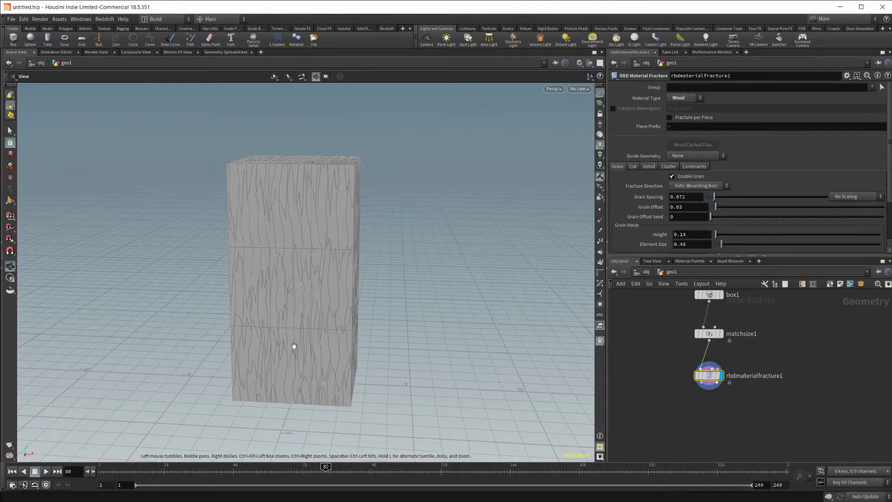
{"action": "left_click_drag", "start_coordinate": [343, 342], "coordinate": [373, 338]}
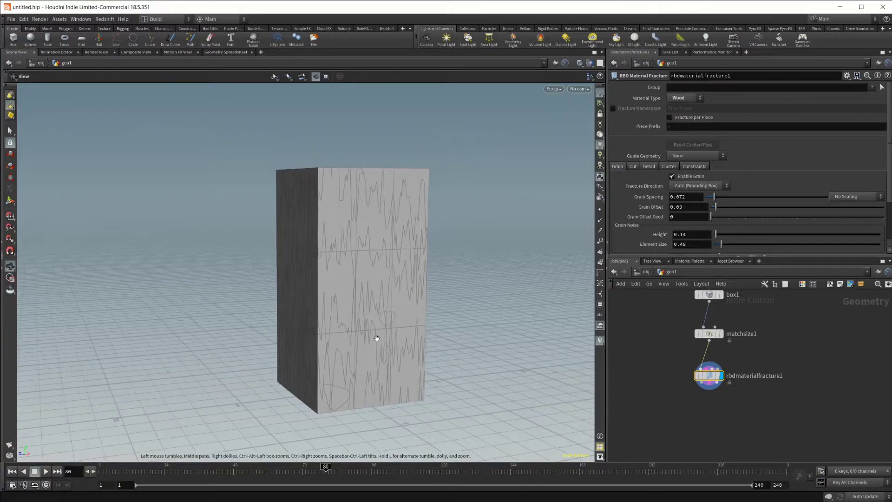
Step: Set the fracture node's material type back to Concrete
{"action": "left_click", "coordinate": [681, 99]}
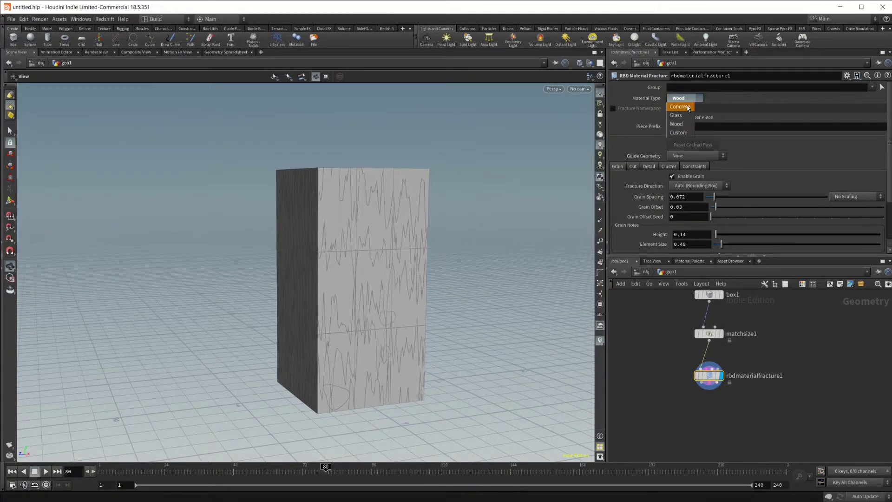
{"action": "left_click", "coordinate": [682, 96]}
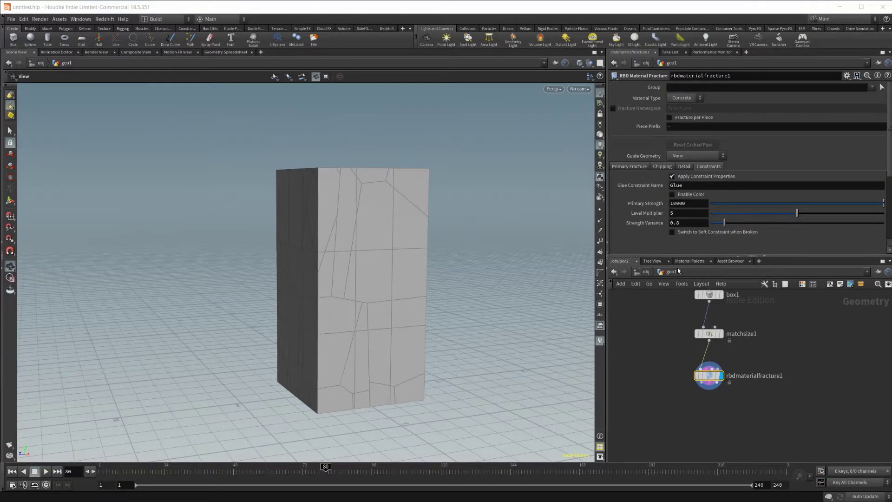
{"action": "left_click_drag", "start_coordinate": [442, 299], "coordinate": [555, 207]}
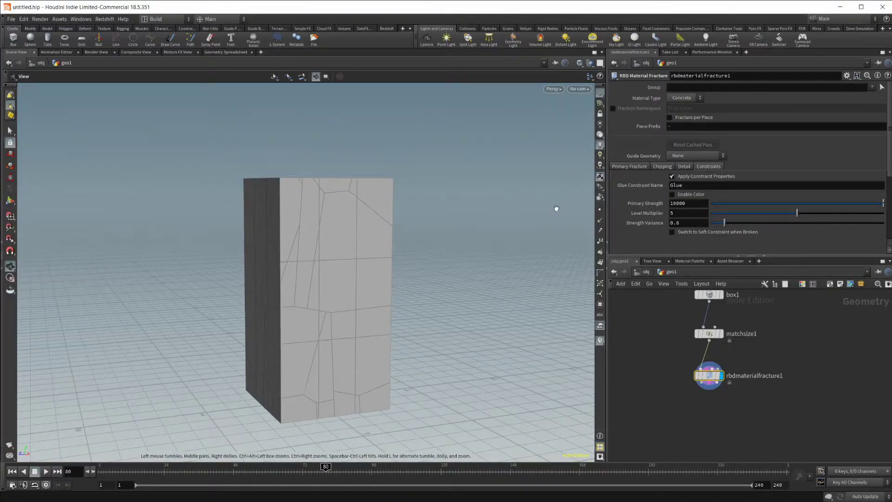
Step: Show the Primary Fracture settings of the concrete fracture and look through its fracture and cell point parameters
{"action": "left_click", "coordinate": [629, 166]}
{"action": "left_click_drag", "start_coordinate": [342, 280], "coordinate": [312, 319]}
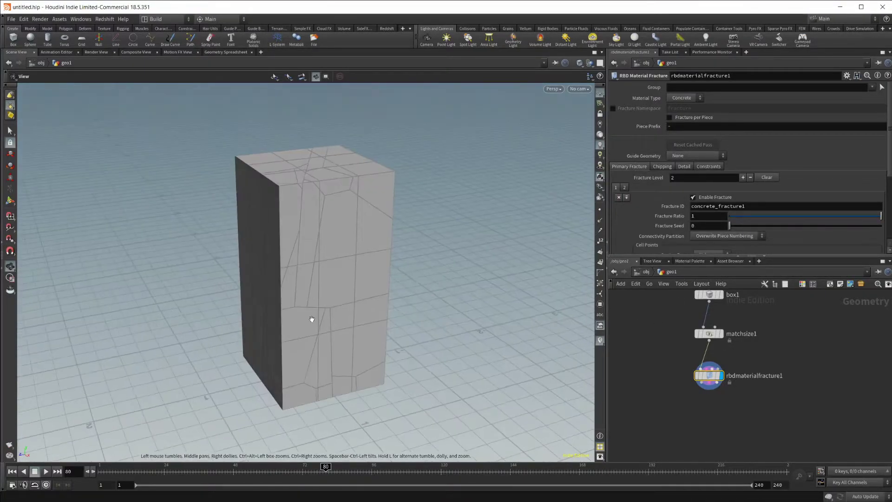
{"action": "scroll", "coordinate": [670, 177], "scroll_direction": "down", "scroll_amount": 2}
{"action": "scroll", "coordinate": [679, 145], "scroll_direction": "up", "scroll_amount": 2}
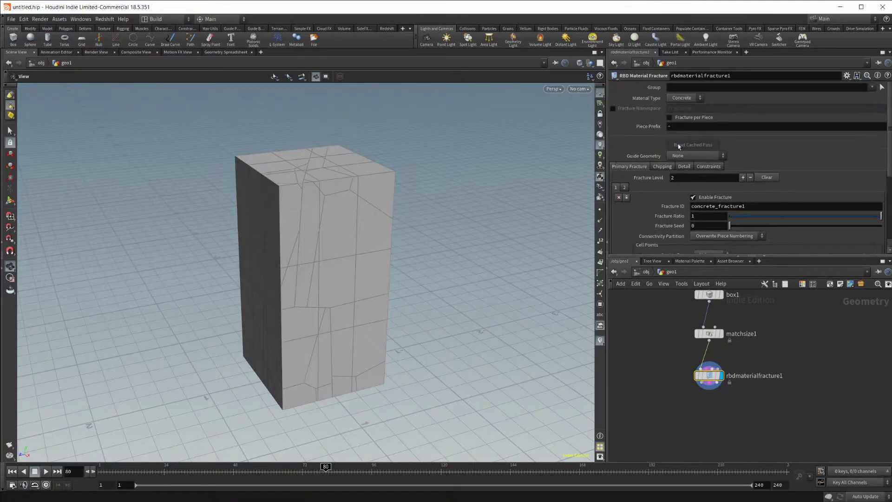
{"action": "scroll", "coordinate": [650, 178], "scroll_direction": "down", "scroll_amount": 1}
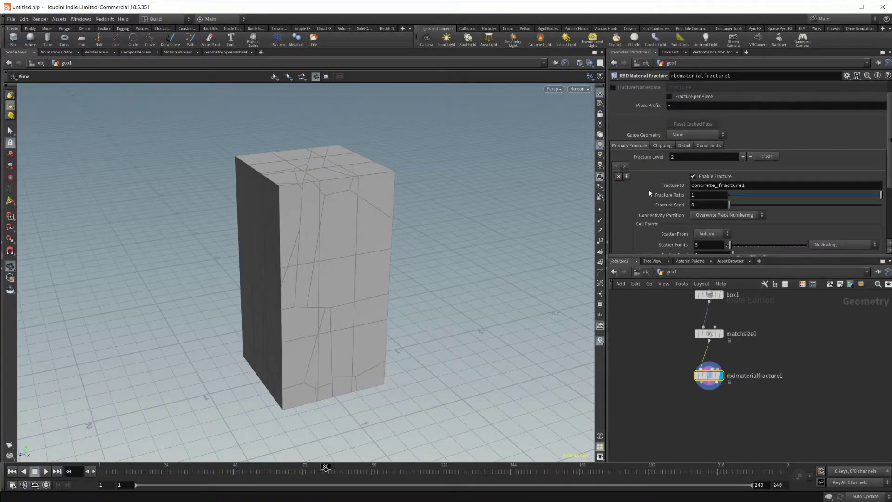
Step: Try raising the fracture level to 3 and 4, inspect the cracks around the box, and return the level to 2
{"action": "left_click_drag", "start_coordinate": [386, 338], "coordinate": [349, 294]}
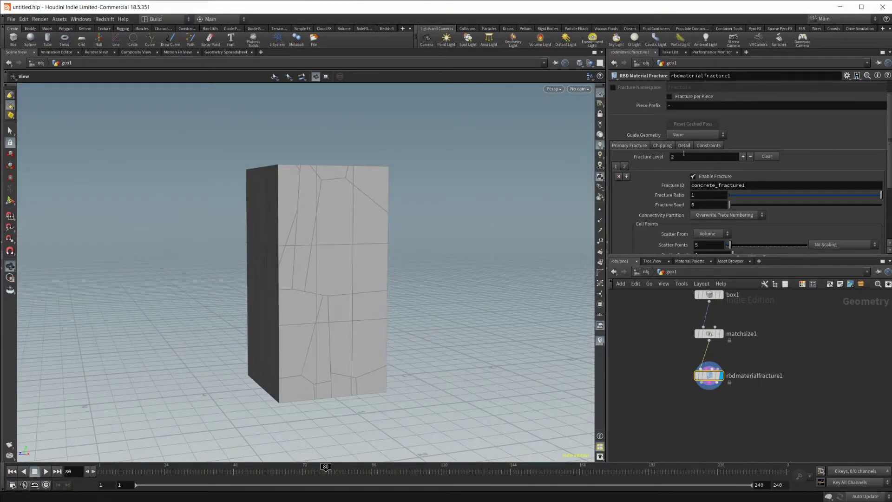
{"action": "scroll", "coordinate": [652, 192], "scroll_direction": "down", "scroll_amount": 4}
{"action": "scroll", "coordinate": [713, 164], "scroll_direction": "up", "scroll_amount": 4}
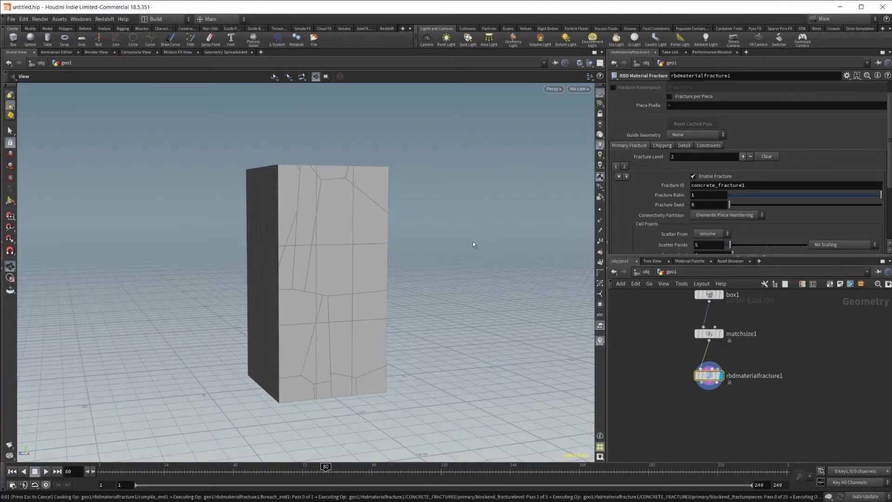
{"action": "left_click_drag", "start_coordinate": [331, 299], "coordinate": [376, 190]}
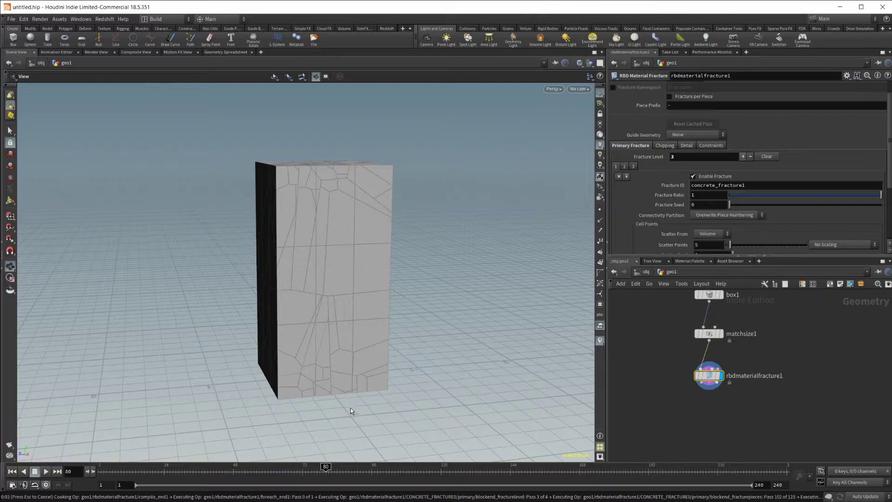
{"action": "left_click_drag", "start_coordinate": [332, 239], "coordinate": [332, 182]}
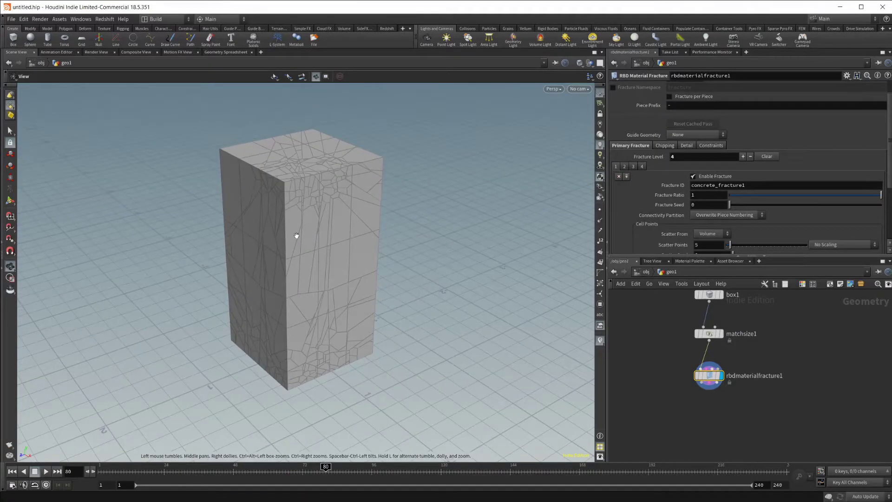
{"action": "left_click_drag", "start_coordinate": [330, 299], "coordinate": [283, 293]}
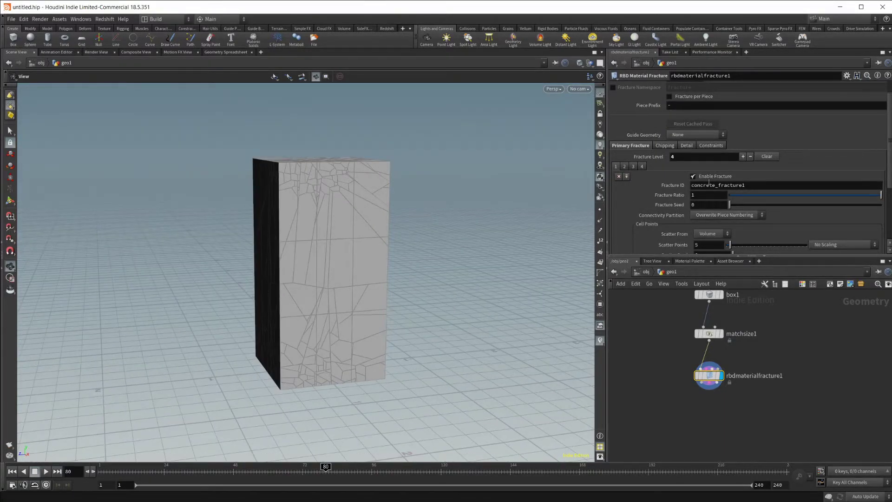
{"action": "left_click", "coordinate": [750, 156]}
Step: Try 200 scatter points for the first concrete fracture level and inspect the resulting crack pattern on the box
{"action": "scroll", "coordinate": [654, 194], "scroll_direction": "down", "scroll_amount": 3}
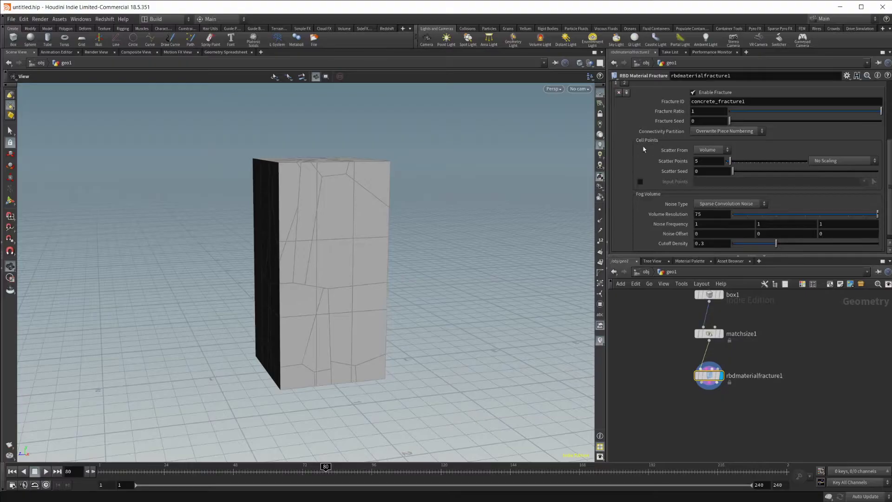
{"action": "left_click_drag", "start_coordinate": [709, 161], "coordinate": [676, 163]}
{"action": "type", "text": "200"}
{"action": "key", "text": "Return"}
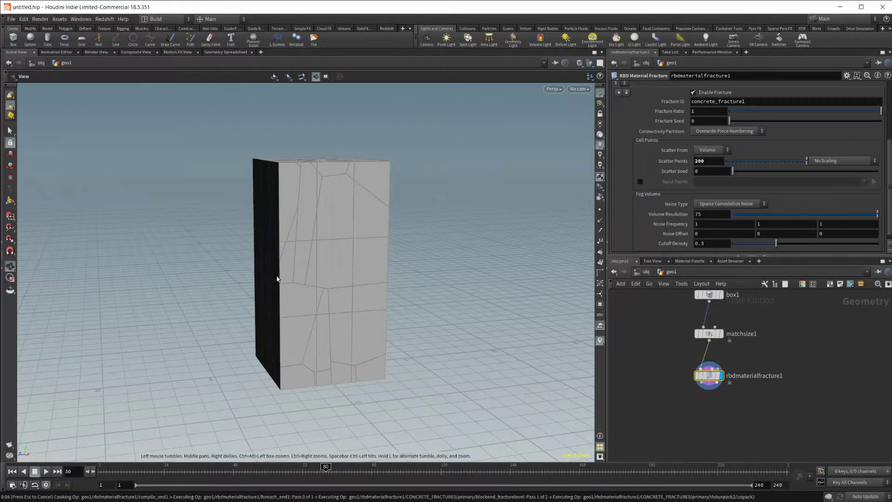
{"action": "left_click_drag", "start_coordinate": [329, 273], "coordinate": [350, 246]}
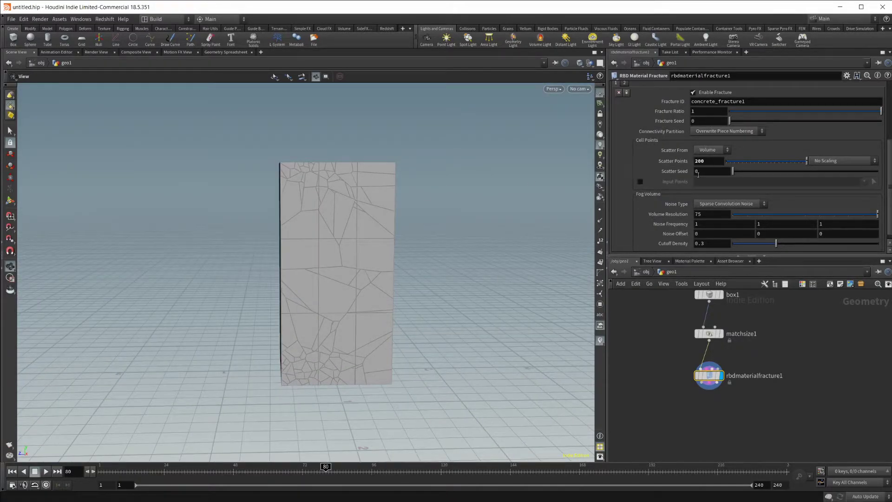
Step: Set the scatter points back to 5 and look at the available Scatter From options for the cell points
{"action": "double_click", "coordinate": [716, 161]}
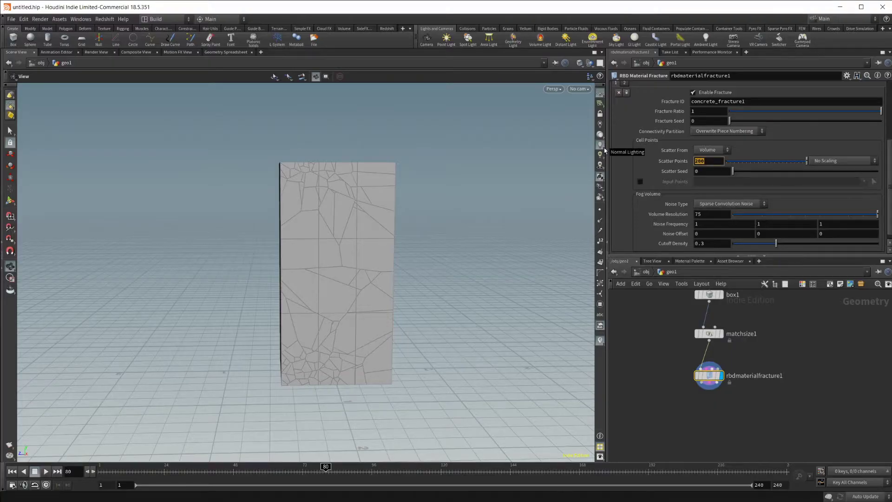
{"action": "type", "text": "5"}
{"action": "key", "text": "Return"}
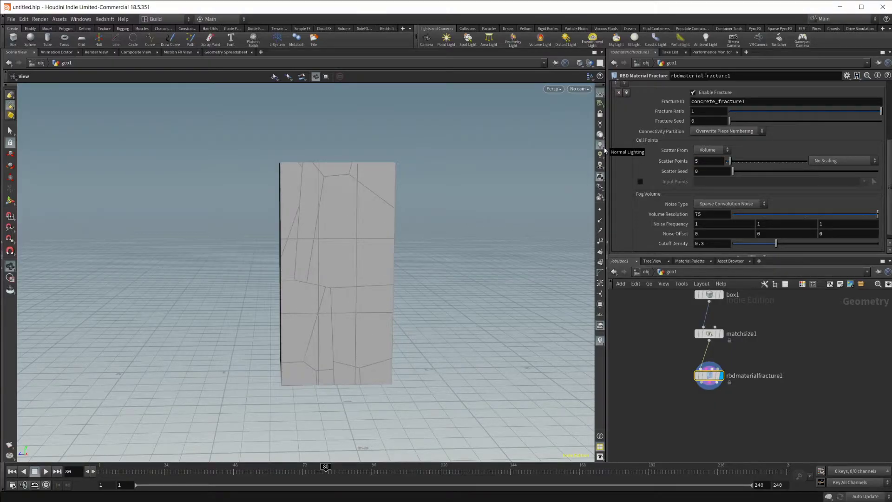
{"action": "left_click", "coordinate": [704, 151]}
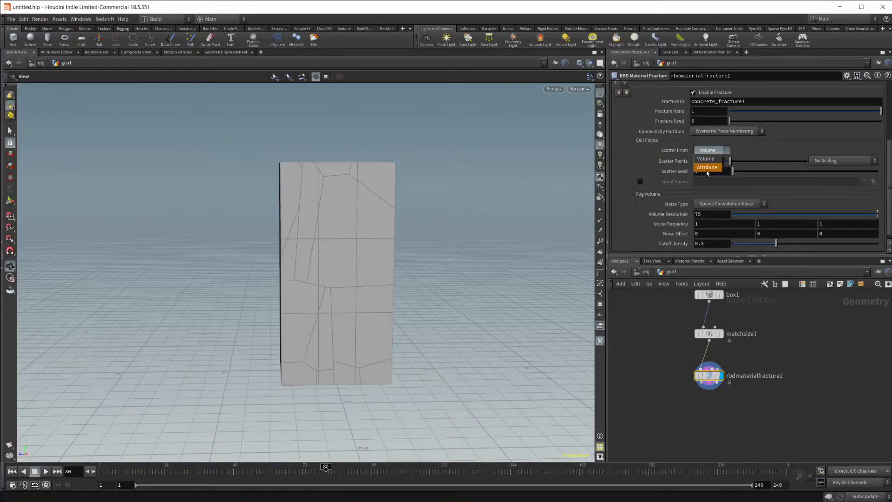
{"action": "left_click", "coordinate": [747, 148]}
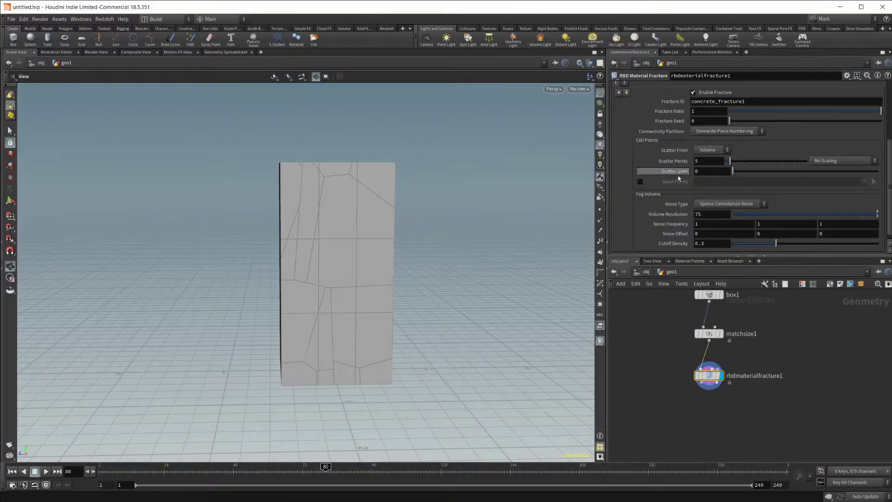
Step: Try a fog volume resolution of 5 on the concrete fracture and inspect the cracks from another corner
{"action": "scroll", "coordinate": [662, 194], "scroll_direction": "down", "scroll_amount": 1}
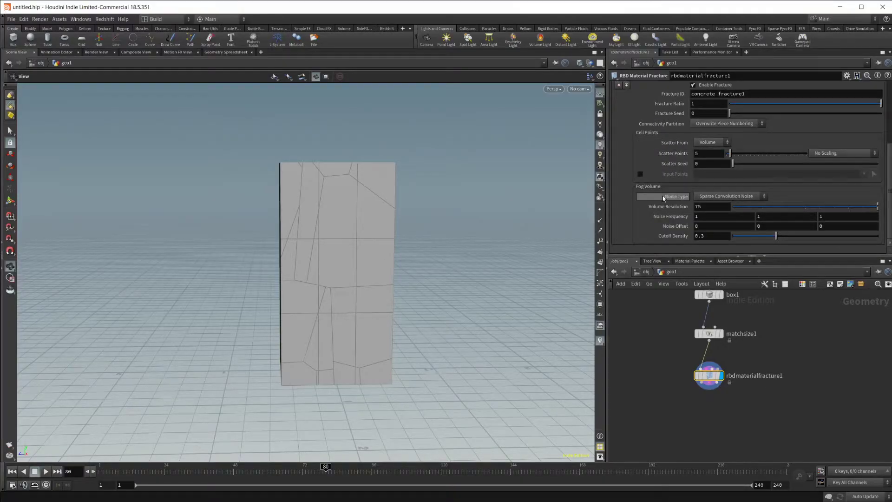
{"action": "left_click", "coordinate": [711, 207]}
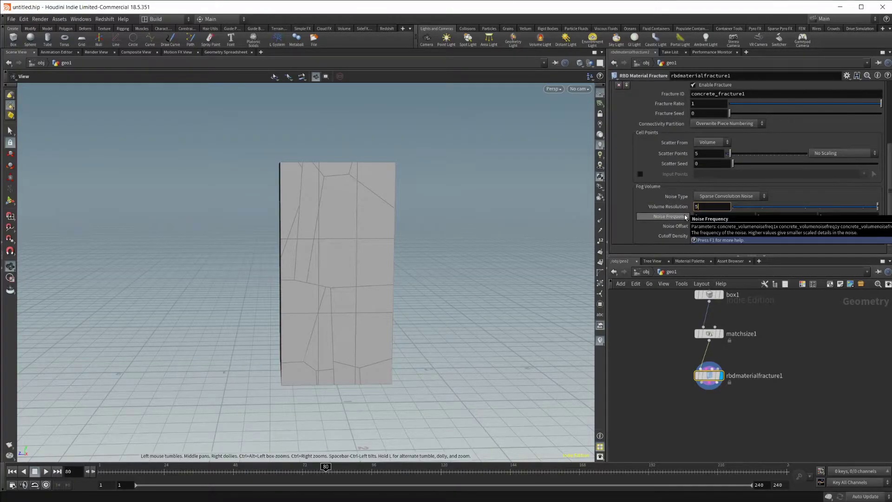
{"action": "type", "text": "5"}
{"action": "key", "text": "Return"}
{"action": "left_click_drag", "start_coordinate": [360, 370], "coordinate": [429, 317]}
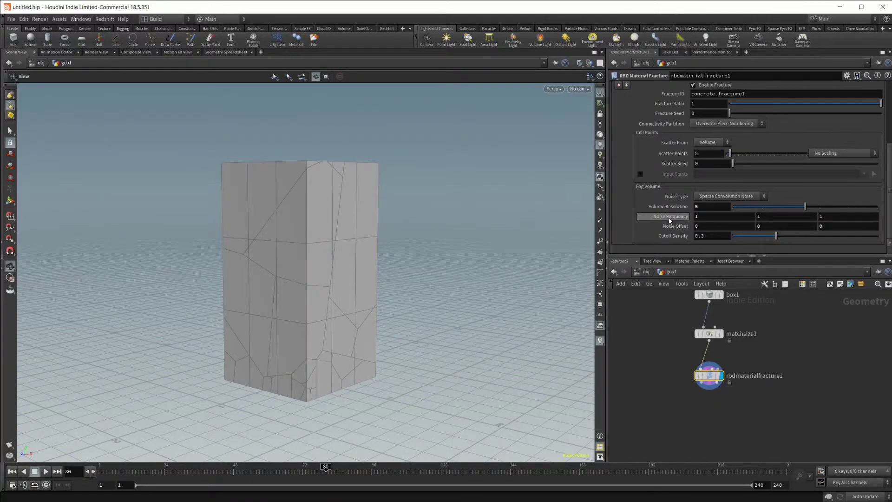
Step: Try a fog volume resolution of 10 and reset the parameter to its default of 75
{"action": "left_click", "coordinate": [708, 206]}
{"action": "type", "text": "10"}
{"action": "key", "text": "Return"}
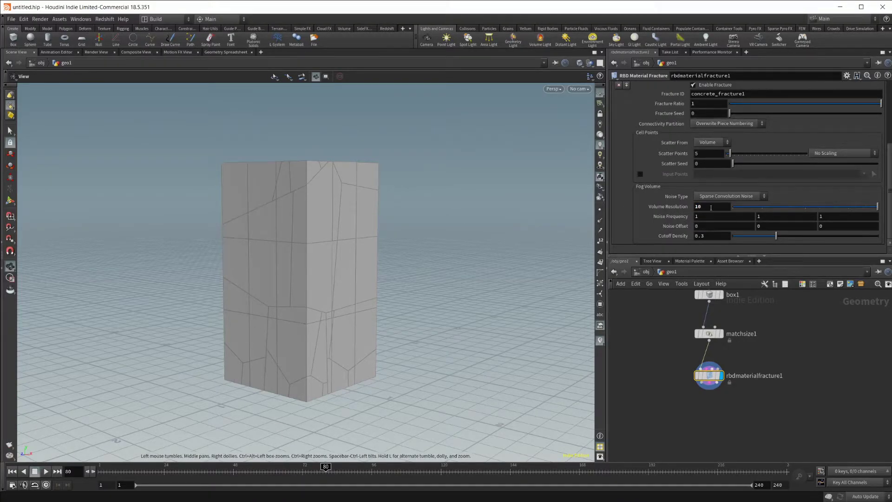
{"action": "middle_click", "coordinate": [672, 206], "text": "ctrl"}
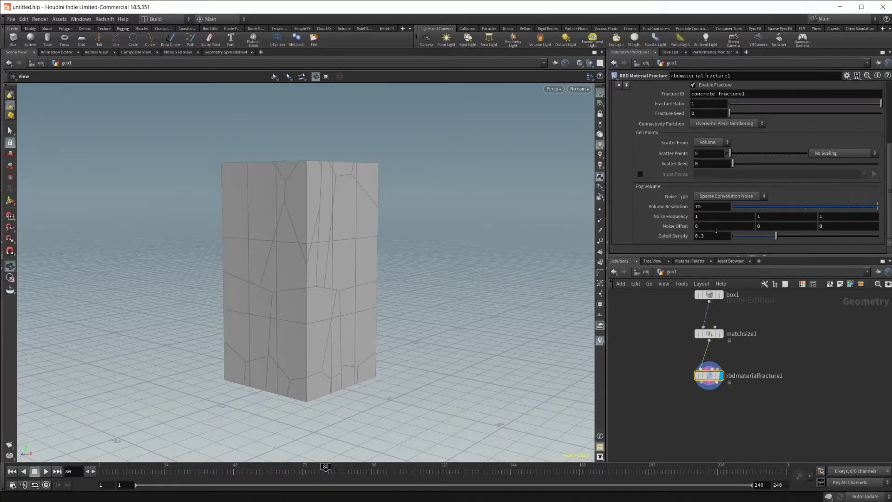
{"action": "left_click_drag", "start_coordinate": [244, 271], "coordinate": [196, 297]}
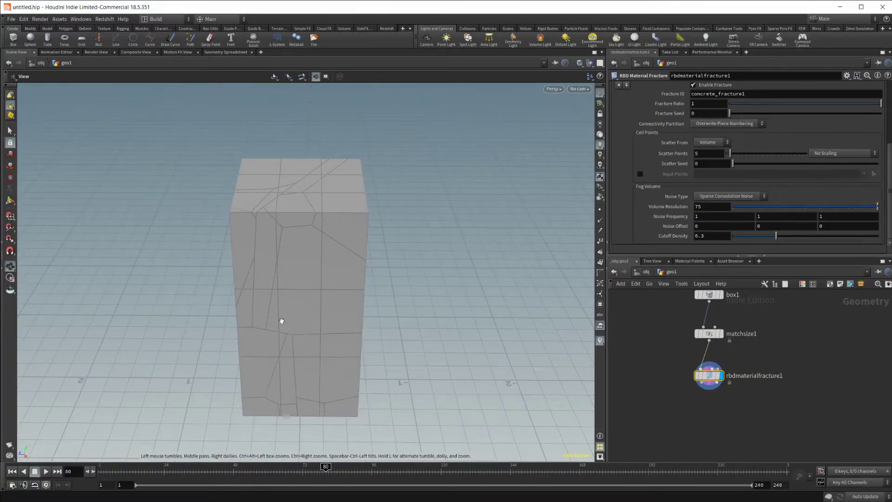
{"action": "left_click_drag", "start_coordinate": [281, 321], "coordinate": [378, 296]}
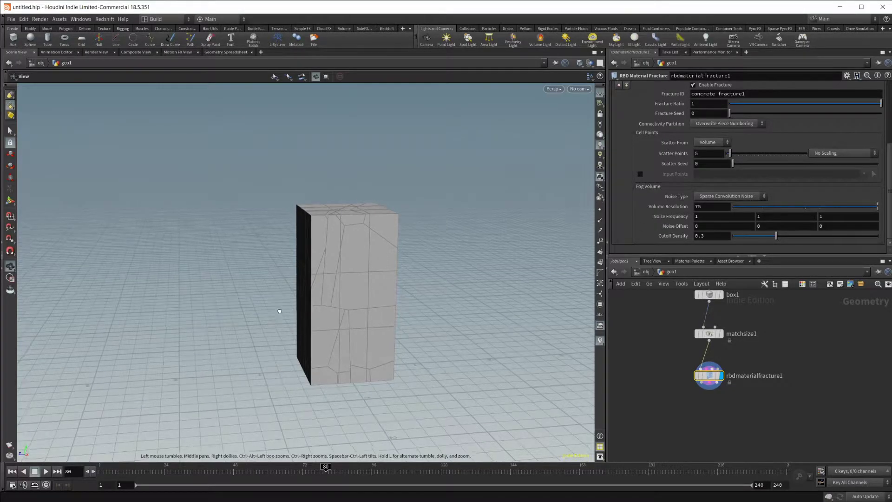
{"action": "left_click_drag", "start_coordinate": [281, 309], "coordinate": [428, 208]}
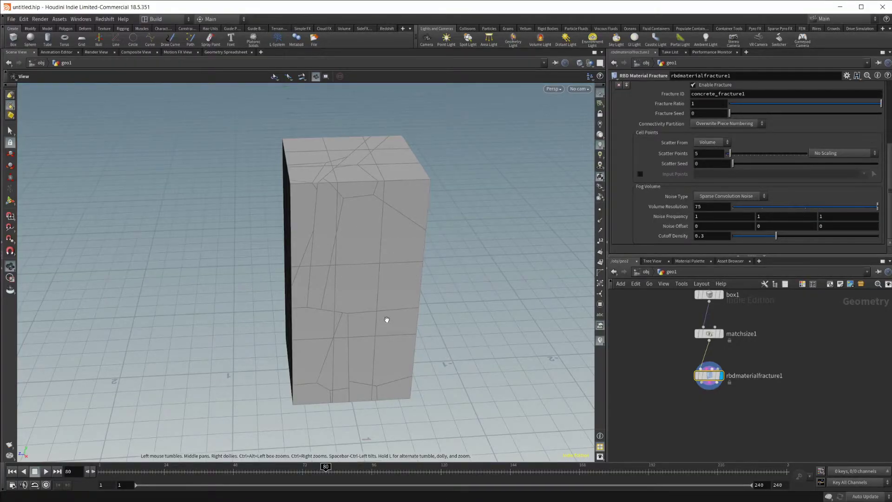
{"action": "left_click_drag", "start_coordinate": [303, 321], "coordinate": [364, 339]}
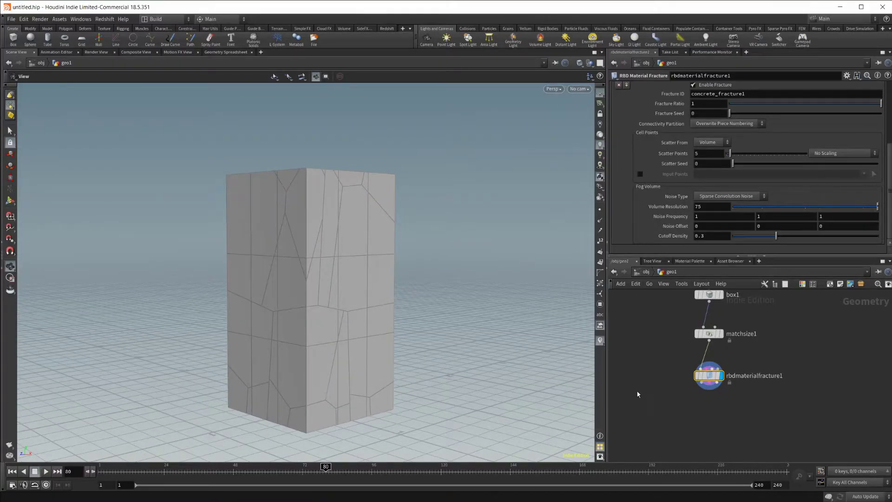
{"action": "left_click_drag", "start_coordinate": [319, 390], "coordinate": [436, 338]}
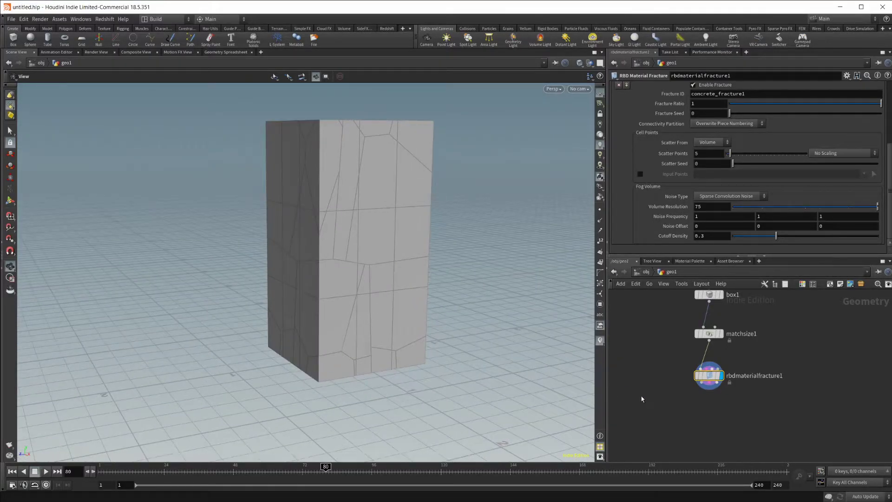
Step: Add an RBD Exploded View node below the fracture node, wire the fracture's first output into it, and display it
{"action": "middle_click_drag", "start_coordinate": [658, 430], "coordinate": [680, 390]}
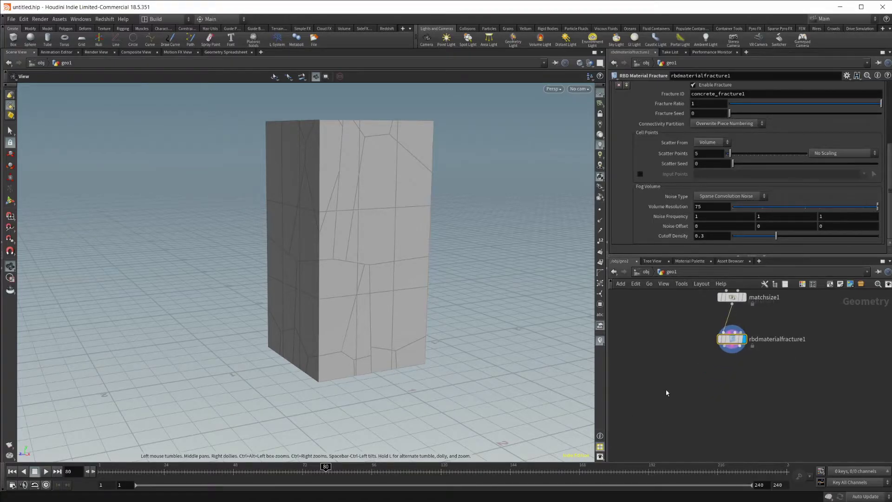
{"action": "key", "text": "Tab"}
{"action": "mouse_move", "coordinate": [697, 398]}
{"action": "type", "text": "ro"}
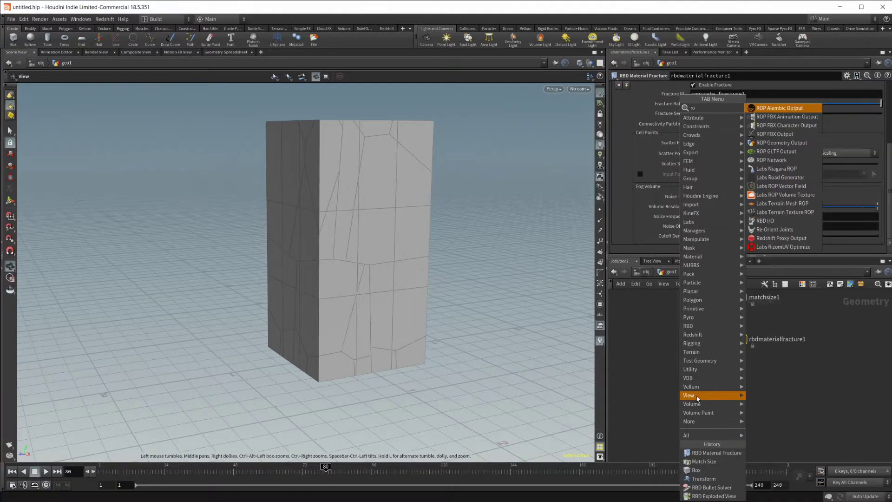
{"action": "key", "text": "BackSpace"}
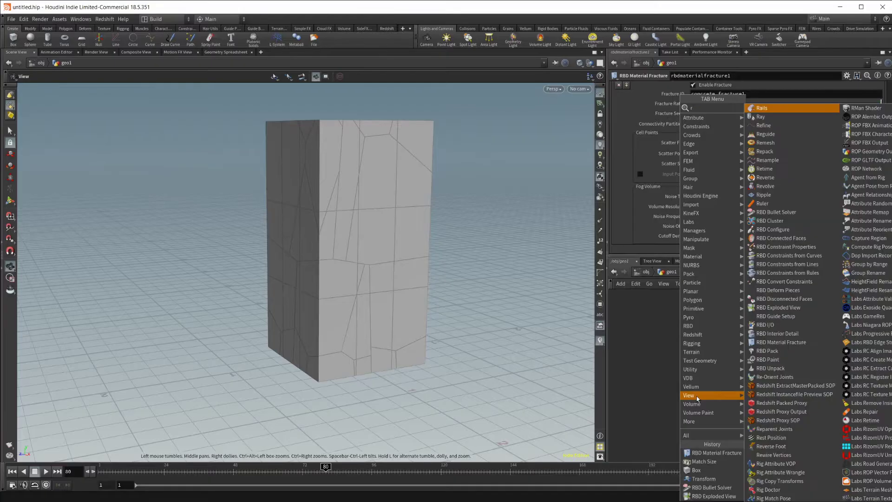
{"action": "type", "text": "bd ex"}
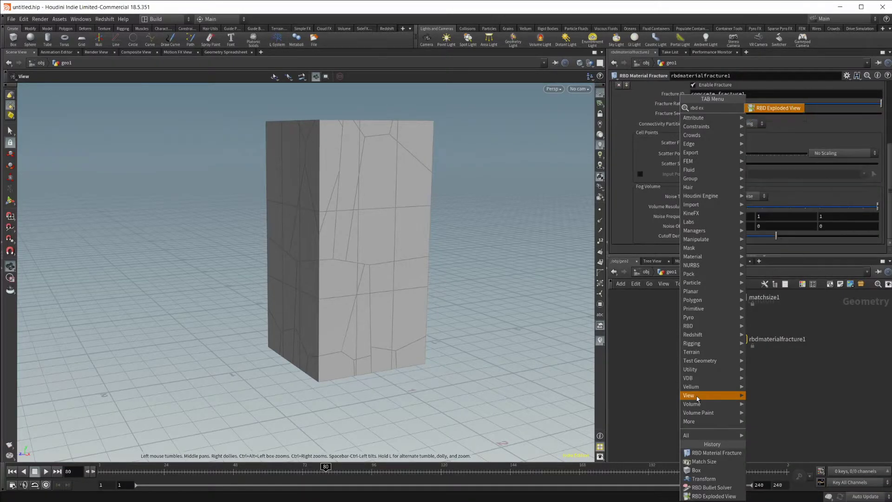
{"action": "key", "text": "Return"}
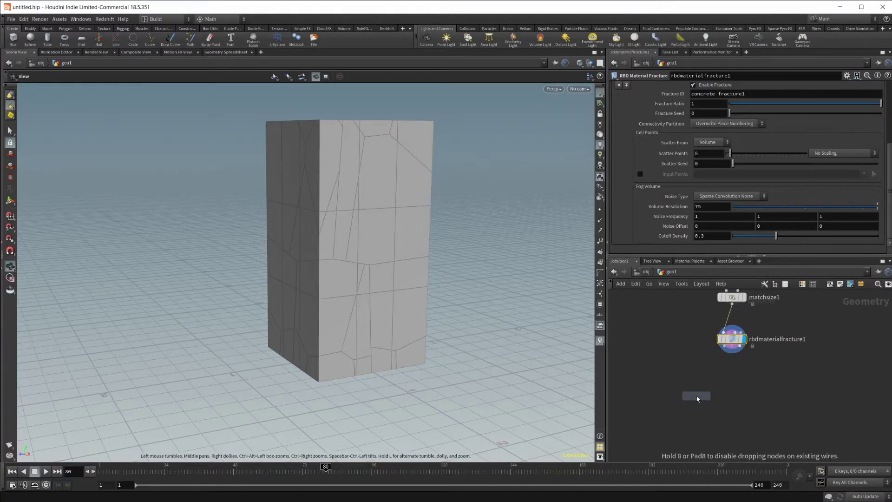
{"action": "left_click", "coordinate": [696, 395]}
{"action": "left_click_drag", "start_coordinate": [725, 354], "coordinate": [697, 390]}
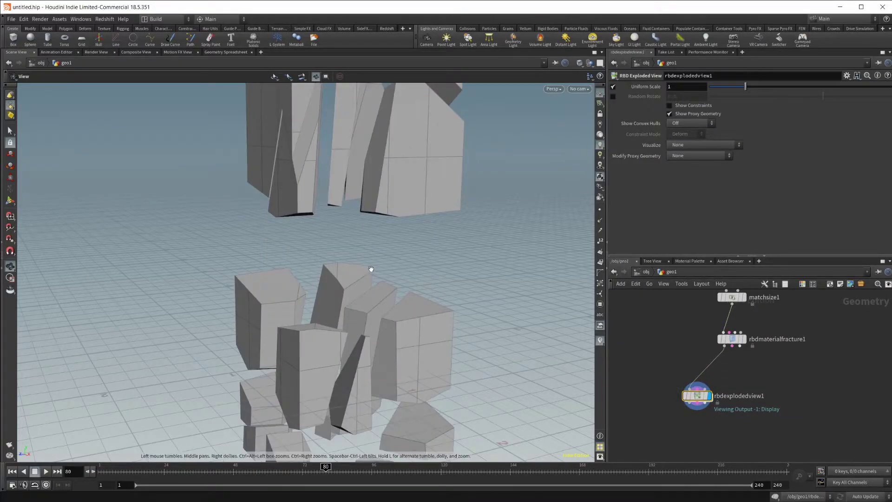
Step: Try a larger Uniform Scale on the exploded view, inspect the separated pieces, and reset the scale to 1
{"action": "left_click_drag", "start_coordinate": [358, 243], "coordinate": [390, 247]}
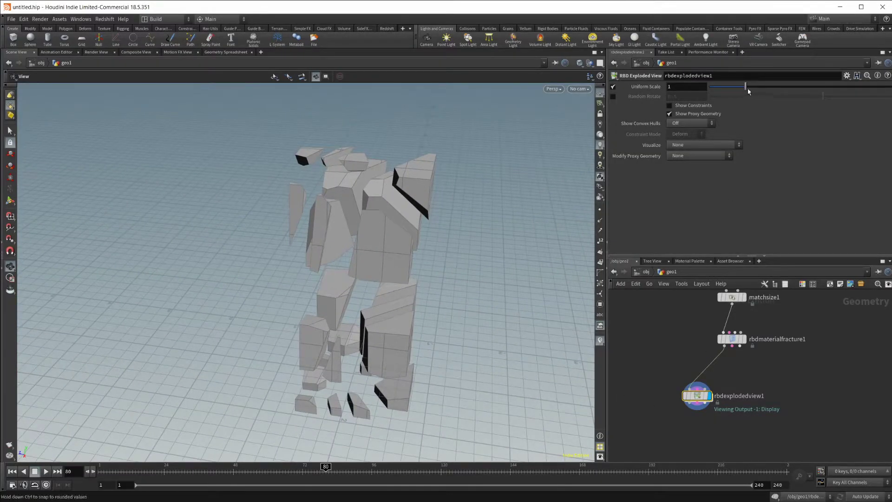
{"action": "left_click_drag", "start_coordinate": [745, 86], "coordinate": [780, 111]}
{"action": "left_click_drag", "start_coordinate": [402, 274], "coordinate": [376, 279]}
{"action": "middle_click", "coordinate": [641, 88], "text": "ctrl"}
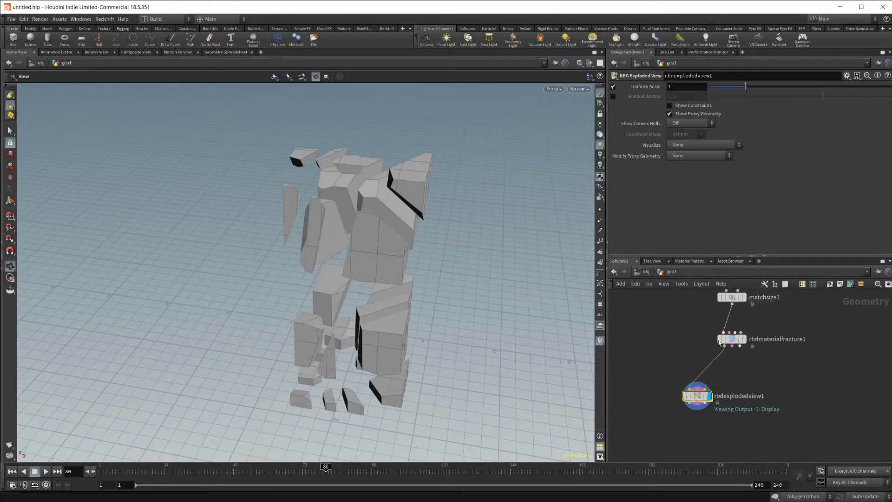
Step: Enable Chipping on the RBD Material Fracture node while keeping the exploded view displayed
{"action": "mouse_move", "coordinate": [732, 341]}
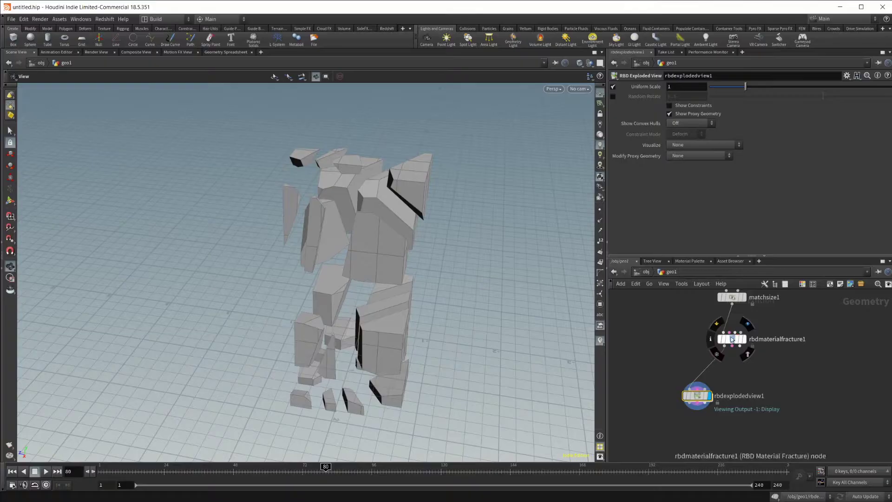
{"action": "left_click", "coordinate": [732, 340]}
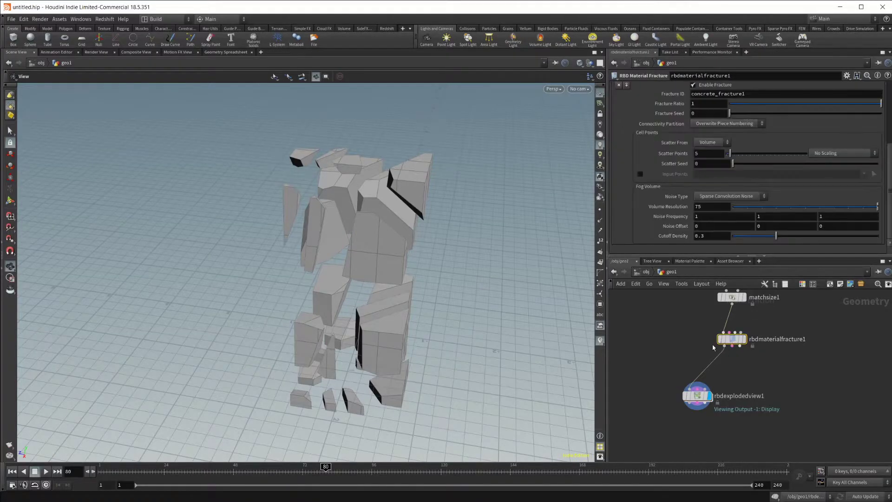
{"action": "scroll", "coordinate": [684, 139], "scroll_direction": "up", "scroll_amount": 3}
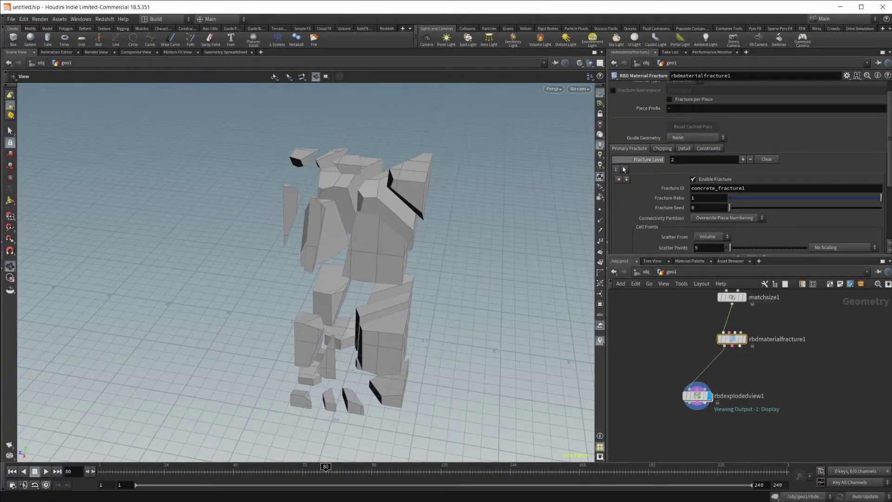
{"action": "left_click", "coordinate": [662, 149]}
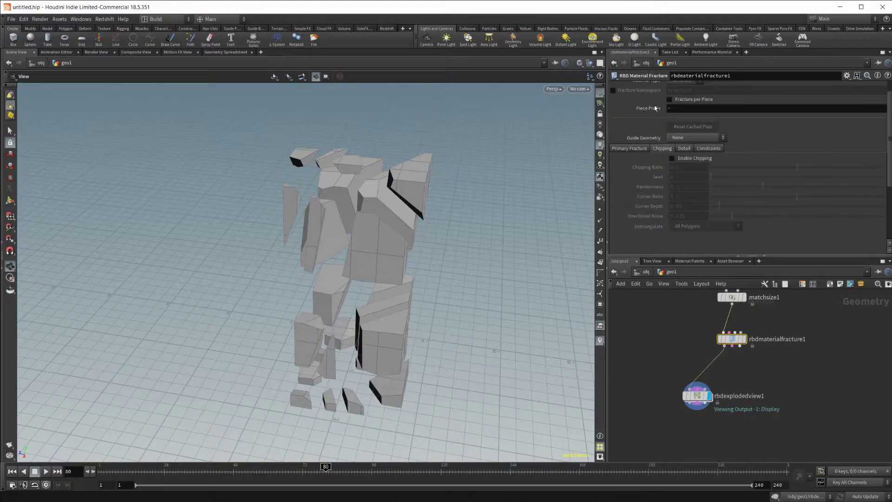
{"action": "right_click_drag", "start_coordinate": [365, 250], "coordinate": [420, 256]}
{"action": "left_click_drag", "start_coordinate": [420, 255], "coordinate": [397, 235]}
{"action": "middle_click_drag", "start_coordinate": [397, 236], "coordinate": [415, 246]}
{"action": "left_click", "coordinate": [672, 158]}
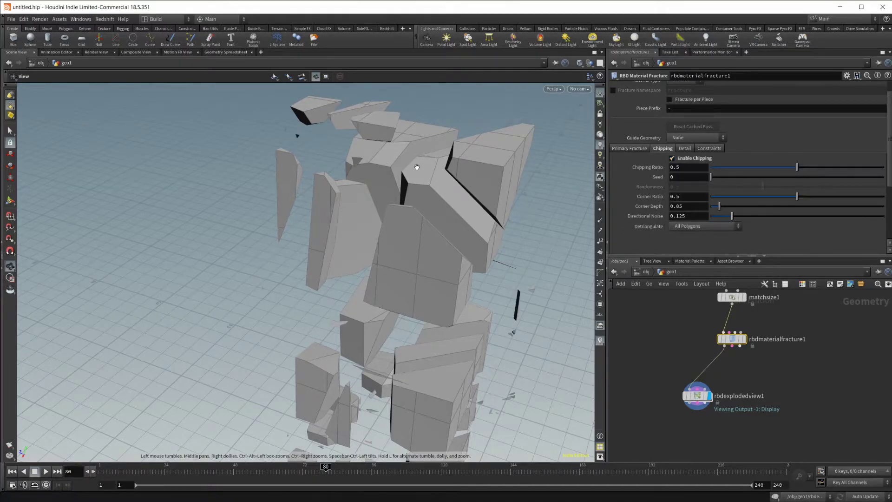
Step: Compare the exploded pieces with Enable Chipping off and on, examining the chipped corners and small fragments from several angles
{"action": "left_click_drag", "start_coordinate": [349, 239], "coordinate": [398, 240]}
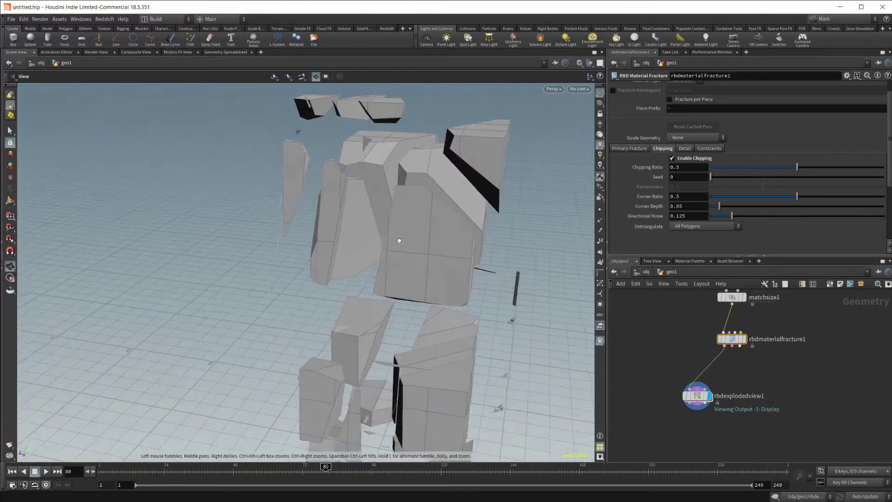
{"action": "middle_click_drag", "start_coordinate": [364, 179], "coordinate": [394, 265]}
{"action": "right_click_drag", "start_coordinate": [394, 265], "coordinate": [411, 174]}
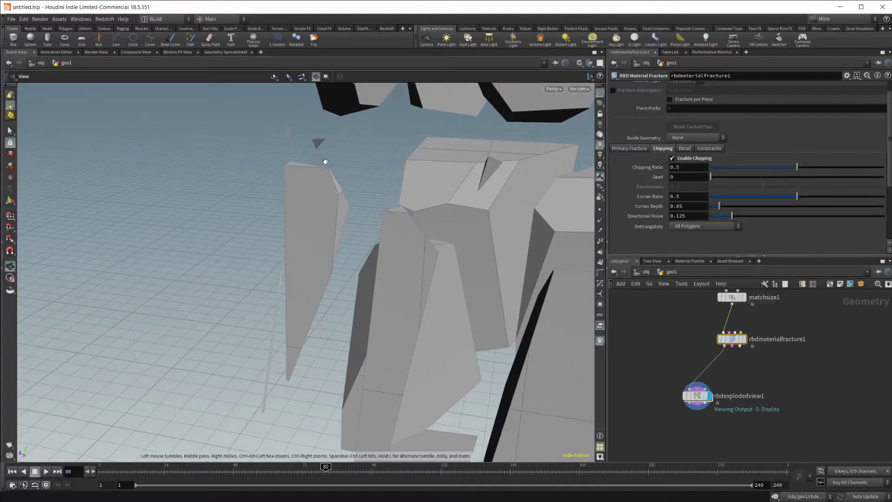
{"action": "mouse_move", "coordinate": [331, 192]}
{"action": "left_mouse_down"}
{"action": "mouse_move", "coordinate": [308, 219]}
{"action": "mouse_move", "coordinate": [245, 215]}
{"action": "mouse_move", "coordinate": [330, 193]}
{"action": "left_mouse_up"}
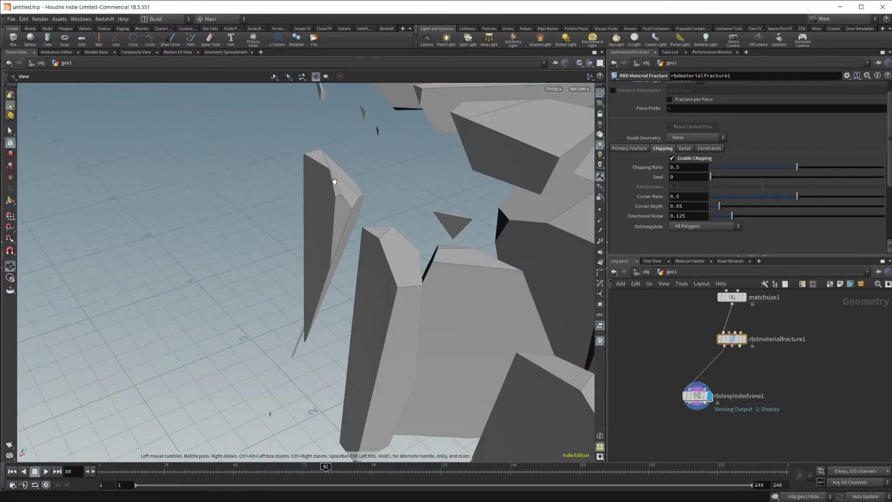
{"action": "left_click_drag", "start_coordinate": [480, 308], "coordinate": [511, 242]}
{"action": "left_click", "coordinate": [681, 161]}
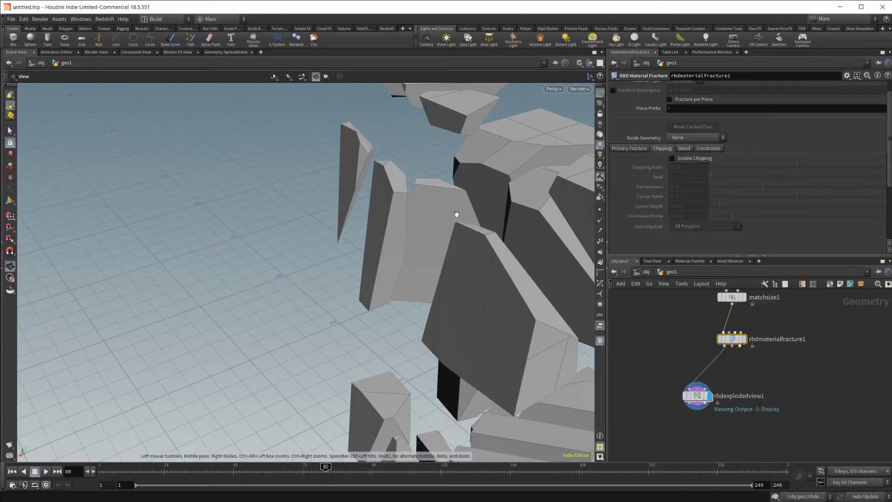
{"action": "left_click_drag", "start_coordinate": [382, 141], "coordinate": [358, 153]}
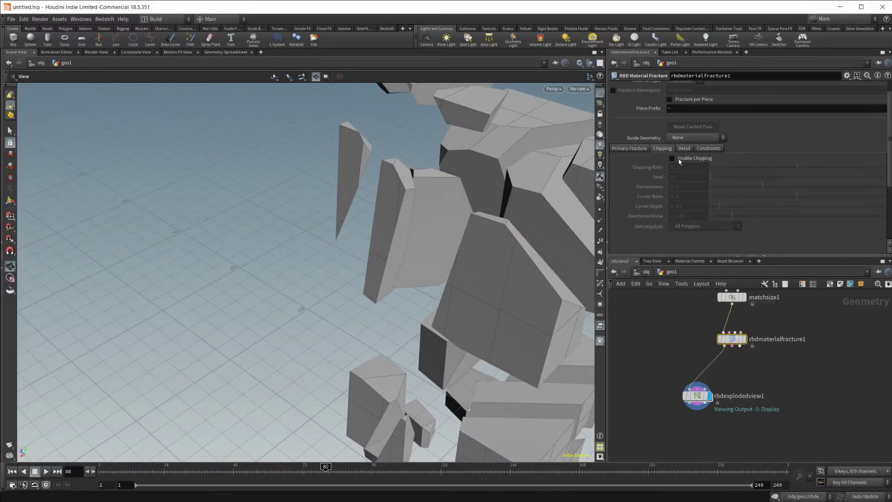
{"action": "left_click", "coordinate": [679, 159]}
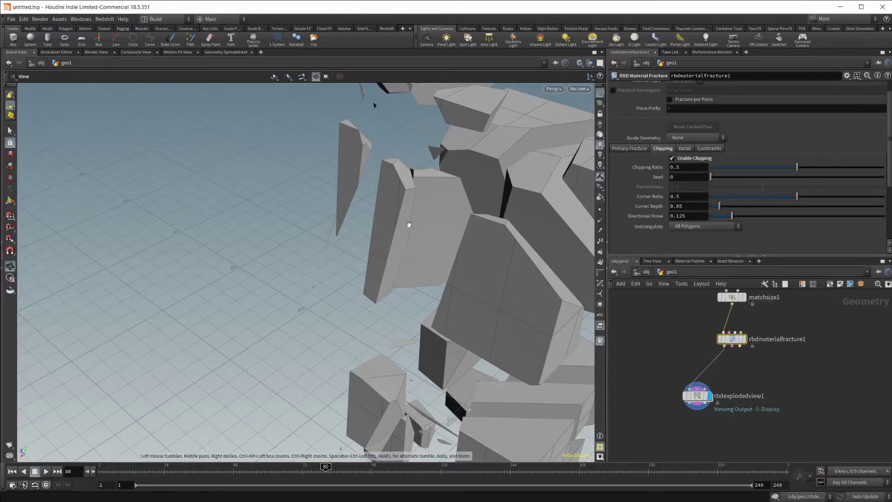
{"action": "left_click_drag", "start_coordinate": [374, 272], "coordinate": [488, 222]}
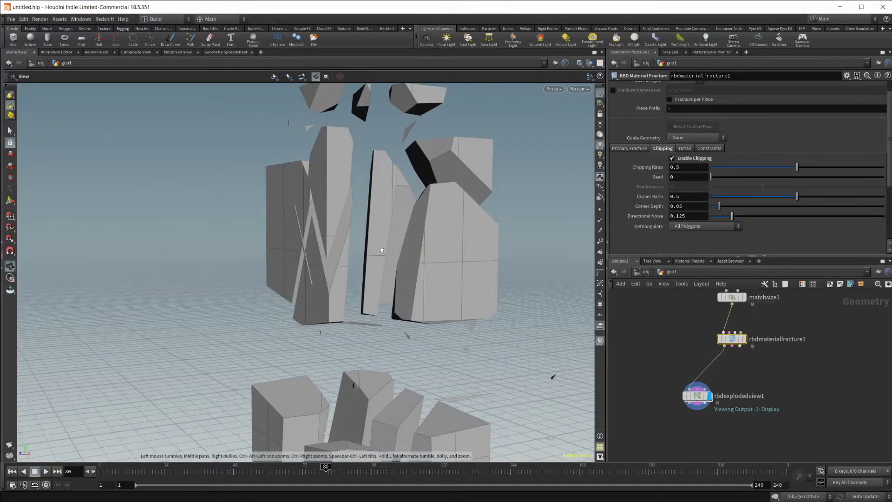
{"action": "left_click_drag", "start_coordinate": [382, 250], "coordinate": [395, 222]}
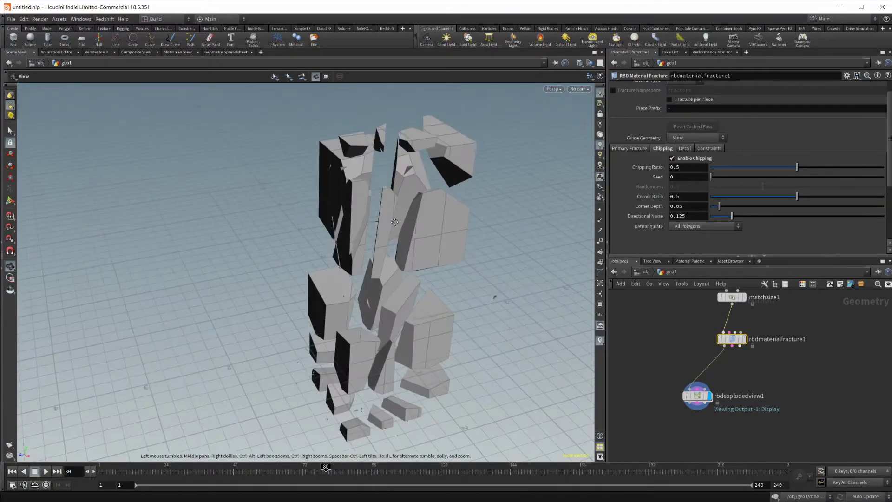
{"action": "middle_click_drag", "start_coordinate": [394, 222], "coordinate": [381, 266]}
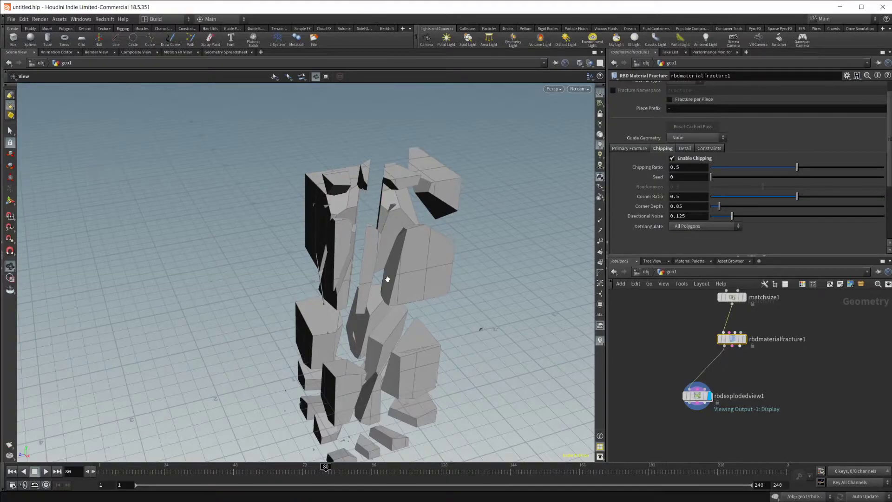
{"action": "left_click_drag", "start_coordinate": [388, 279], "coordinate": [362, 276]}
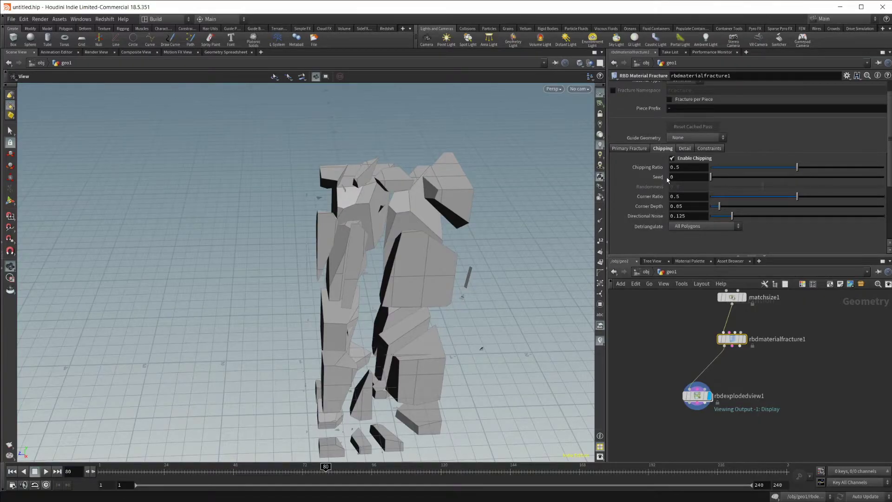
Step: Try Chipping Ratio values of 0.206 and 0.642, and disable chipping on the fracture node
{"action": "left_click_drag", "start_coordinate": [759, 169], "coordinate": [747, 172]}
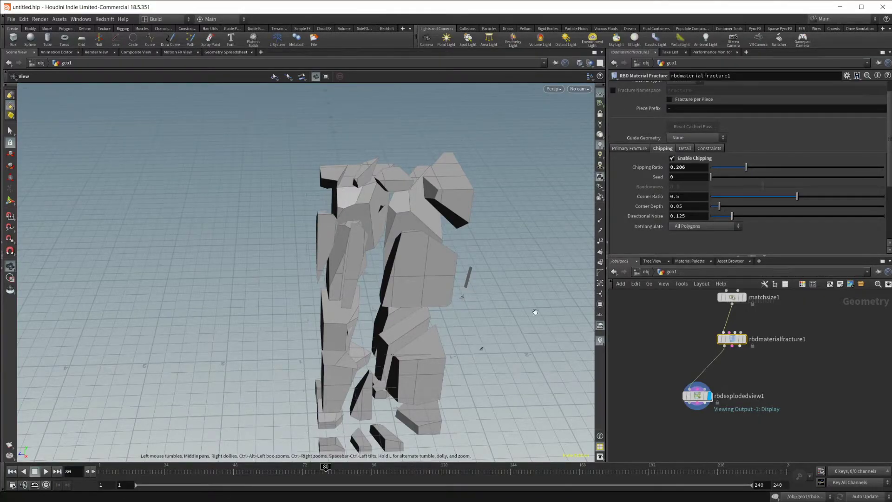
{"action": "left_click", "coordinate": [821, 173]}
{"action": "scroll", "coordinate": [689, 216], "scroll_direction": "down", "scroll_amount": 1}
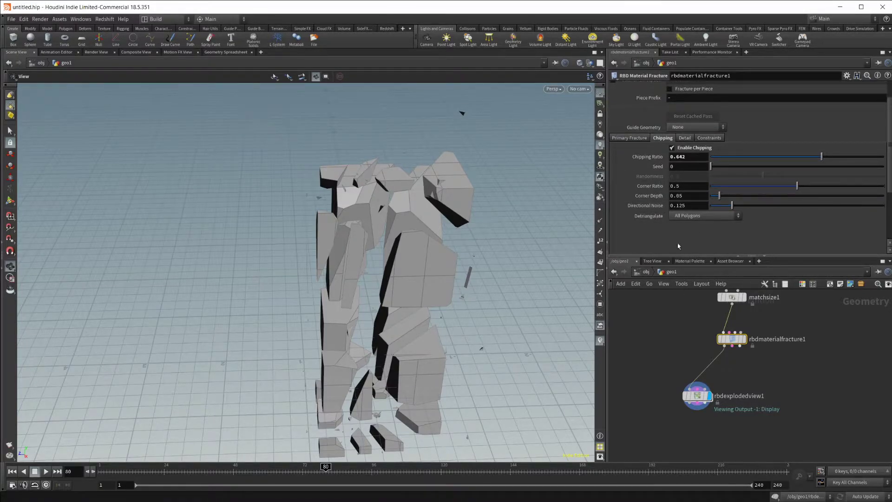
{"action": "left_click", "coordinate": [672, 148]}
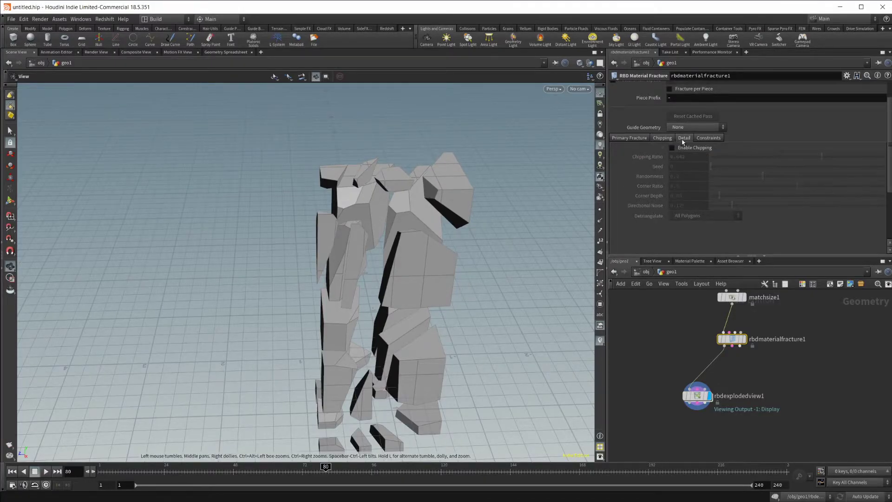
Step: Enable Edge Detail on the RBD Material Fracture node and inspect the fractured edges of the exploded pieces
{"action": "left_click", "coordinate": [683, 139]}
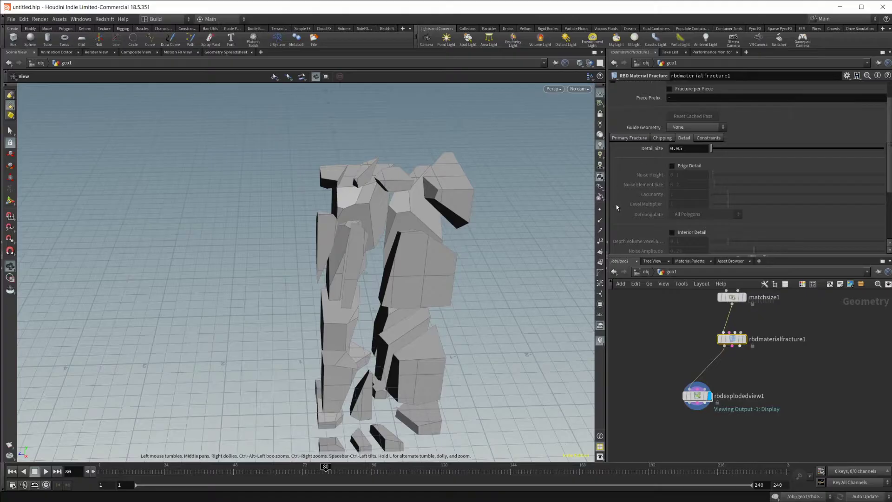
{"action": "left_click_drag", "start_coordinate": [396, 248], "coordinate": [408, 265]}
{"action": "right_click_drag", "start_coordinate": [408, 265], "coordinate": [427, 246]}
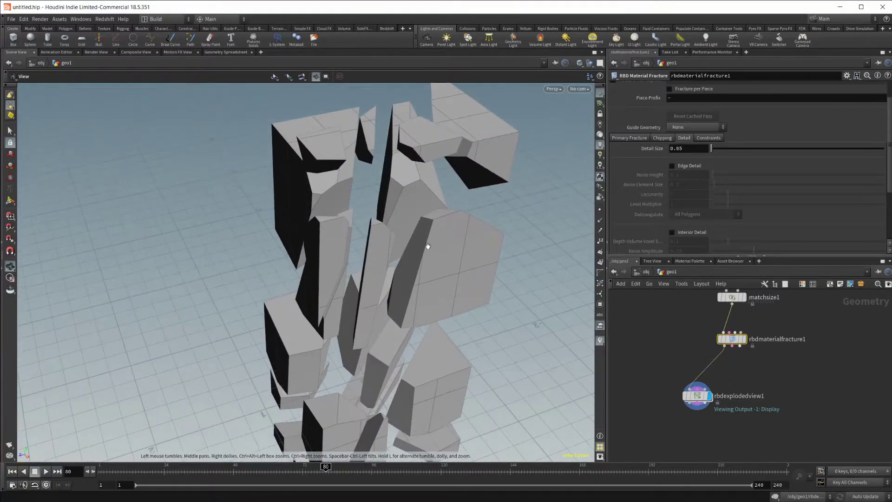
{"action": "left_click_drag", "start_coordinate": [402, 255], "coordinate": [378, 244]}
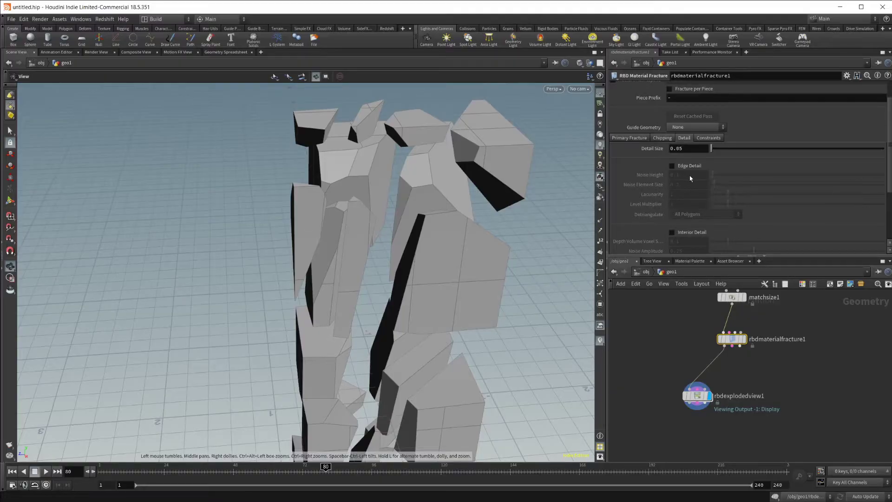
{"action": "left_click", "coordinate": [672, 166]}
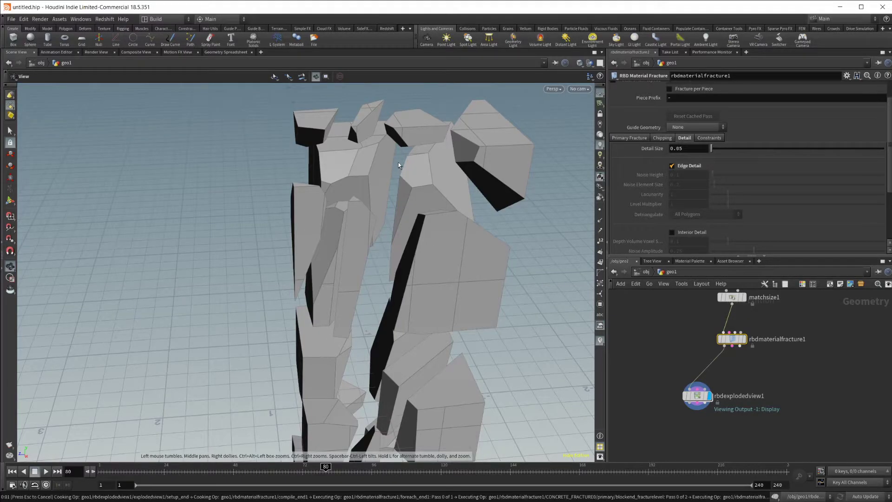
{"action": "left_click_drag", "start_coordinate": [371, 207], "coordinate": [419, 193]}
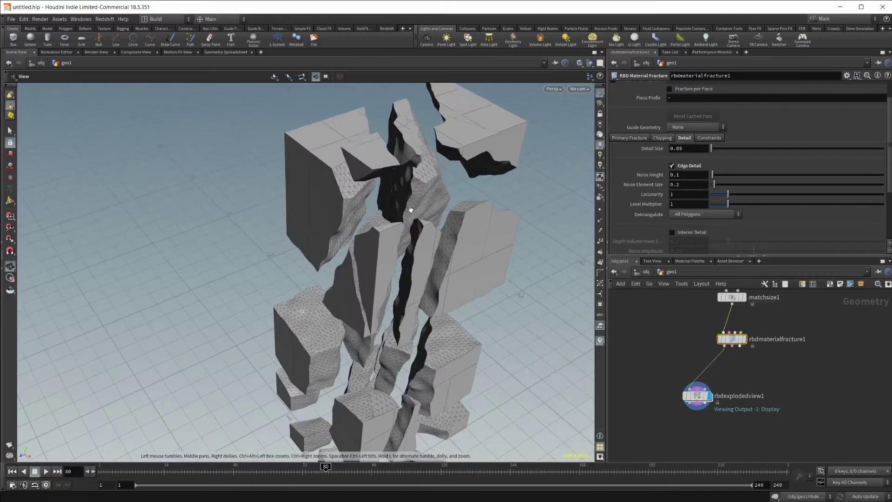
{"action": "scroll", "coordinate": [420, 193], "scroll_direction": "up", "scroll_amount": 2}
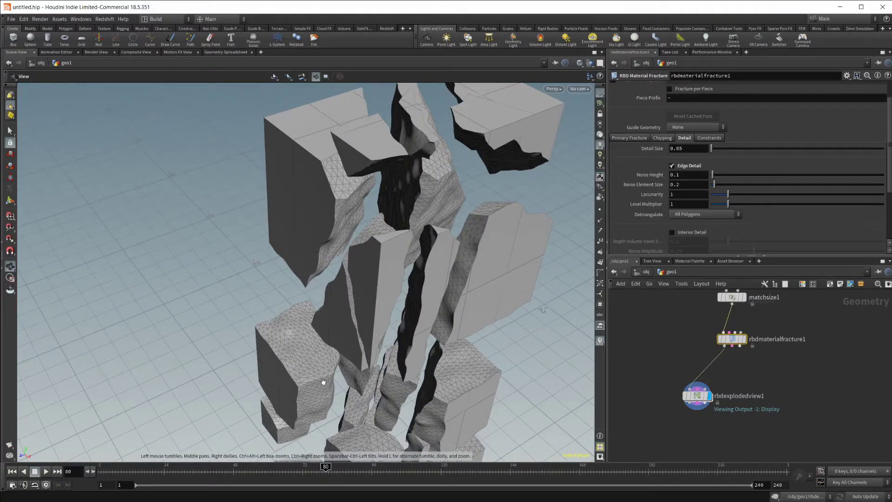
{"action": "left_click_drag", "start_coordinate": [325, 381], "coordinate": [417, 270]}
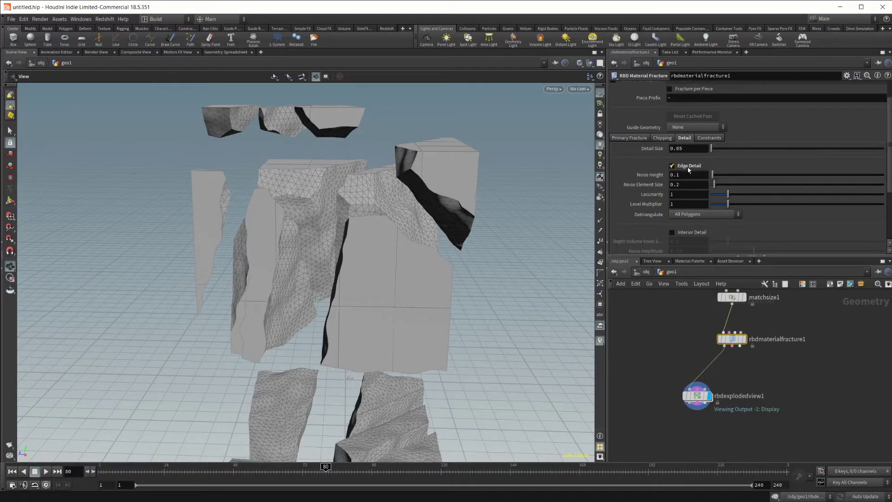
Step: Toggle Edge Detail off and on again to compare the smooth and noisy fracture edges
{"action": "left_click", "coordinate": [672, 165]}
{"action": "left_click_drag", "start_coordinate": [357, 243], "coordinate": [407, 306]}
{"action": "left_click_drag", "start_coordinate": [381, 274], "coordinate": [343, 285]}
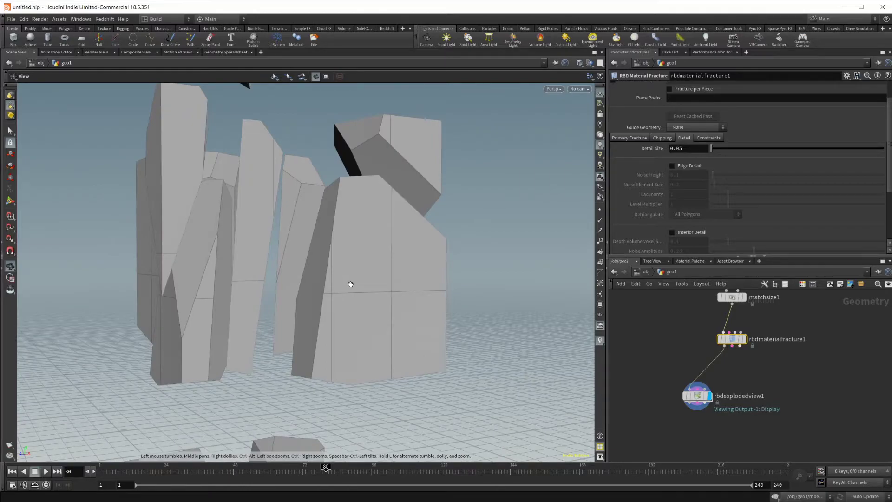
{"action": "left_click_drag", "start_coordinate": [359, 269], "coordinate": [334, 285]}
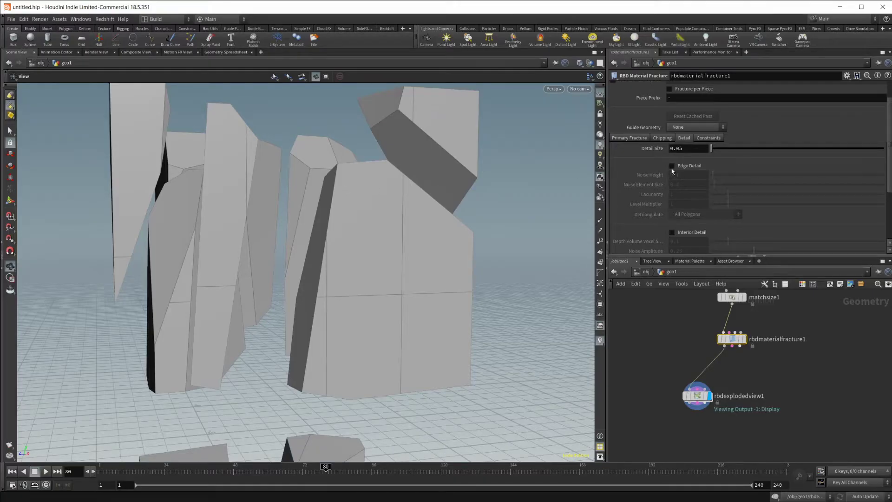
{"action": "left_click", "coordinate": [692, 166]}
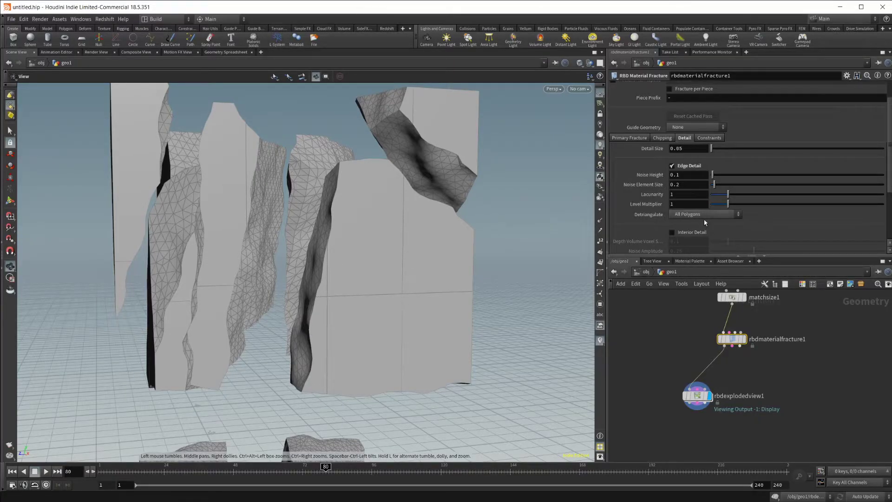
Step: Try an Edge Detail Noise Height of 1.01, inspect the pieces, and undo the change
{"action": "left_click", "coordinate": [728, 176]}
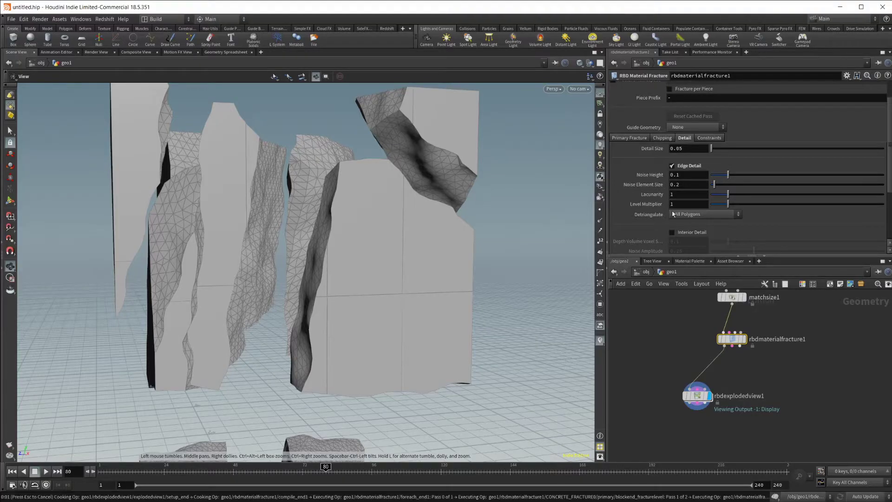
{"action": "left_click_drag", "start_coordinate": [350, 263], "coordinate": [336, 244]}
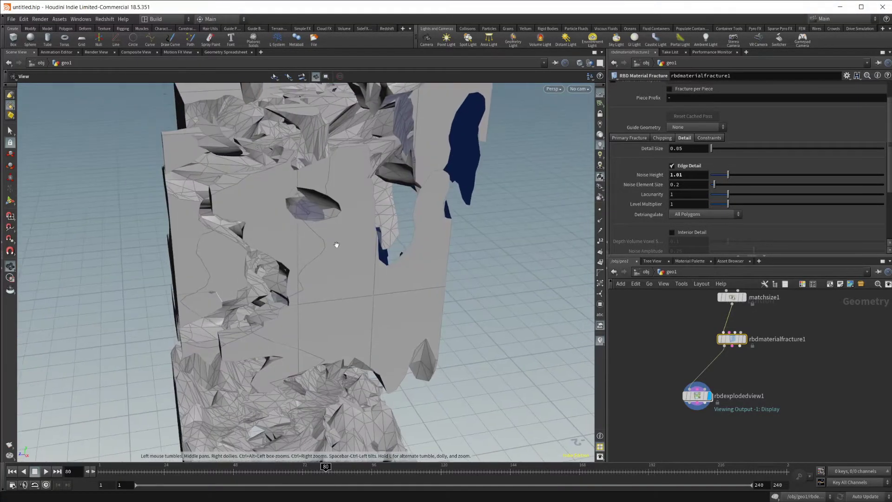
{"action": "scroll", "coordinate": [367, 205], "scroll_direction": "down", "scroll_amount": 3}
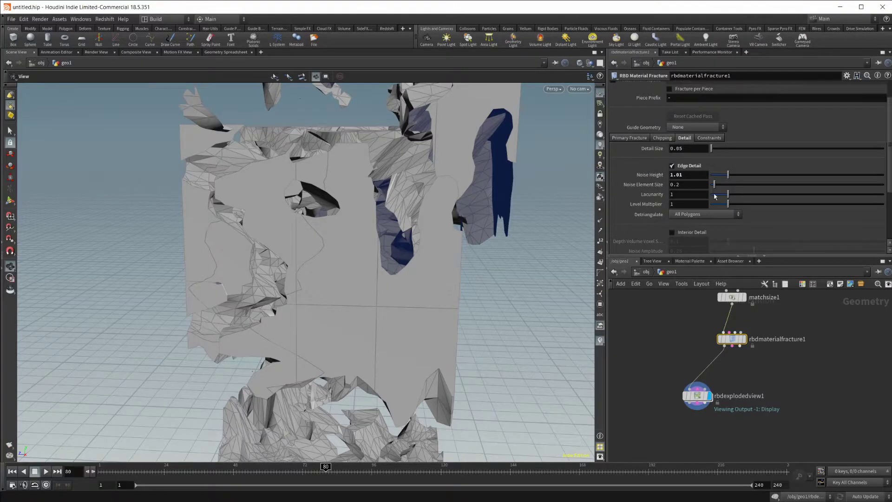
{"action": "key", "text": "ctrl+z"}
Step: Try an Edge Detail Noise Height of 0.2, inspect the pieces, and reset the parameter to its default of 0.1
{"action": "left_click_drag", "start_coordinate": [680, 175], "coordinate": [674, 175]}
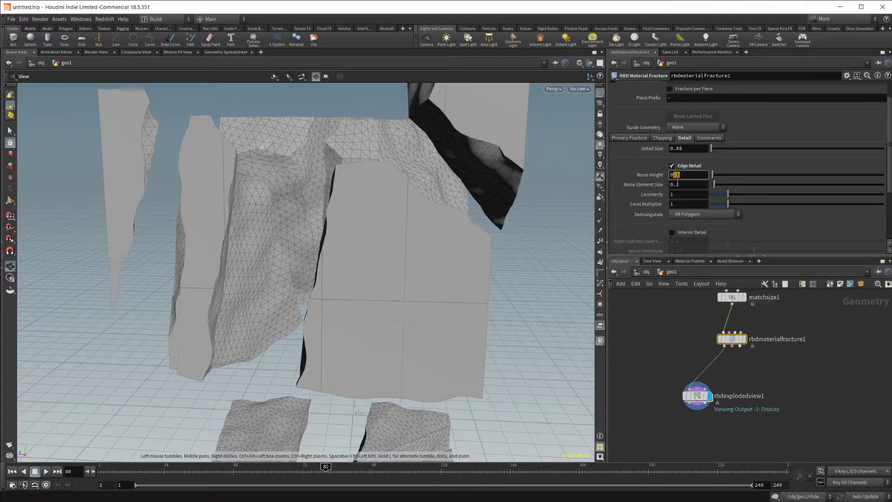
{"action": "type", "text": "2"}
{"action": "key", "text": "Return"}
{"action": "left_click_drag", "start_coordinate": [277, 235], "coordinate": [440, 396]}
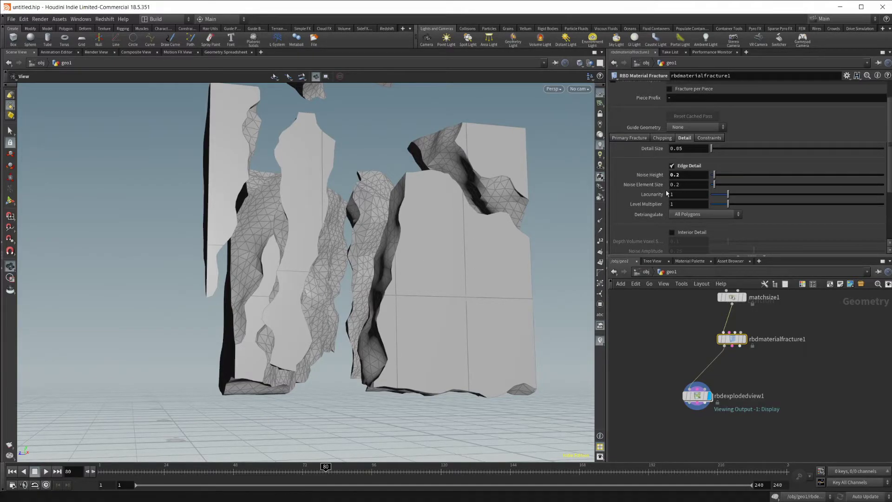
{"action": "middle_click", "coordinate": [649, 175], "text": "ctrl"}
{"action": "left_click_drag", "start_coordinate": [393, 232], "coordinate": [335, 277]}
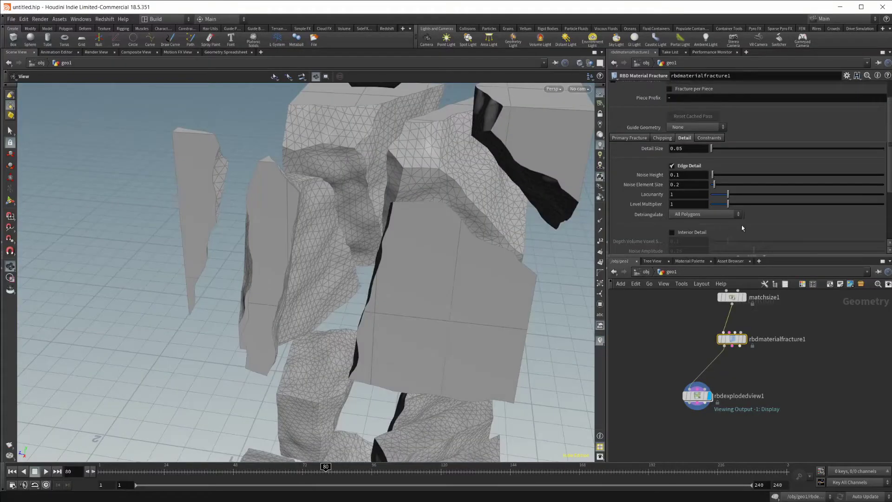
Step: Enable Interior Detail, inspect the inner faces of the pieces, and review the Noise Type options, keeping Value Noise | Sparse Convolution
{"action": "scroll", "coordinate": [643, 187], "scroll_direction": "down", "scroll_amount": 3}
{"action": "left_click", "coordinate": [671, 191]}
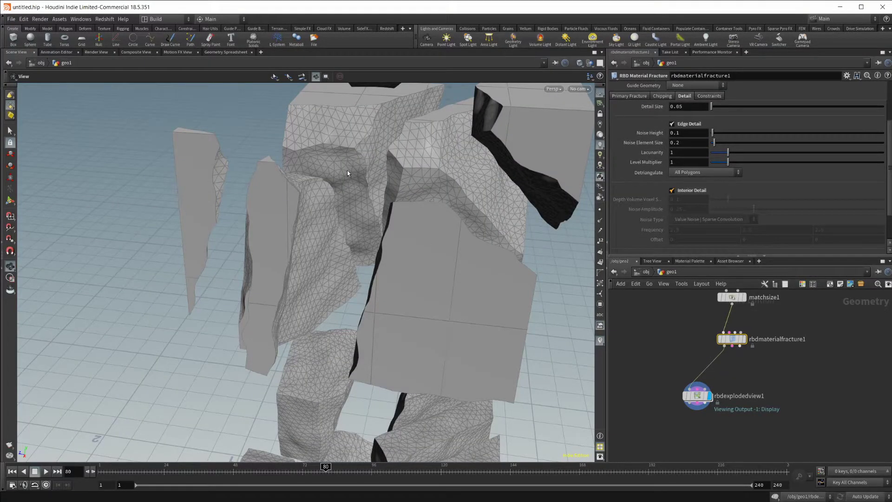
{"action": "left_click_drag", "start_coordinate": [355, 223], "coordinate": [333, 230]}
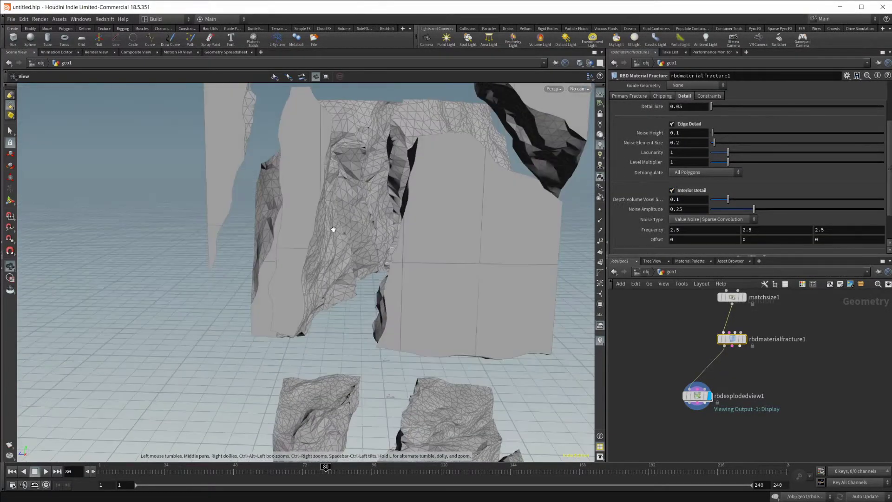
{"action": "left_click_drag", "start_coordinate": [385, 263], "coordinate": [351, 312]}
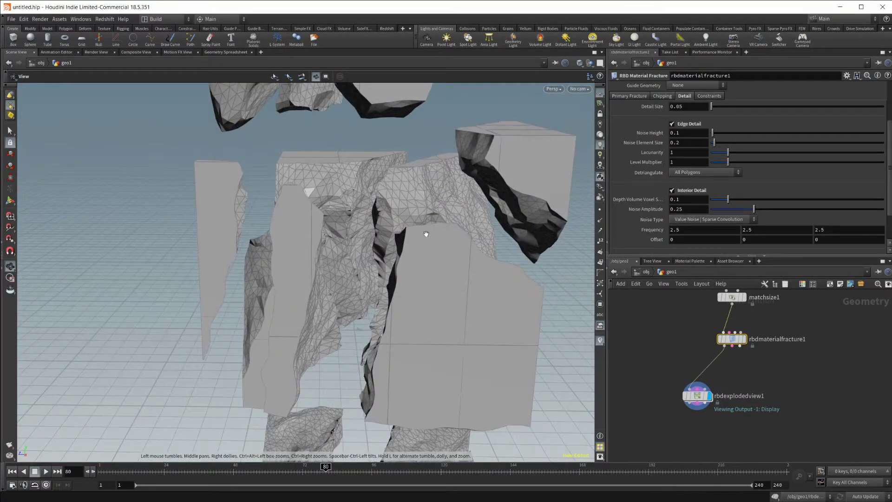
{"action": "left_click_drag", "start_coordinate": [426, 234], "coordinate": [397, 232]}
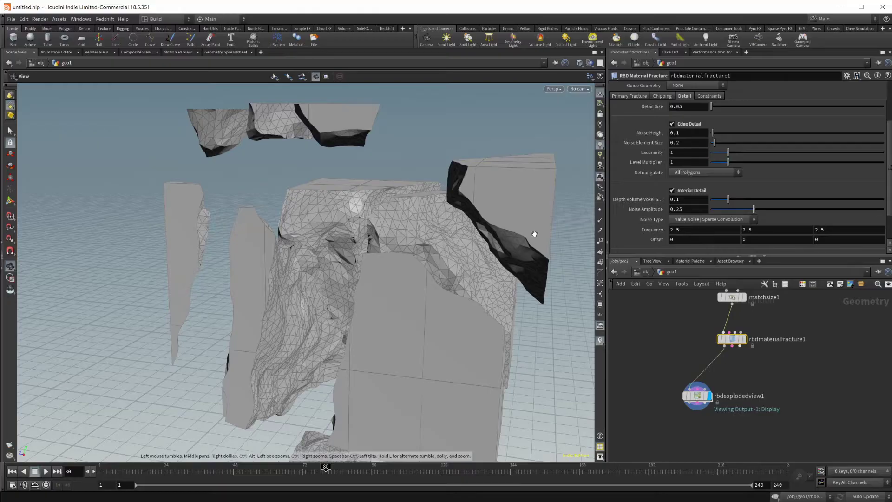
{"action": "left_click", "coordinate": [709, 219]}
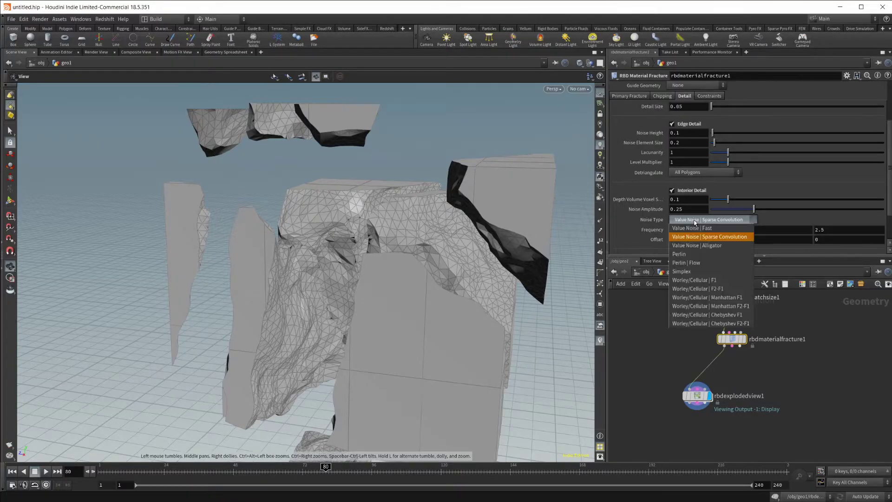
{"action": "left_click", "coordinate": [630, 227]}
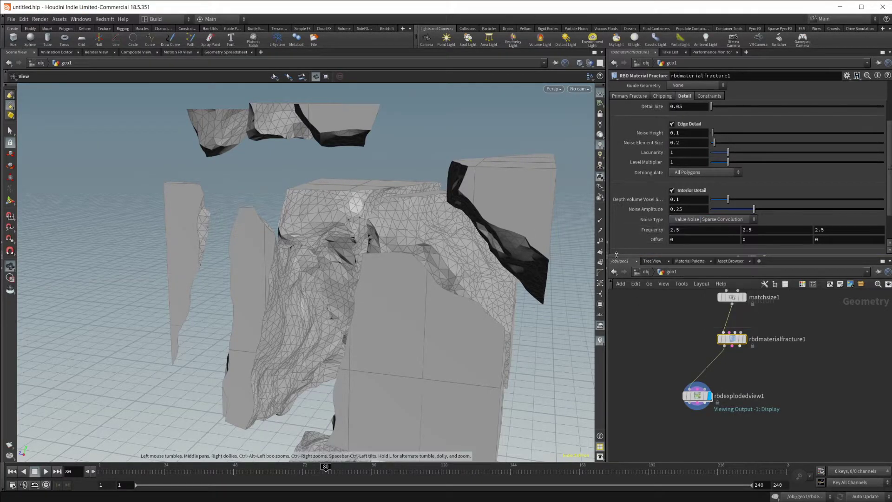
Step: Inspect the interior noise on the inner faces of the exploded pieces from above, close up and below
{"action": "left_click_drag", "start_coordinate": [346, 271], "coordinate": [386, 283]}
{"action": "right_click_drag", "start_coordinate": [386, 283], "coordinate": [410, 245]}
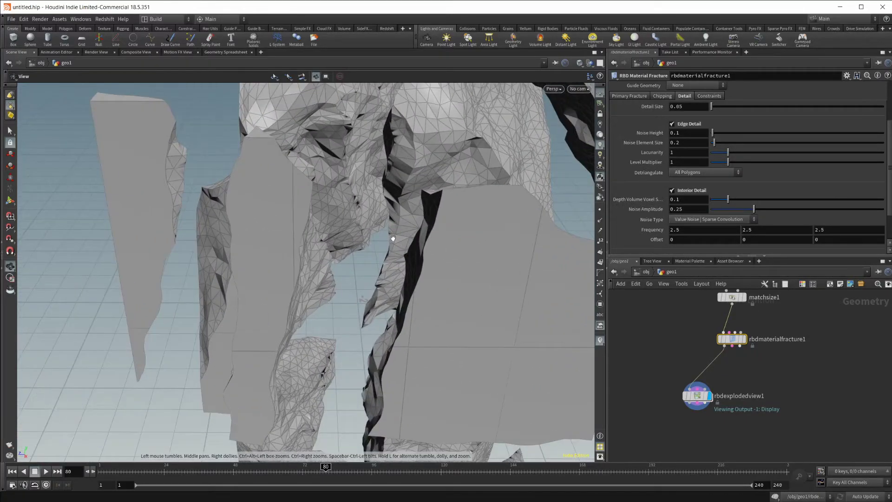
{"action": "left_click_drag", "start_coordinate": [393, 238], "coordinate": [414, 191]}
{"action": "right_click_drag", "start_coordinate": [413, 191], "coordinate": [376, 223]}
{"action": "left_click_drag", "start_coordinate": [377, 223], "coordinate": [295, 293]}
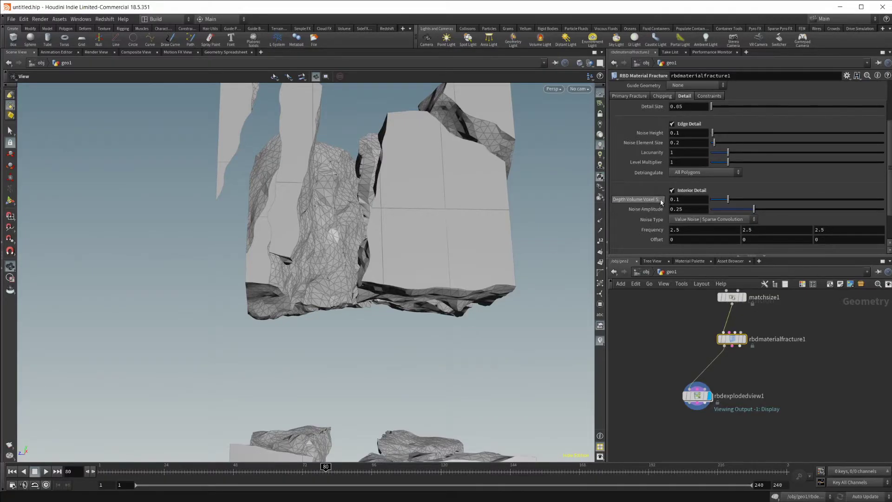
Step: Review the material fracture's Chipping, Detail and Constraints settings, then examine the exploded pieces again
{"action": "scroll", "coordinate": [666, 213], "scroll_direction": "up", "scroll_amount": 2}
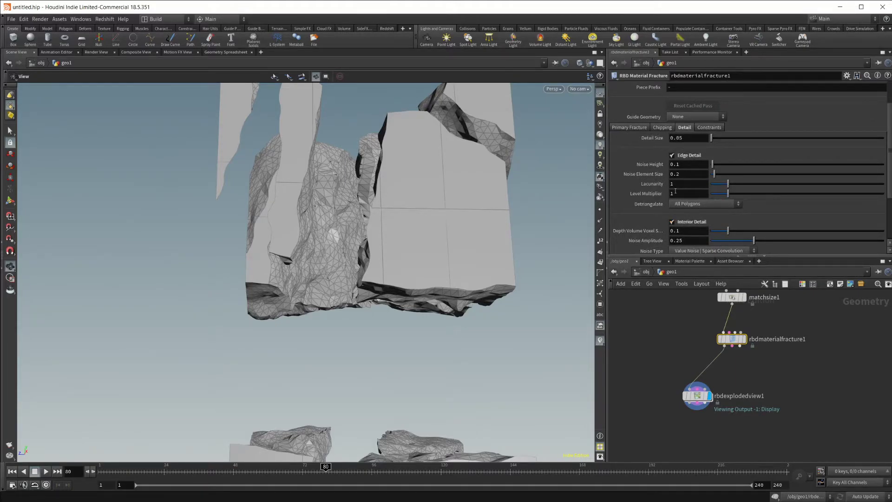
{"action": "left_click", "coordinate": [656, 128]}
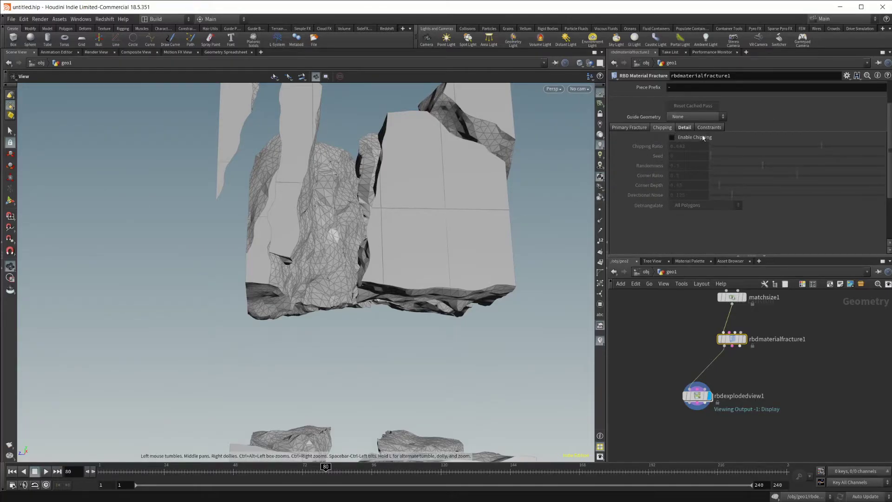
{"action": "left_click", "coordinate": [684, 128]}
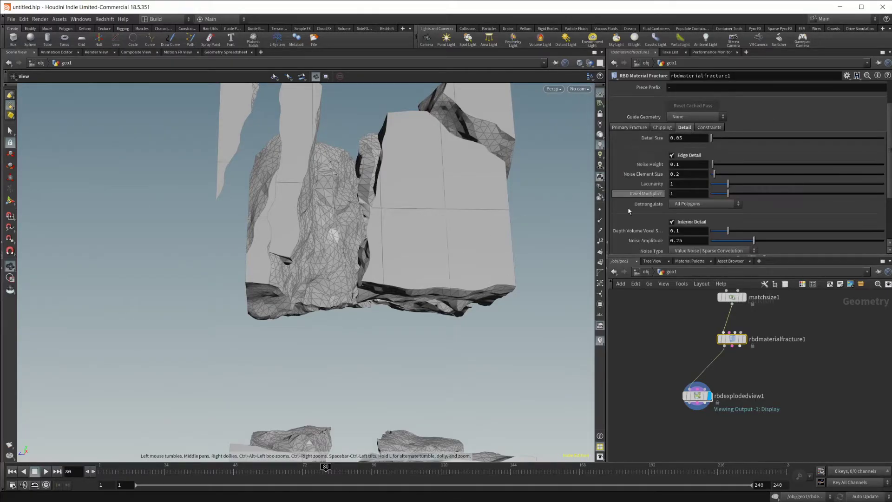
{"action": "mouse_move", "coordinate": [408, 265]}
{"action": "left_mouse_down"}
{"action": "mouse_move", "coordinate": [398, 291]}
{"action": "mouse_move", "coordinate": [415, 253]}
{"action": "left_mouse_up"}
{"action": "left_click", "coordinate": [711, 128]}
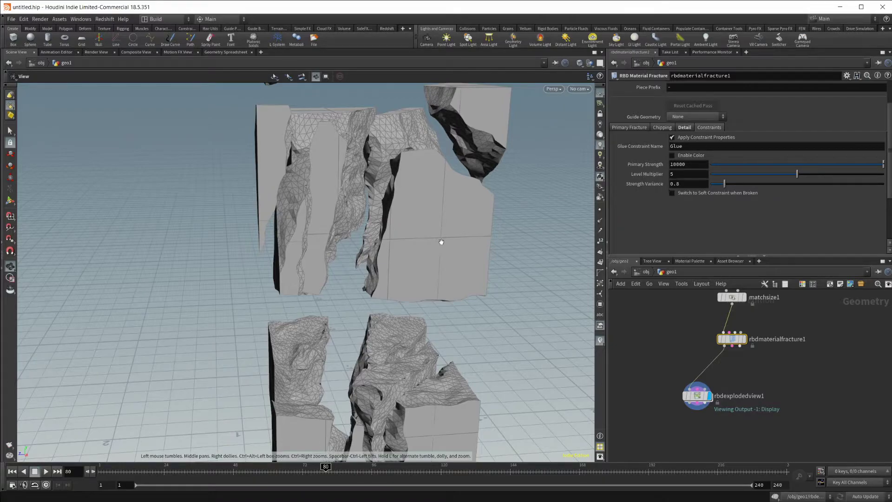
{"action": "left_click_drag", "start_coordinate": [405, 279], "coordinate": [394, 211]}
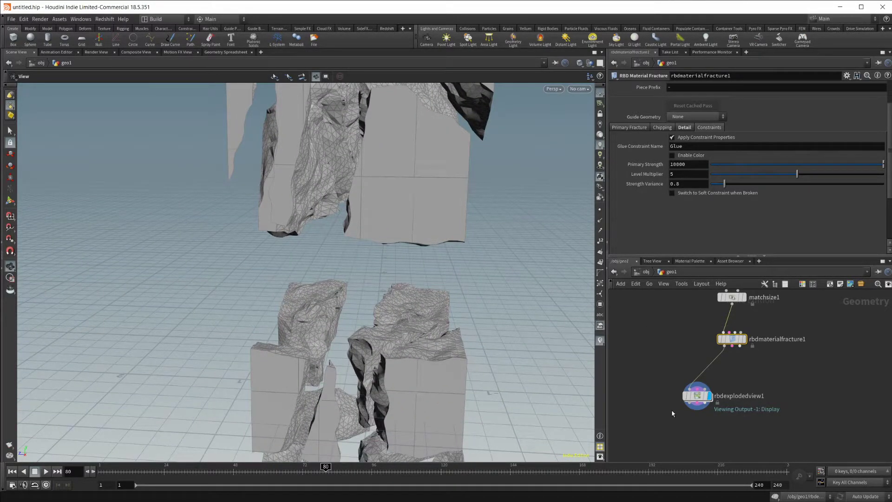
Step: Delete the exploded view node and place an RBD Bullet Solver node below the material fracture
{"action": "left_click", "coordinate": [697, 395]}
{"action": "key", "text": "Delete"}
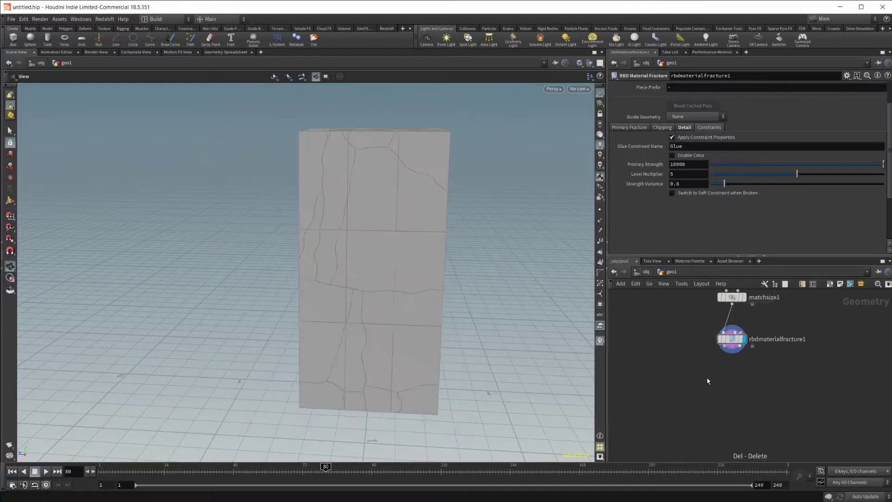
{"action": "key", "text": "Tab"}
{"action": "mouse_move", "coordinate": [715, 381]}
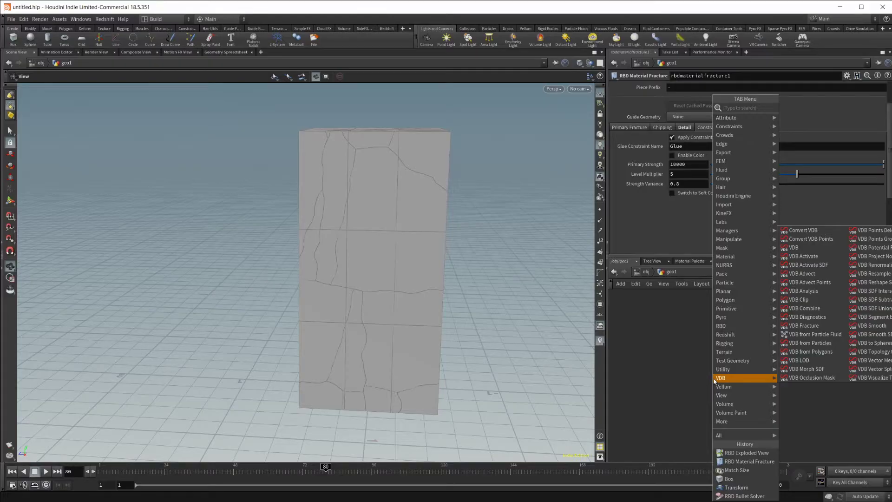
{"action": "type", "text": "rbdb"}
{"action": "key", "text": "Return"}
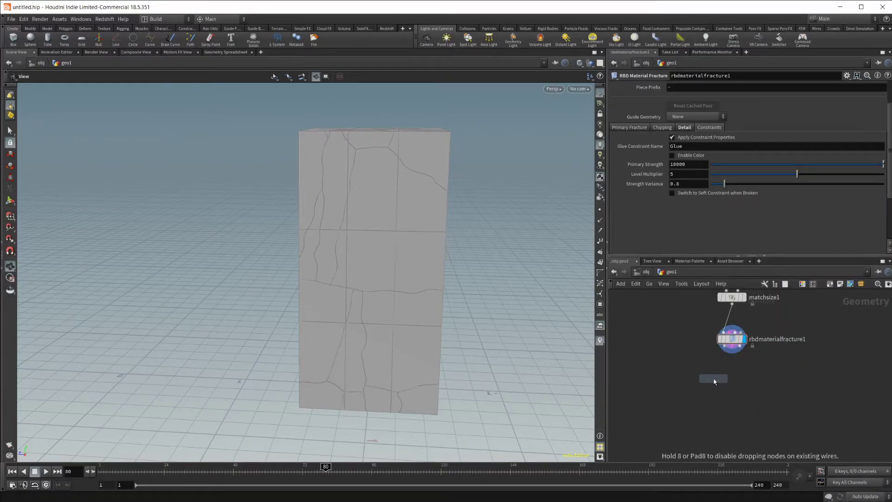
{"action": "left_click", "coordinate": [731, 390]}
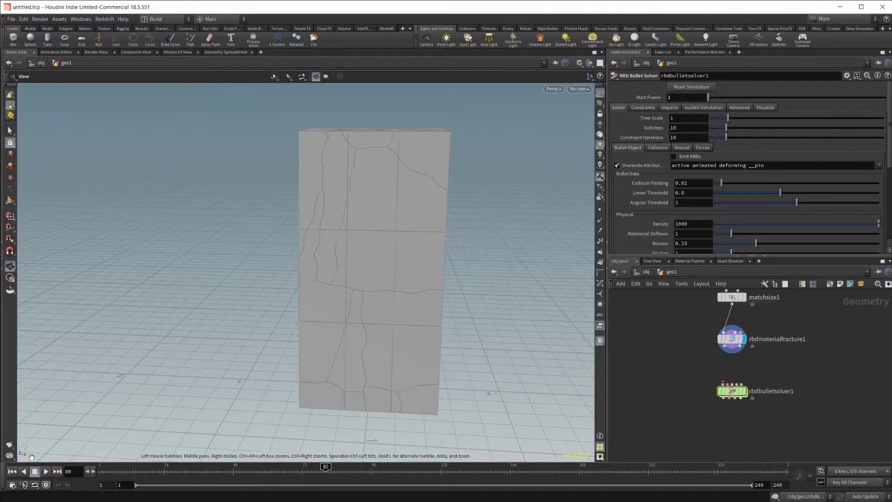
Step: Play the timeline briefly, stop it and return to frame 1
{"action": "left_click", "coordinate": [45, 472]}
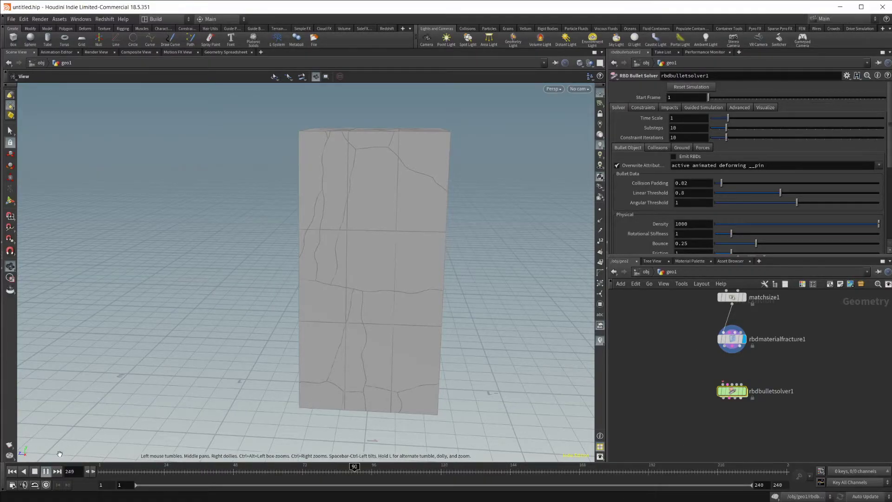
{"action": "left_click", "coordinate": [37, 473]}
{"action": "left_click", "coordinate": [12, 471]}
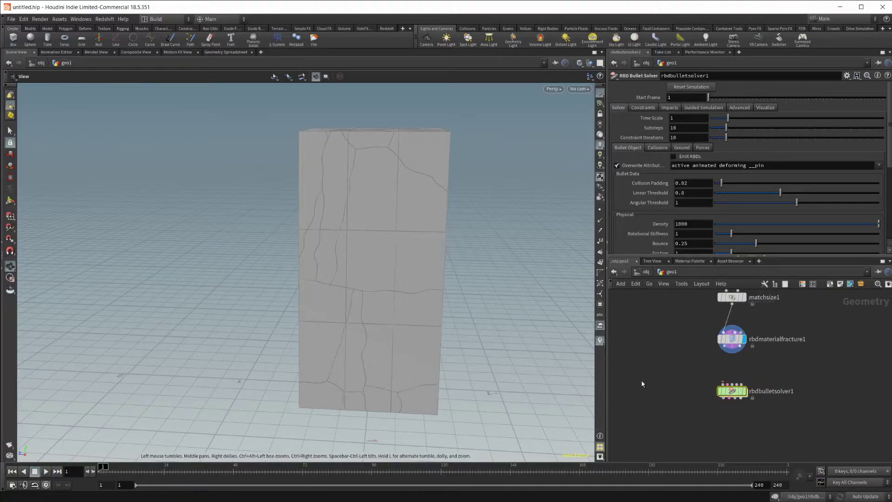
Step: Connect the material fracture's geometry and constraint outputs to the matching inputs of the bullet solver
{"action": "scroll", "coordinate": [370, 381], "scroll_direction": "down", "scroll_amount": 3}
{"action": "middle_click_drag", "start_coordinate": [338, 365], "coordinate": [229, 322]}
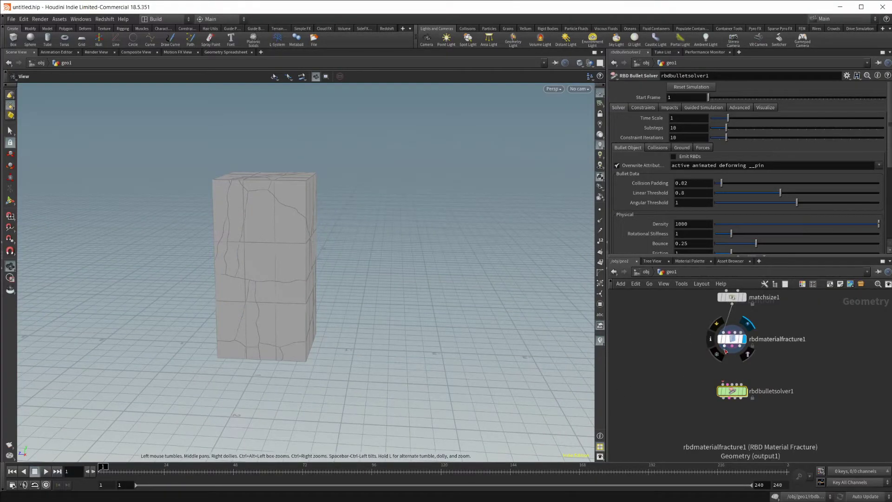
{"action": "left_click", "coordinate": [725, 351]}
{"action": "left_click", "coordinate": [723, 384]}
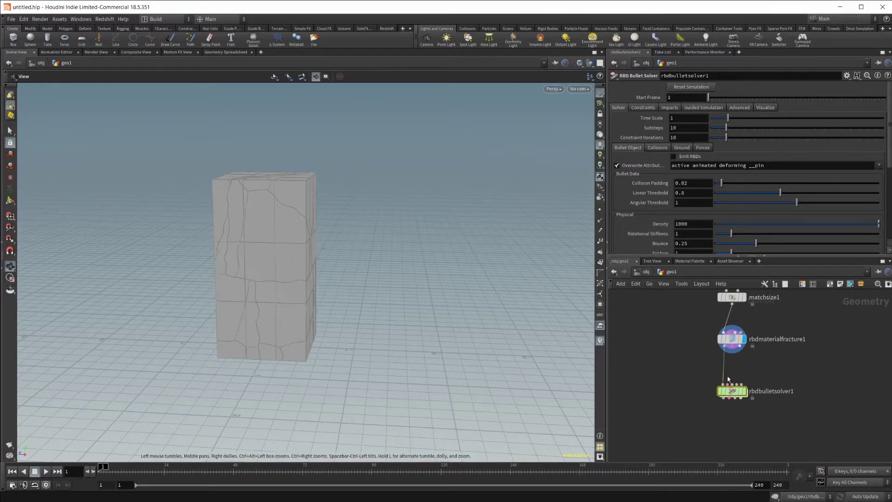
{"action": "scroll", "coordinate": [730, 369], "scroll_direction": "up", "scroll_amount": 4}
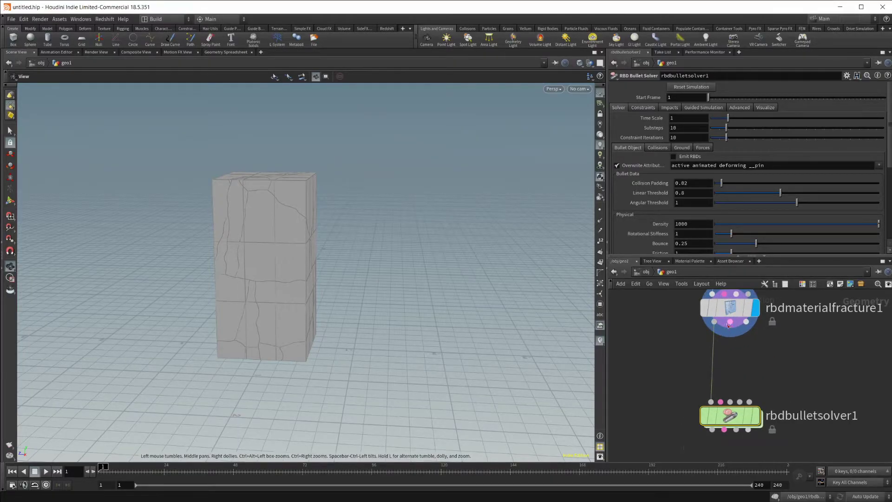
{"action": "left_click", "coordinate": [729, 323]}
{"action": "left_click", "coordinate": [720, 402]}
Step: Cut the constraint wire and connect the fracture's third output to the solver's Proxy Geometry input
{"action": "left_click", "coordinate": [740, 298]}
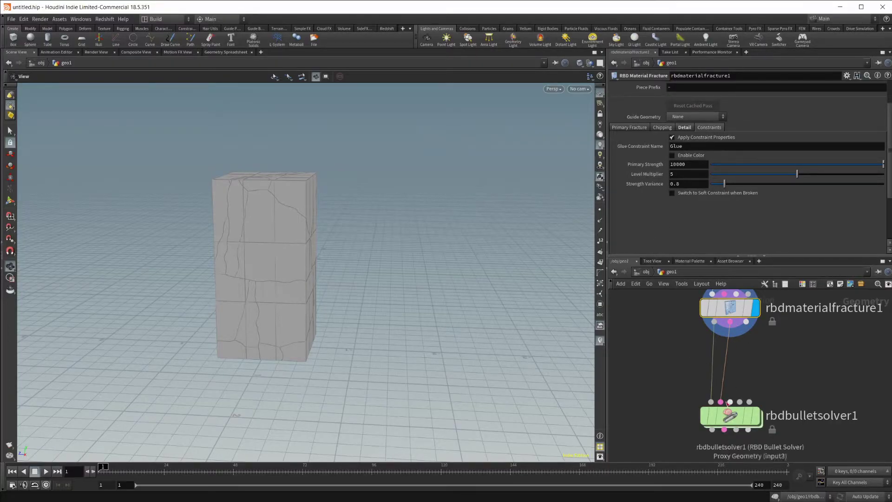
{"action": "key", "text": "y"}
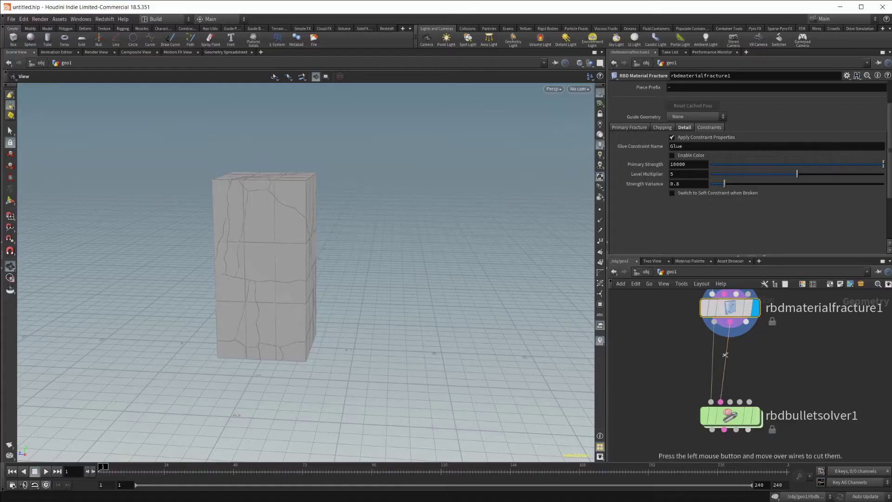
{"action": "left_click_drag", "start_coordinate": [722, 355], "coordinate": [777, 356]}
{"action": "left_click", "coordinate": [746, 322]}
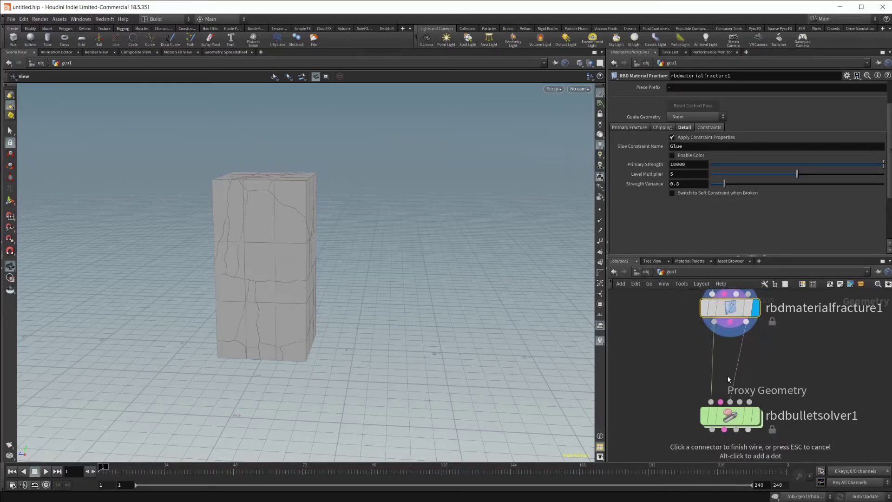
{"action": "left_click", "coordinate": [730, 401]}
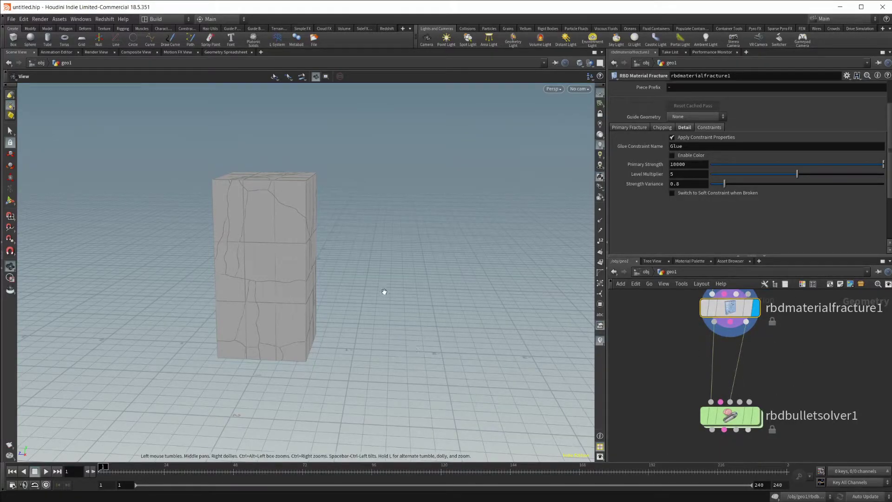
Step: Display the bullet solver's result, play the simulation without a ground and return to frame 1
{"action": "scroll", "coordinate": [384, 294], "scroll_direction": "down", "scroll_amount": 5}
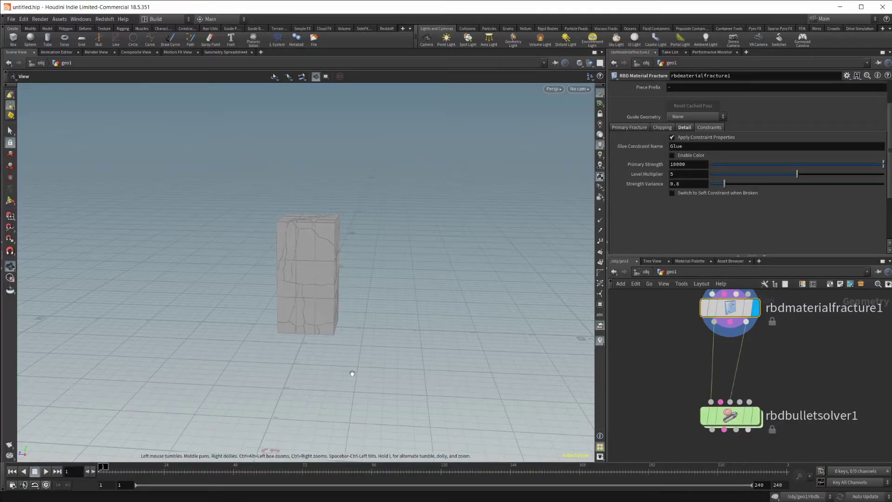
{"action": "right_click_drag", "start_coordinate": [353, 372], "coordinate": [315, 378]}
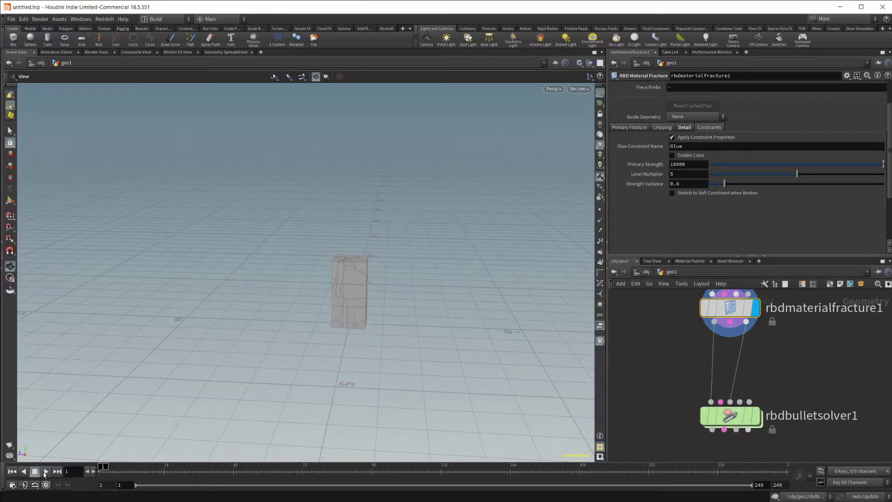
{"action": "left_click", "coordinate": [46, 472]}
{"action": "mouse_move", "coordinate": [714, 424]}
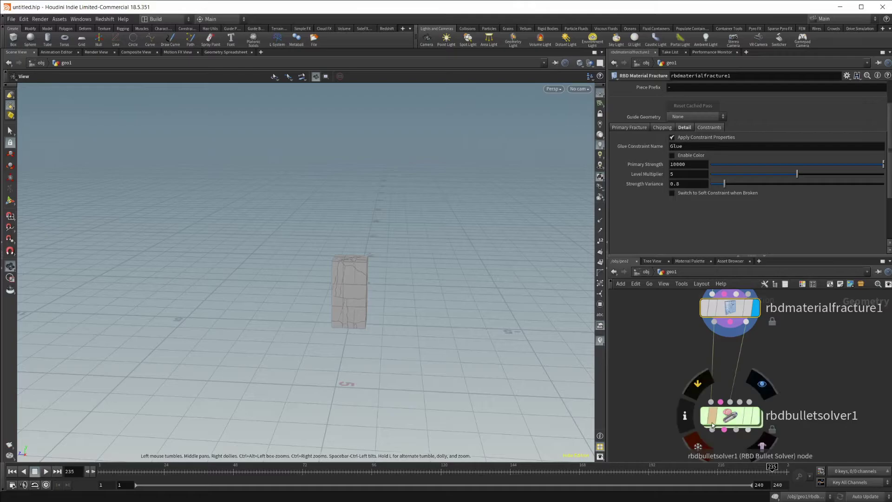
{"action": "left_click", "coordinate": [16, 472]}
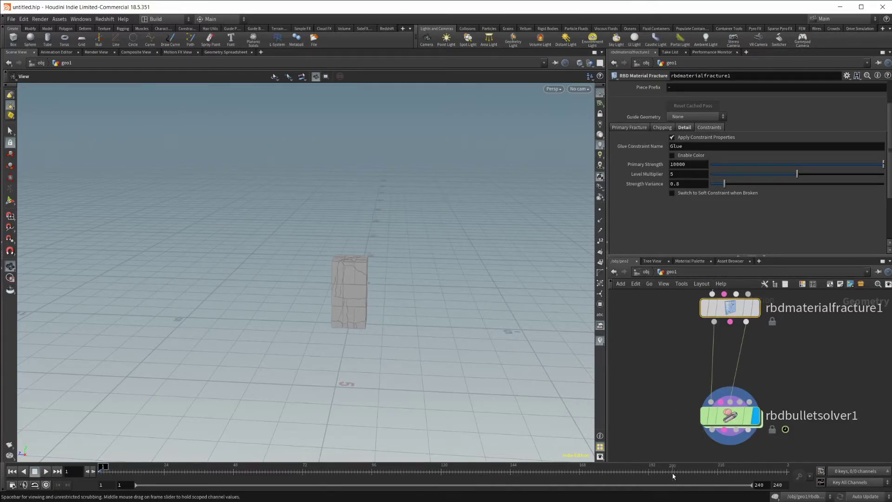
{"action": "left_click", "coordinate": [47, 471]}
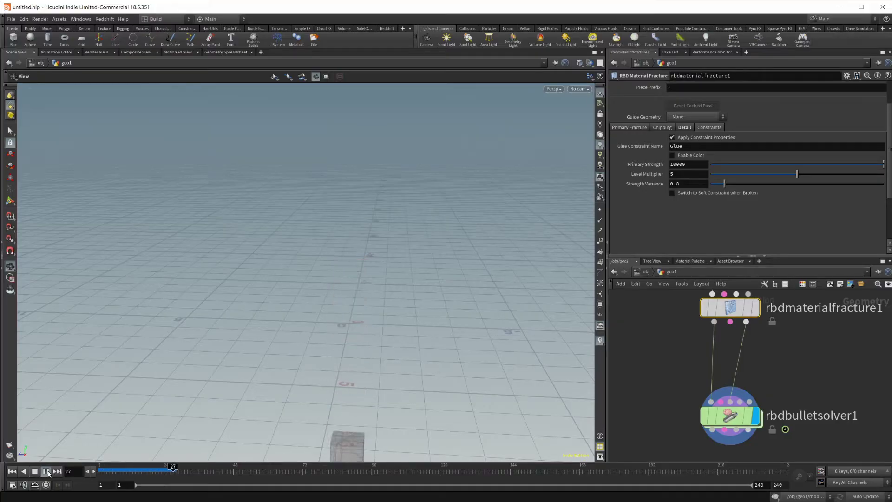
{"action": "left_click", "coordinate": [13, 471]}
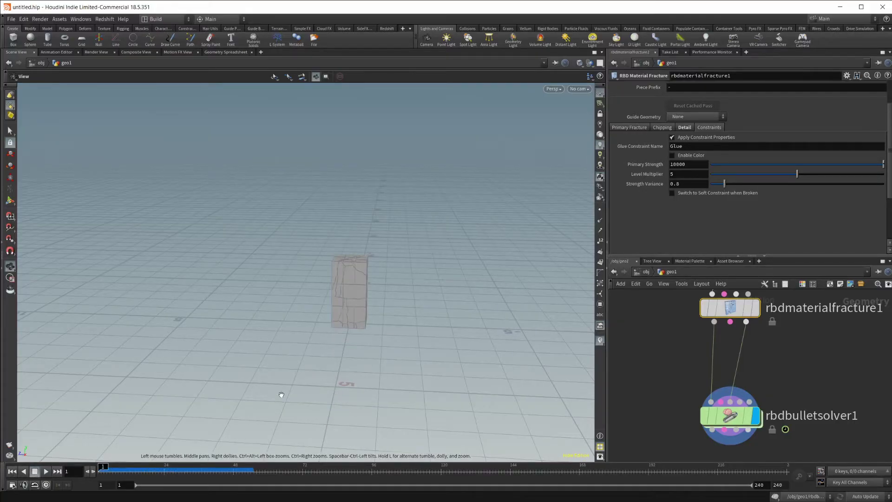
Step: Add a Ground Plane in the bullet solver's ground settings and view it around the box
{"action": "left_click_drag", "start_coordinate": [337, 372], "coordinate": [367, 336]}
{"action": "right_click_drag", "start_coordinate": [368, 336], "coordinate": [403, 271]}
{"action": "middle_click_drag", "start_coordinate": [403, 271], "coordinate": [391, 237]}
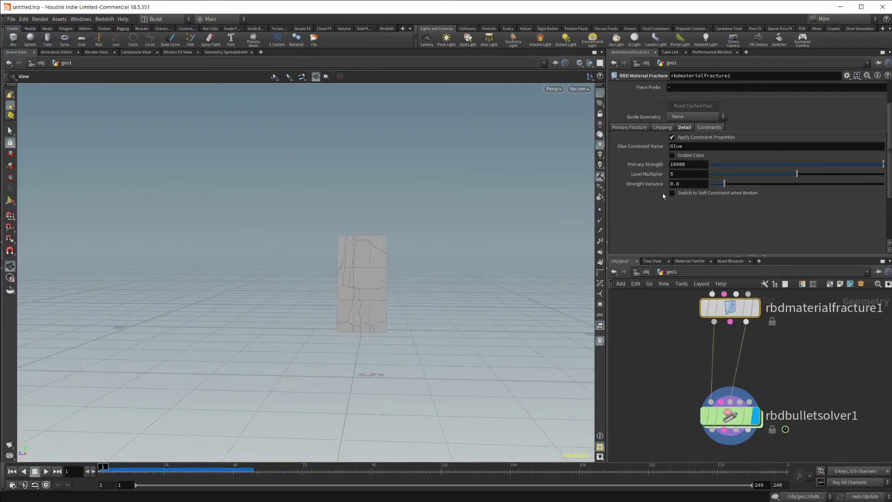
{"action": "left_click", "coordinate": [729, 415]}
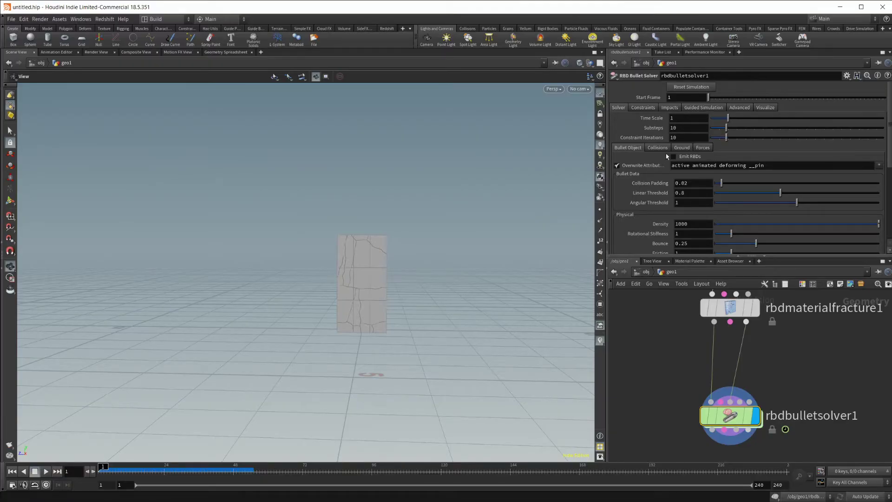
{"action": "left_click", "coordinate": [682, 148]}
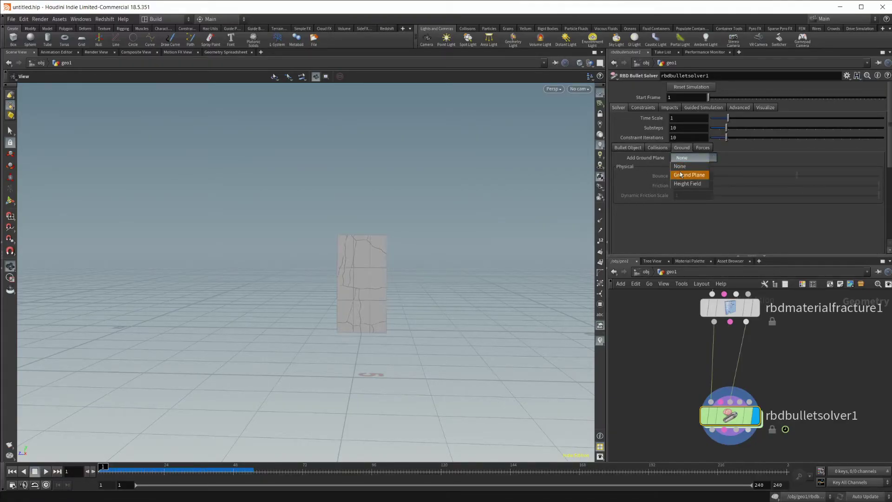
{"action": "left_click", "coordinate": [689, 175]}
{"action": "left_click_drag", "start_coordinate": [378, 319], "coordinate": [335, 335]}
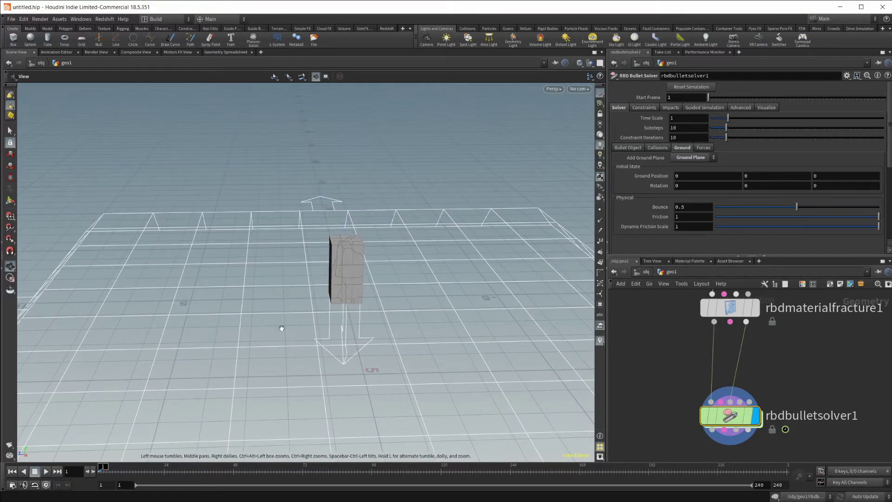
{"action": "left_click_drag", "start_coordinate": [302, 230], "coordinate": [333, 305]}
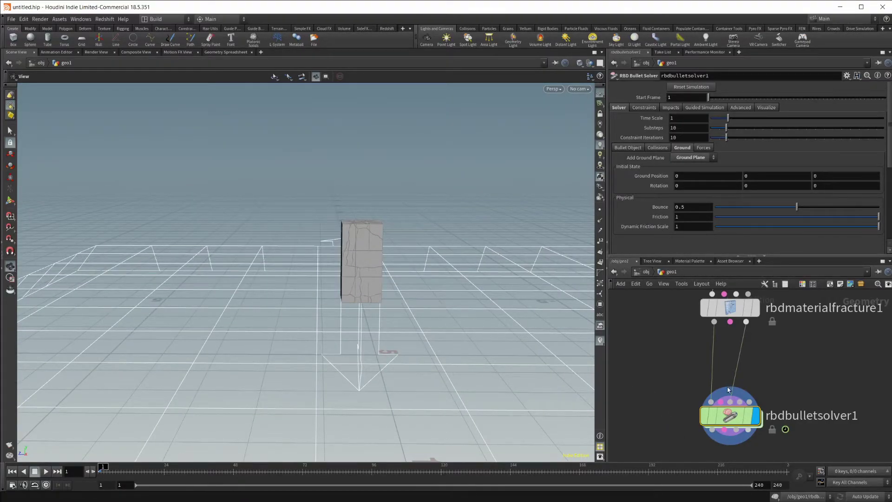
Step: Play the simulation on the ground plane, stop it at about frame 170 and inspect the box's pieces
{"action": "middle_click_drag", "start_coordinate": [713, 358], "coordinate": [687, 383]}
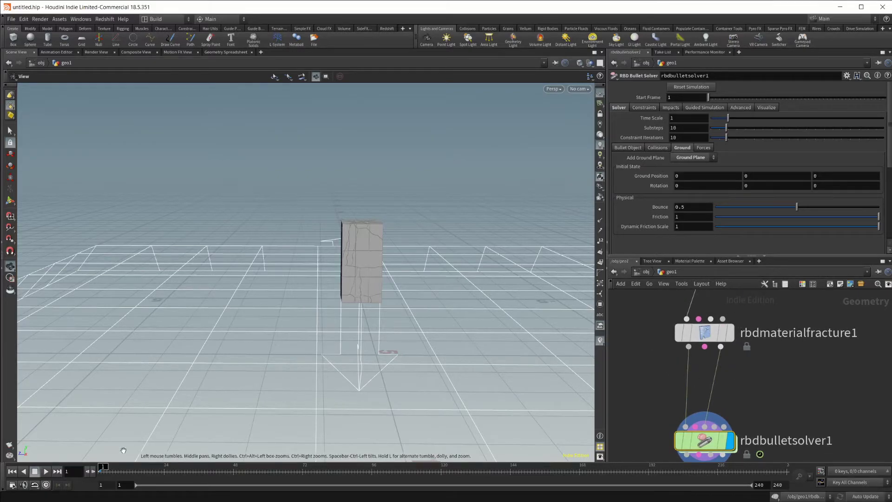
{"action": "left_click", "coordinate": [46, 471]}
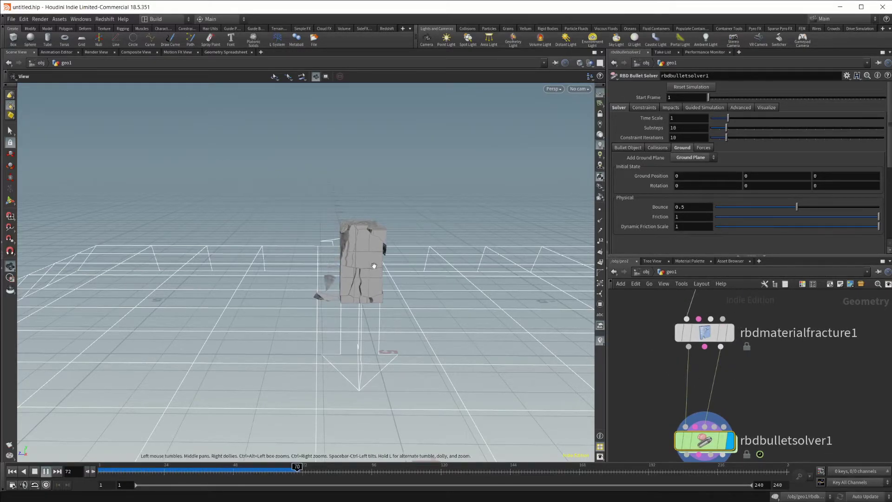
{"action": "left_click", "coordinate": [35, 472]}
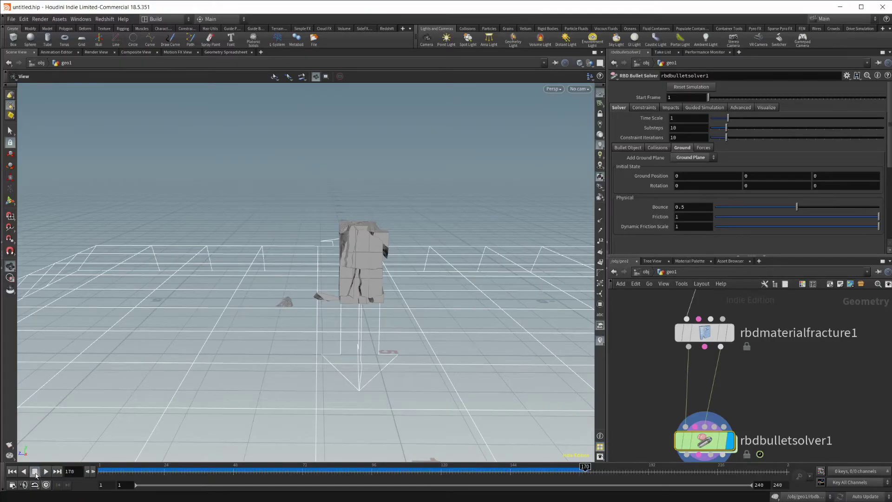
{"action": "left_click_drag", "start_coordinate": [341, 308], "coordinate": [298, 304]}
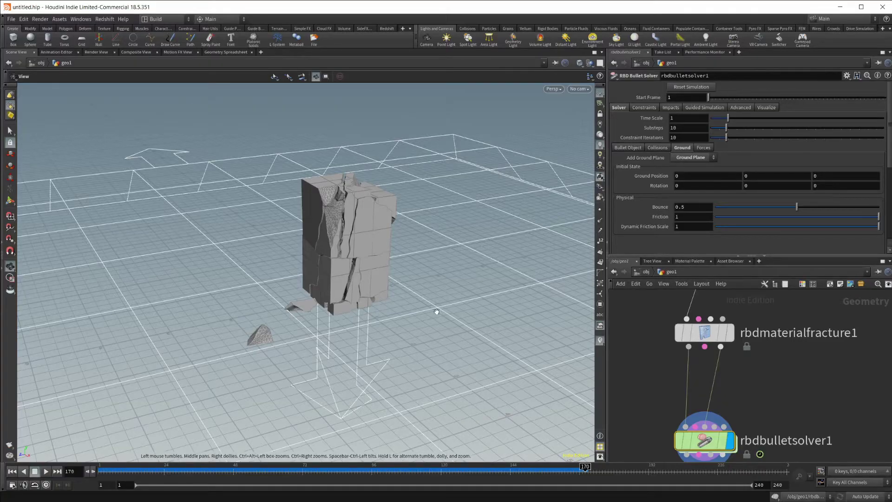
Step: Rewind to frame 1, view the box from the front, replay the simulation to about frame 60 and return to frame 1
{"action": "left_click", "coordinate": [11, 471]}
{"action": "right_click_drag", "start_coordinate": [354, 313], "coordinate": [418, 282]}
{"action": "left_click_drag", "start_coordinate": [372, 248], "coordinate": [380, 188]}
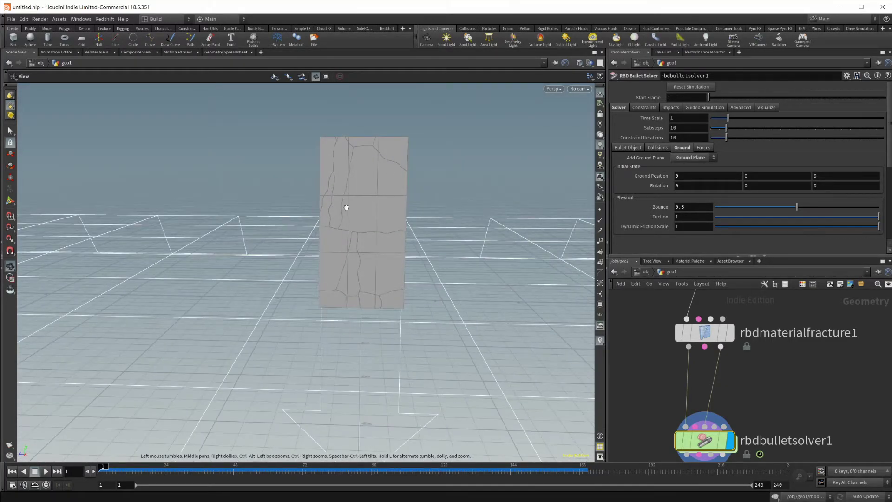
{"action": "left_click_drag", "start_coordinate": [346, 213], "coordinate": [335, 309]}
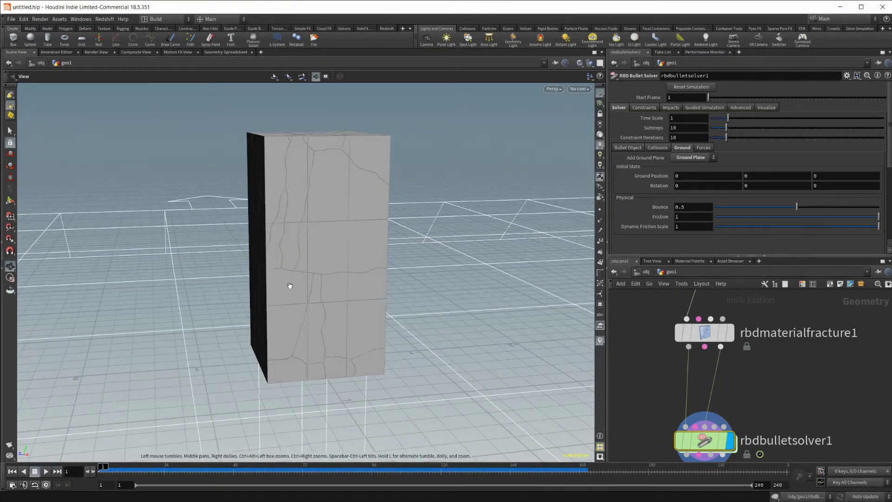
{"action": "left_click", "coordinate": [47, 473]}
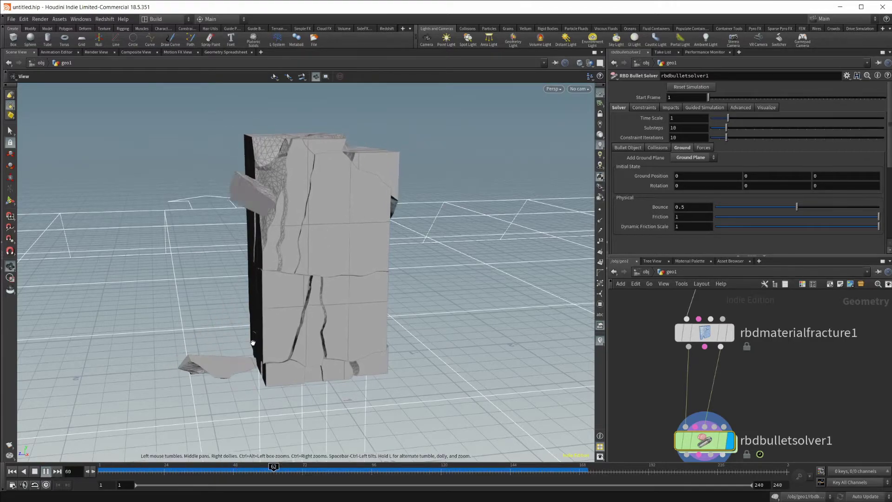
{"action": "left_click", "coordinate": [34, 471]}
{"action": "left_click", "coordinate": [12, 471]}
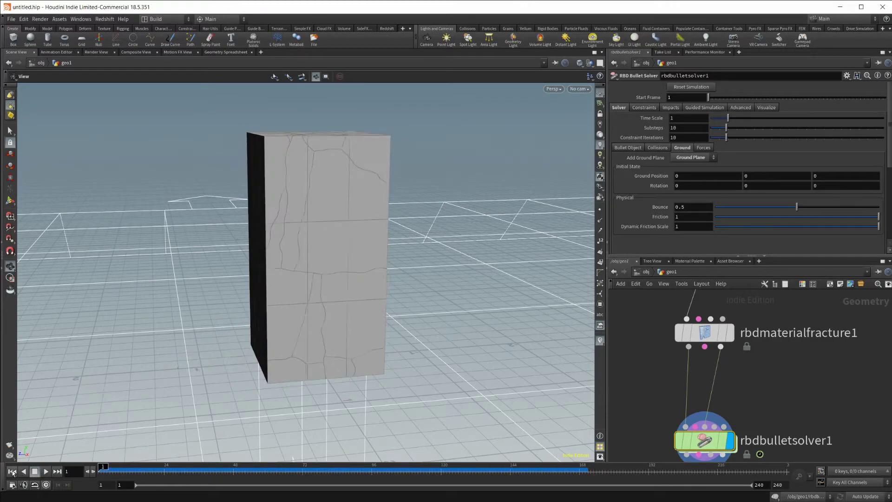
Step: Connect the fracture's second output to the bullet solver's Constraint Geometry input and play the simulation to about frame 130
{"action": "left_click", "coordinate": [705, 347]}
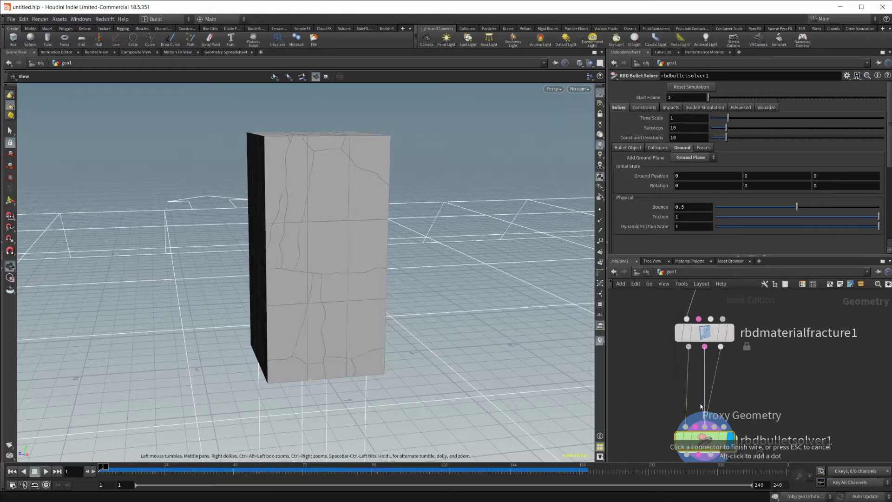
{"action": "left_click", "coordinate": [697, 417]}
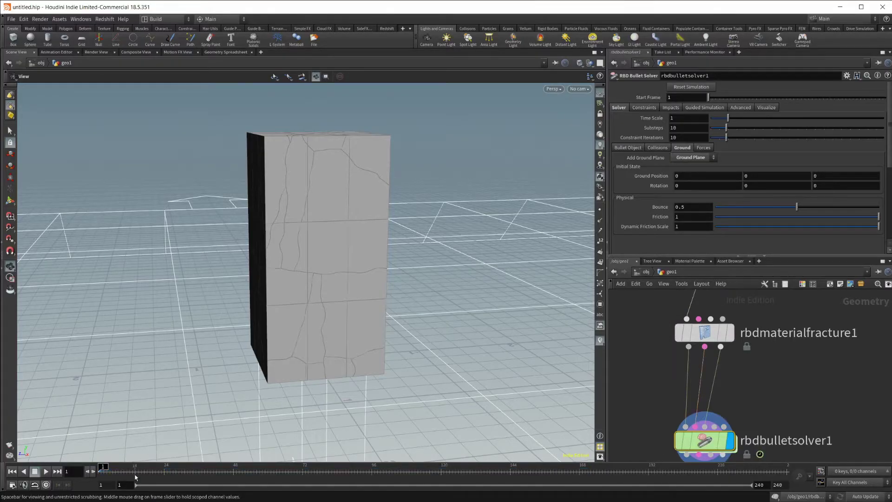
{"action": "left_click", "coordinate": [46, 472]}
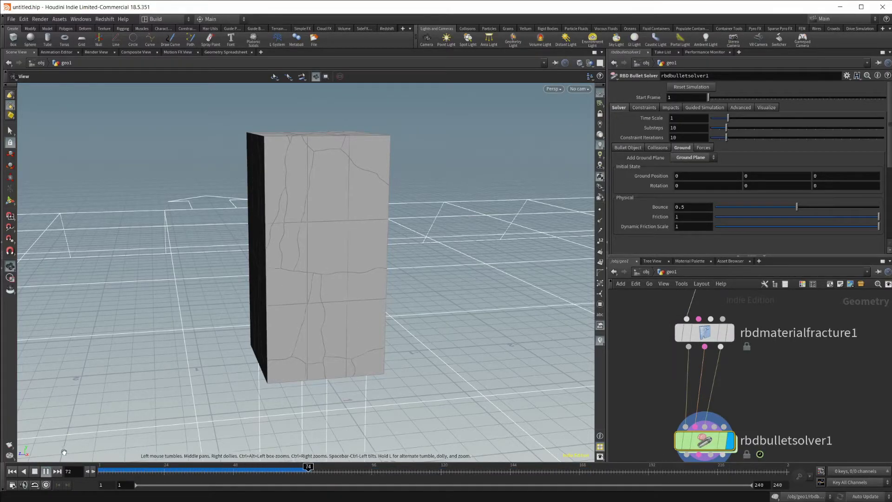
{"action": "left_click", "coordinate": [35, 471]}
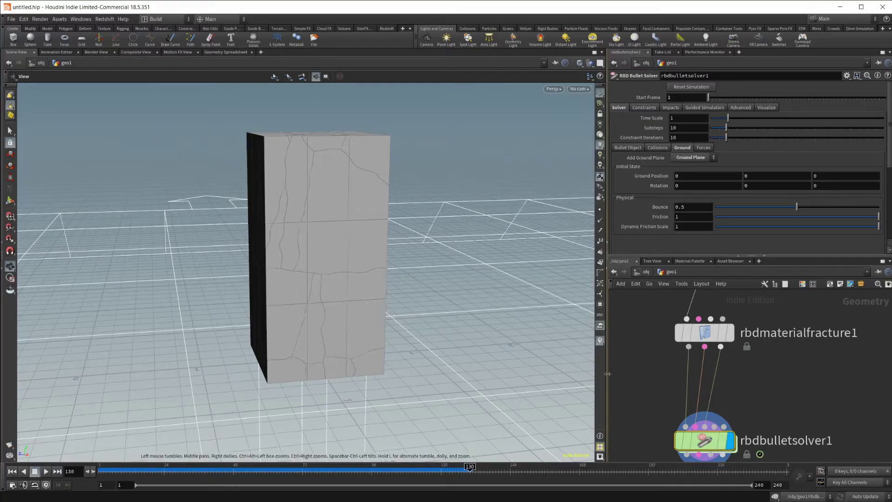
Step: Make room below the box and match size nodes and insert a Transform node between matchsize1 and rbdmaterialfracture1
{"action": "left_click", "coordinate": [725, 331]}
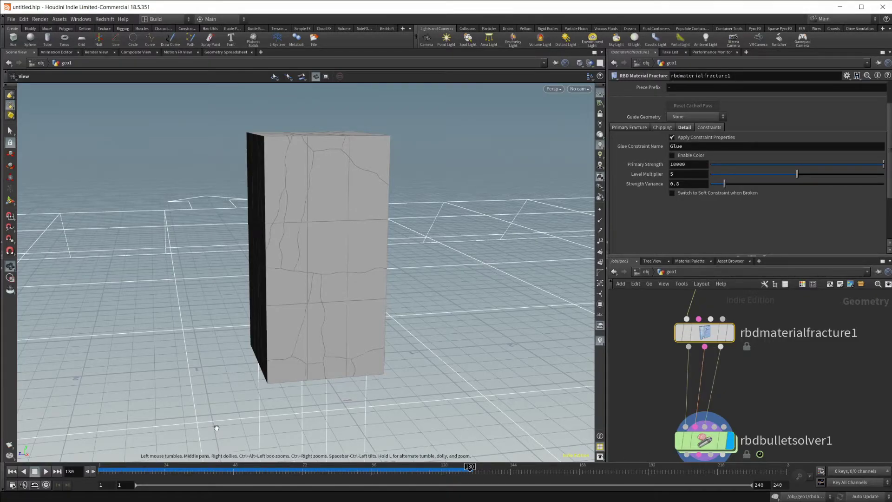
{"action": "scroll", "coordinate": [464, 323], "scroll_direction": "down", "scroll_amount": 4}
{"action": "scroll", "coordinate": [826, 365], "scroll_direction": "down", "scroll_amount": 4}
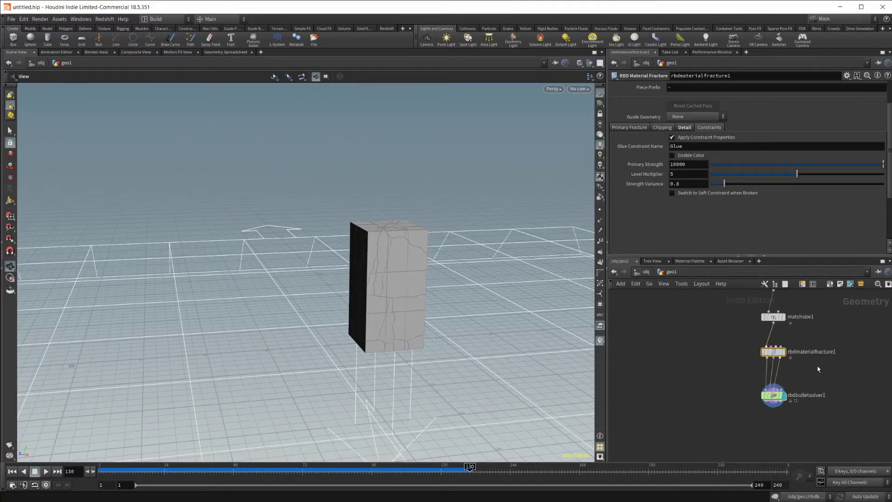
{"action": "middle_click_drag", "start_coordinate": [818, 366], "coordinate": [801, 420]}
{"action": "left_click_drag", "start_coordinate": [728, 327], "coordinate": [755, 347]}
{"action": "key", "text": "Tab"}
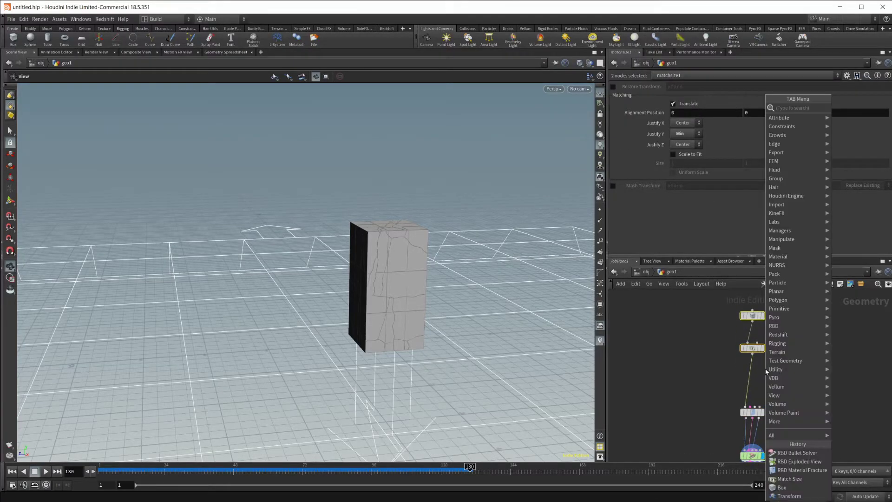
{"action": "type", "text": "trans"}
{"action": "key", "text": "Return"}
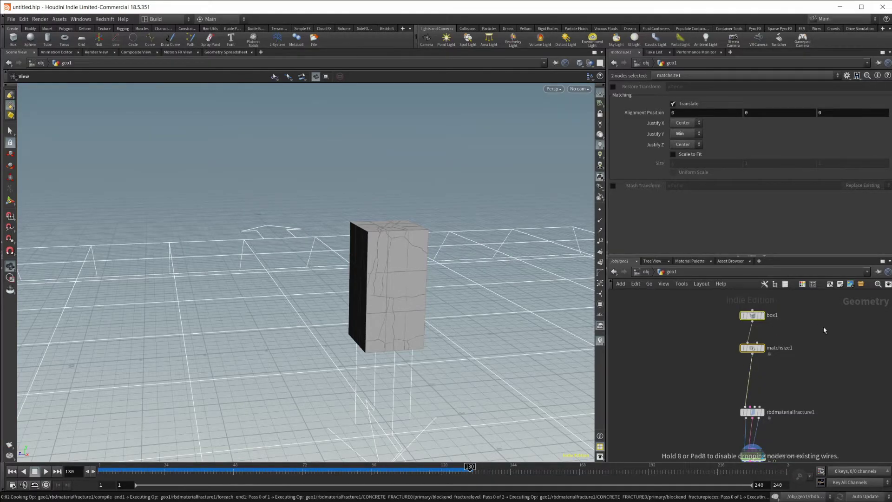
{"action": "left_click_drag", "start_coordinate": [752, 375], "coordinate": [755, 385]}
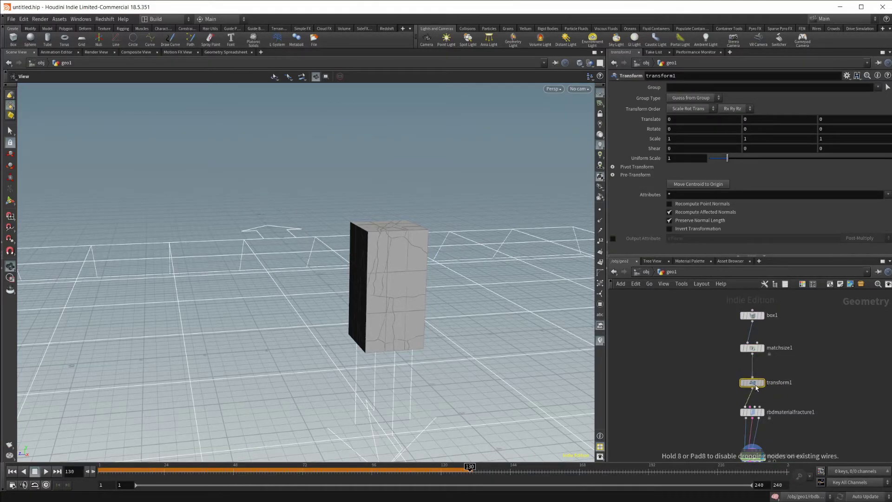
Step: Return to frame 1 and raise the box by setting the Transform's Y translation to 1
{"action": "left_click", "coordinate": [11, 471]}
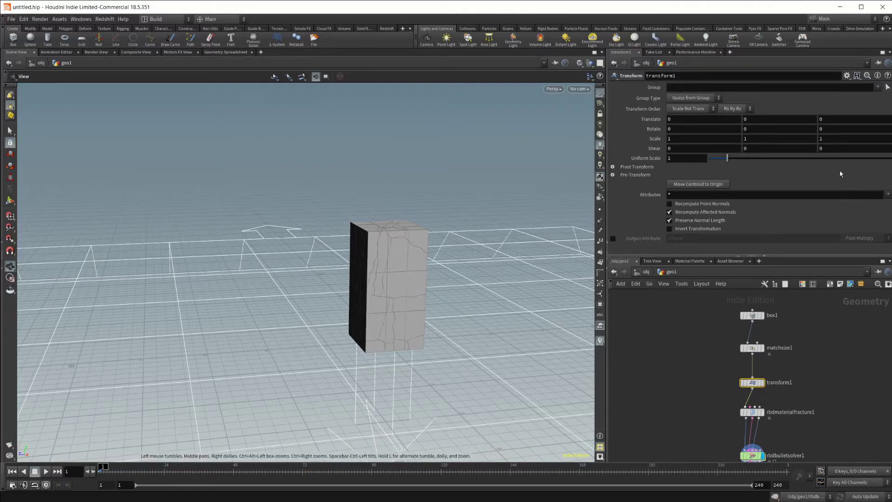
{"action": "left_click", "coordinate": [754, 120]}
{"action": "key", "text": "Return"}
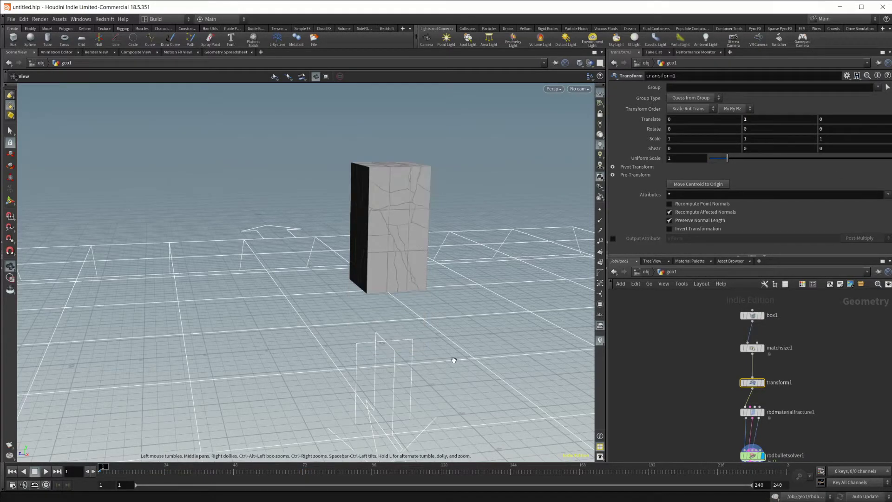
Step: Play the raised box's fall onto the ground plane to about frame 89, view it from above and return to frame 1
{"action": "left_click_drag", "start_coordinate": [468, 169], "coordinate": [354, 282]}
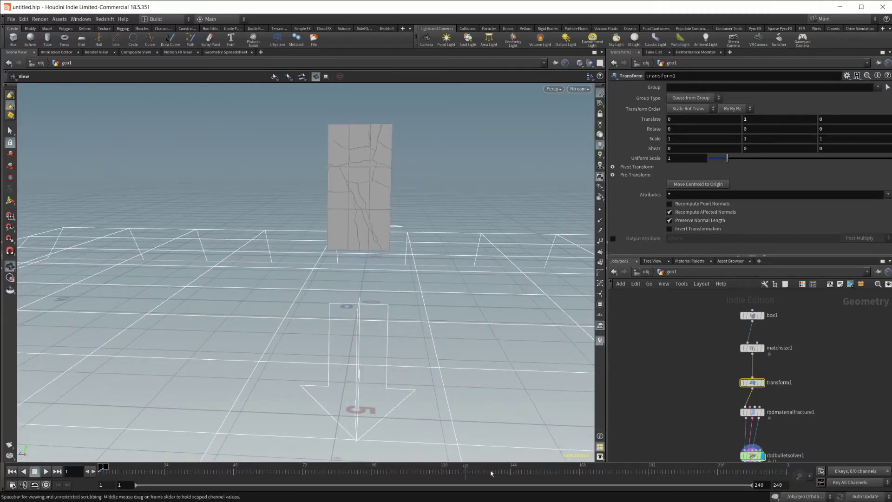
{"action": "left_click", "coordinate": [44, 472]}
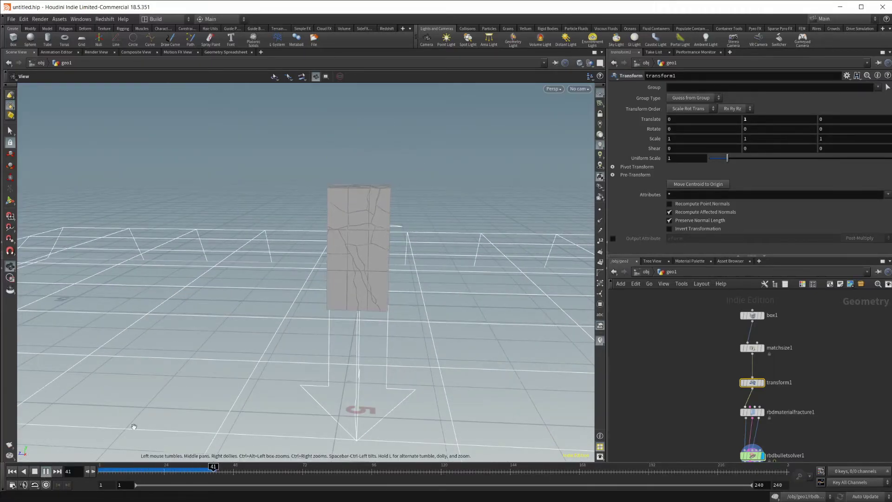
{"action": "left_click_drag", "start_coordinate": [356, 273], "coordinate": [242, 323]}
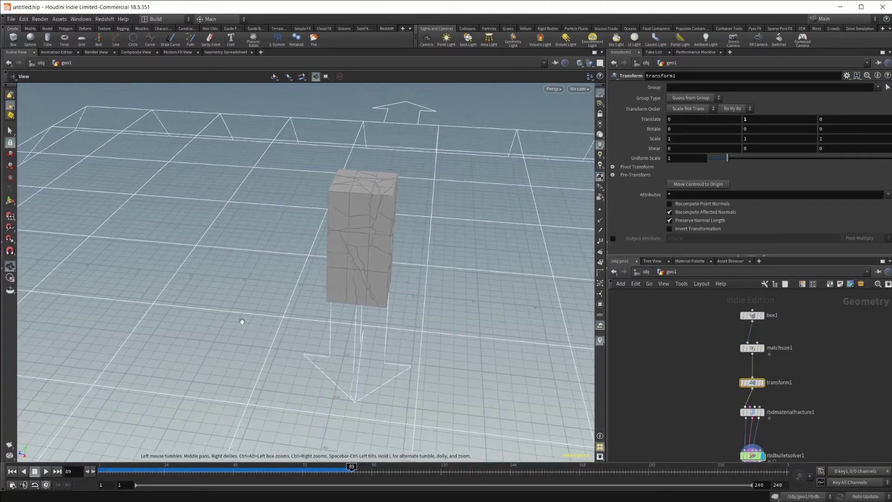
{"action": "left_click", "coordinate": [12, 472]}
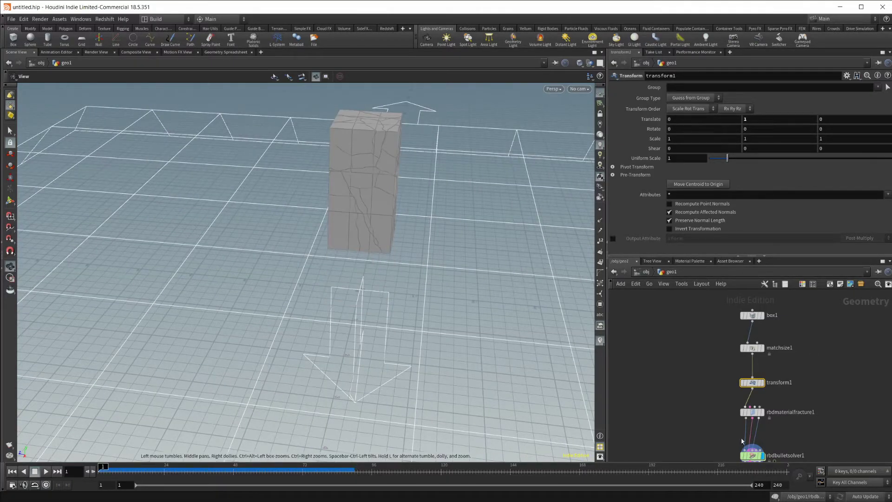
Step: Set the Primary Strength of rbdmaterialfracture1's glue constraints to 1
{"action": "middle_click_drag", "start_coordinate": [745, 414], "coordinate": [710, 375]}
{"action": "left_click", "coordinate": [710, 375]}
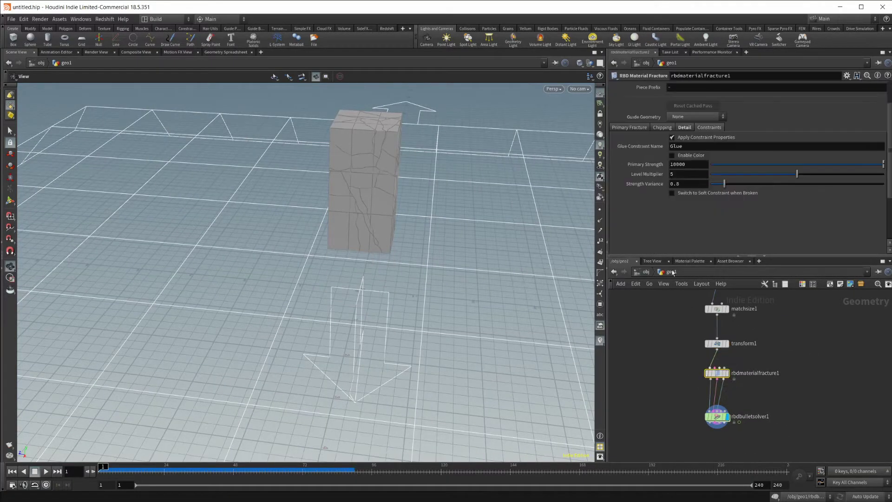
{"action": "double_click", "coordinate": [697, 164]}
{"action": "type", "text": "1"}
{"action": "key", "text": "Return"}
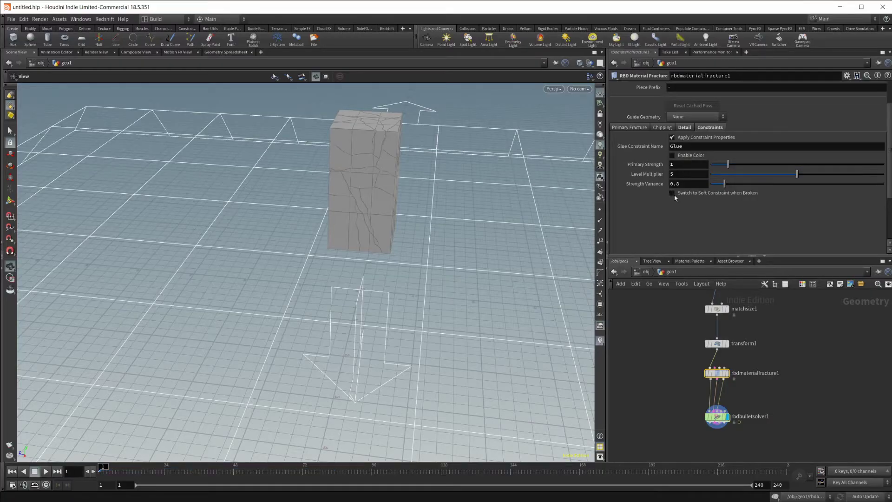
Step: Play the simulation with the weakened glue to about frame 94 and inspect the pieces from above
{"action": "left_click_drag", "start_coordinate": [375, 258], "coordinate": [399, 212]}
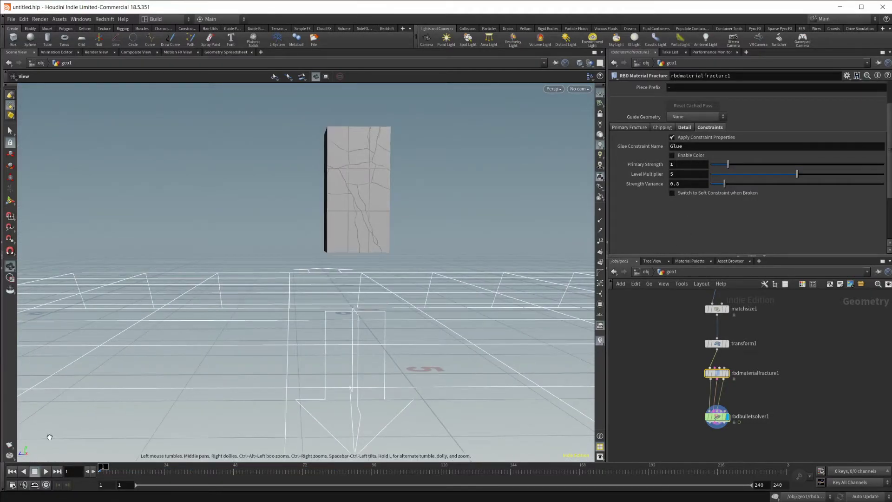
{"action": "left_click", "coordinate": [45, 471]}
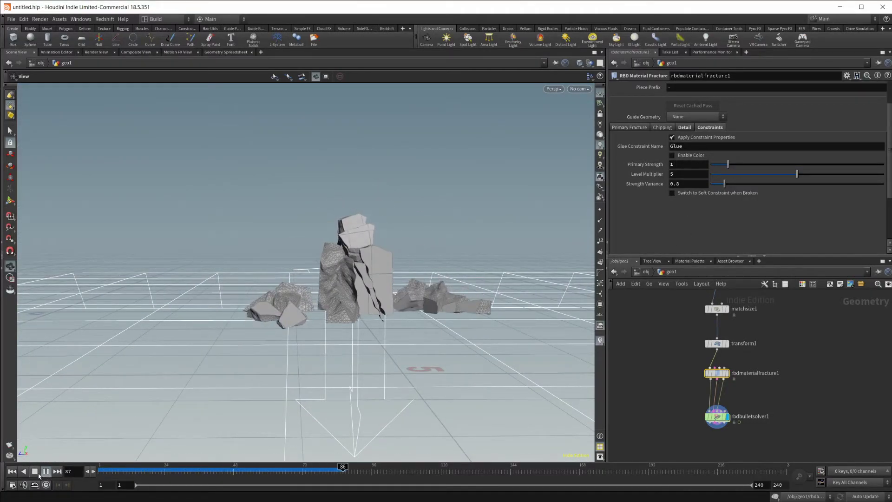
{"action": "left_click", "coordinate": [36, 472]}
{"action": "left_click_drag", "start_coordinate": [363, 262], "coordinate": [370, 327]}
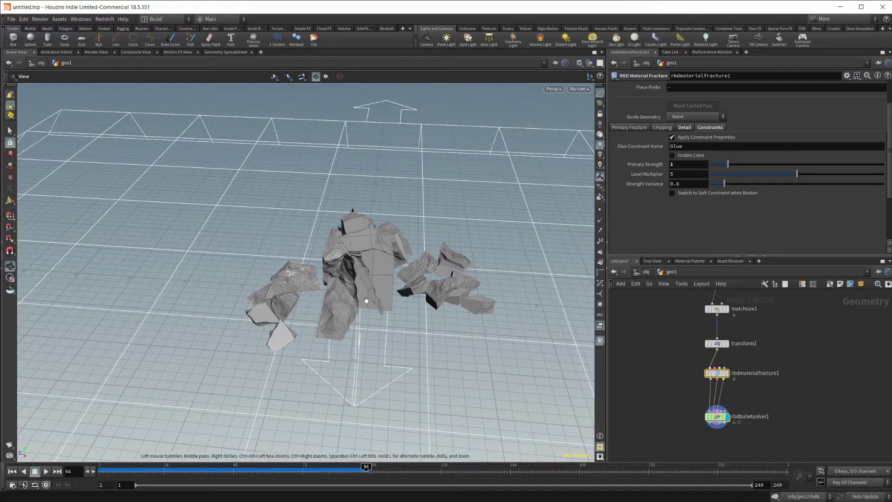
Step: Set the glue constraints' Primary Strength to 10 and restart the simulation from frame 1
{"action": "left_click", "coordinate": [698, 164]}
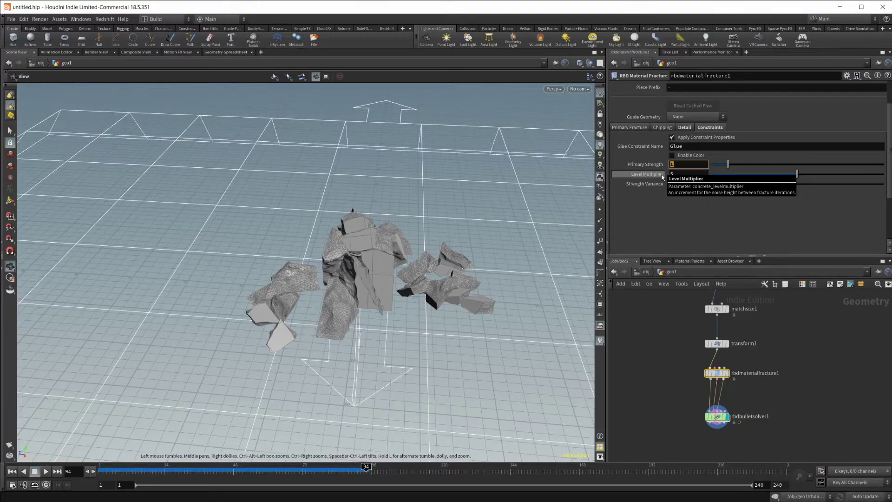
{"action": "type", "text": "10"}
{"action": "key", "text": "Return"}
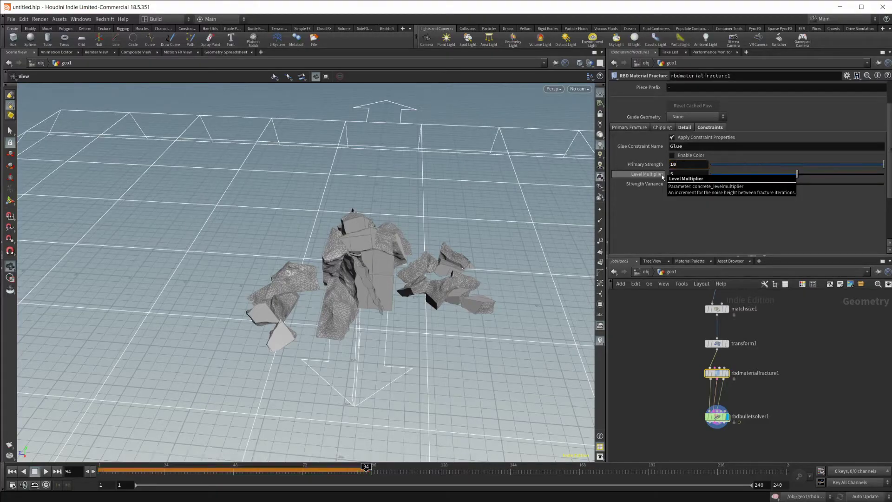
{"action": "left_click", "coordinate": [13, 471]}
{"action": "left_click", "coordinate": [46, 472]}
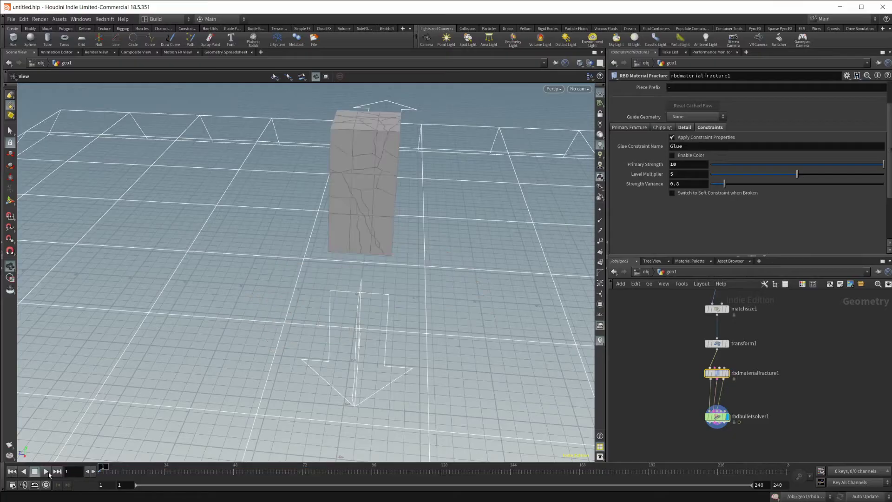
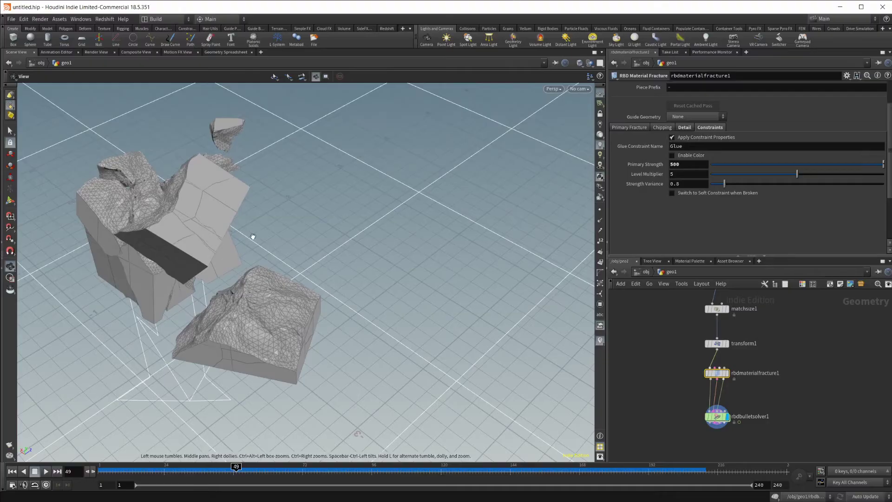
Step: Select rbdbulletsolver1 and view the broken pieces up close in Smooth Shaded display, ending in Smooth Wire Shaded
{"action": "left_click_drag", "start_coordinate": [217, 220], "coordinate": [200, 199]}
{"action": "right_click_drag", "start_coordinate": [199, 199], "coordinate": [375, 165]}
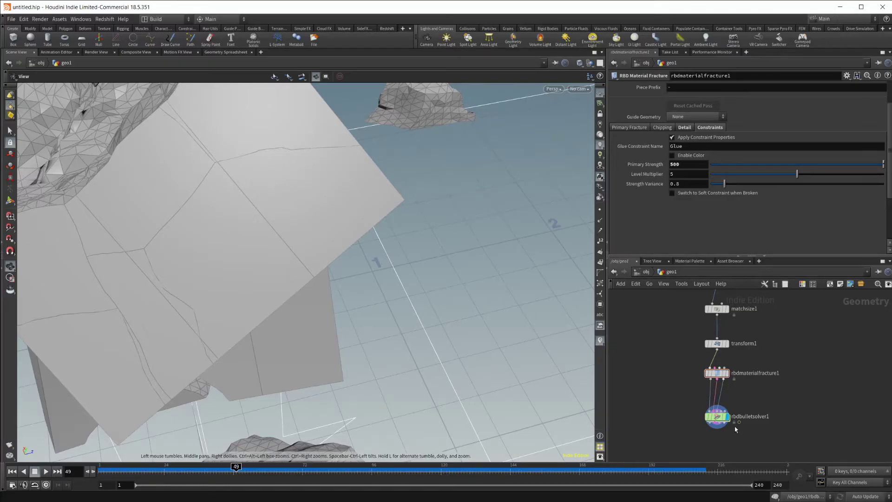
{"action": "left_click", "coordinate": [717, 417]}
{"action": "mouse_move", "coordinate": [213, 245]}
{"action": "left_mouse_down"}
{"action": "mouse_move", "coordinate": [175, 220]}
{"action": "mouse_move", "coordinate": [168, 194]}
{"action": "left_mouse_up"}
{"action": "left_click", "coordinate": [580, 63]}
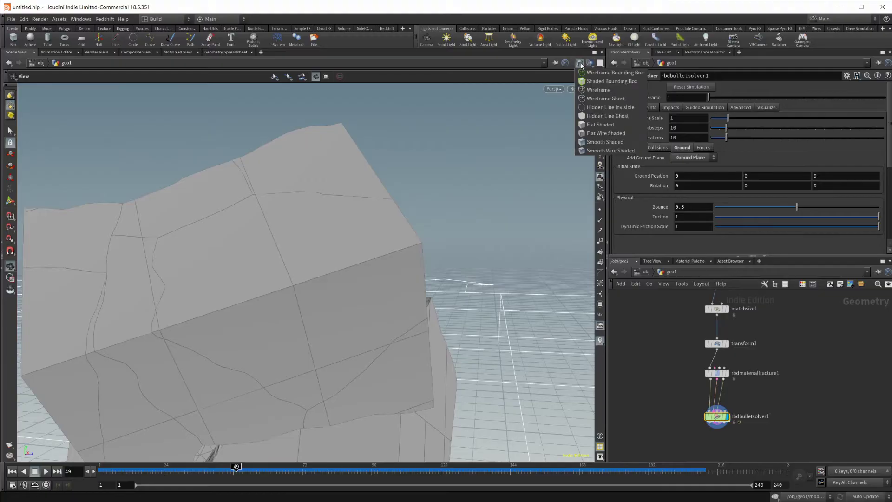
{"action": "left_click", "coordinate": [604, 142]}
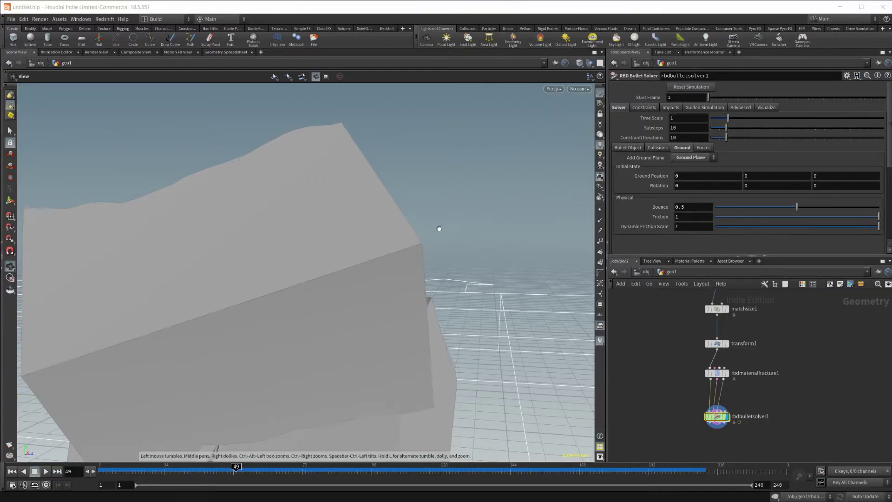
{"action": "left_click", "coordinate": [580, 63]}
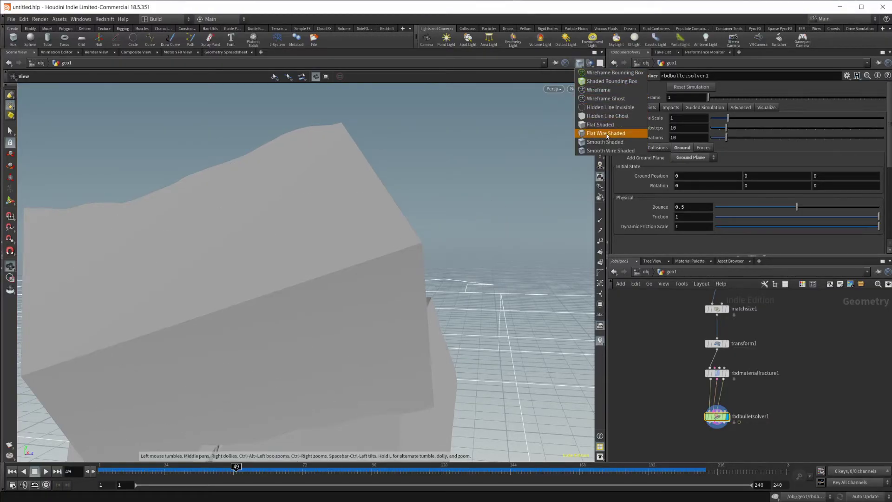
{"action": "left_click", "coordinate": [604, 153]}
Step: Examine the large broken block and its crack lines at frame 49 from above, the side and farther away
{"action": "scroll", "coordinate": [197, 255], "scroll_direction": "down", "scroll_amount": 3}
{"action": "left_click_drag", "start_coordinate": [197, 256], "coordinate": [195, 320]}
{"action": "middle_click_drag", "start_coordinate": [202, 260], "coordinate": [277, 268]}
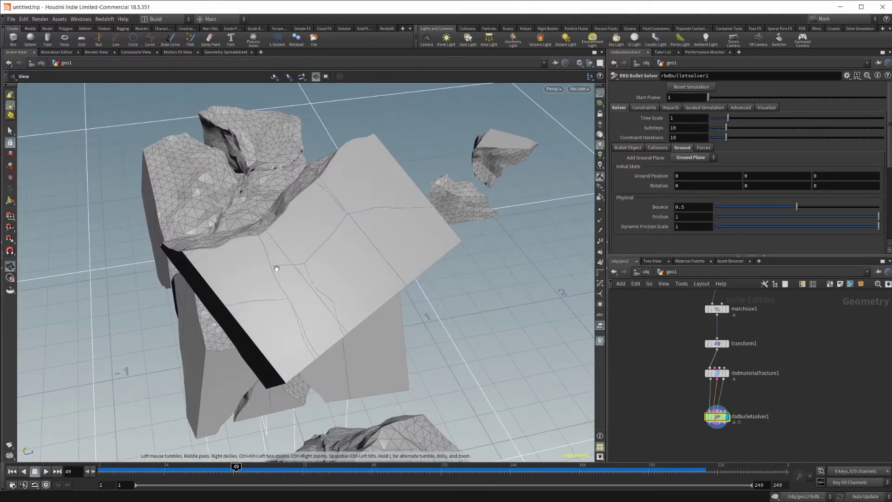
{"action": "left_click_drag", "start_coordinate": [372, 315], "coordinate": [359, 265]}
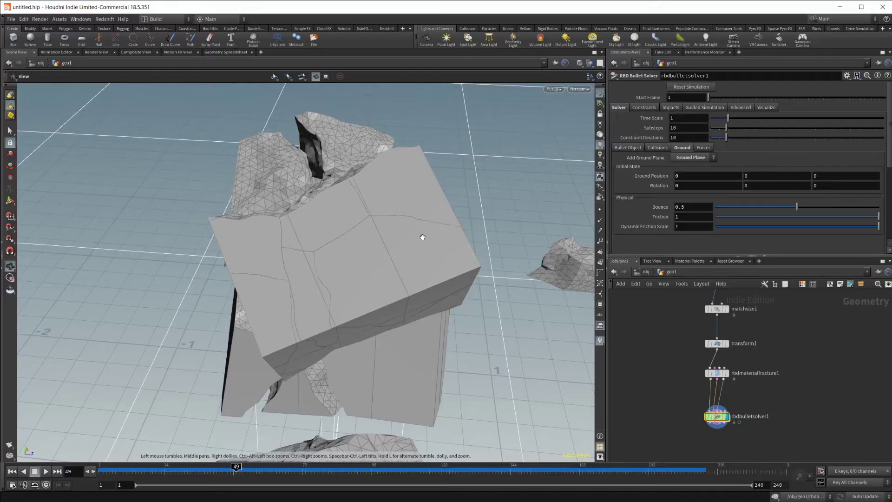
{"action": "middle_click_drag", "start_coordinate": [364, 251], "coordinate": [325, 258]}
{"action": "right_click_drag", "start_coordinate": [325, 259], "coordinate": [424, 225]}
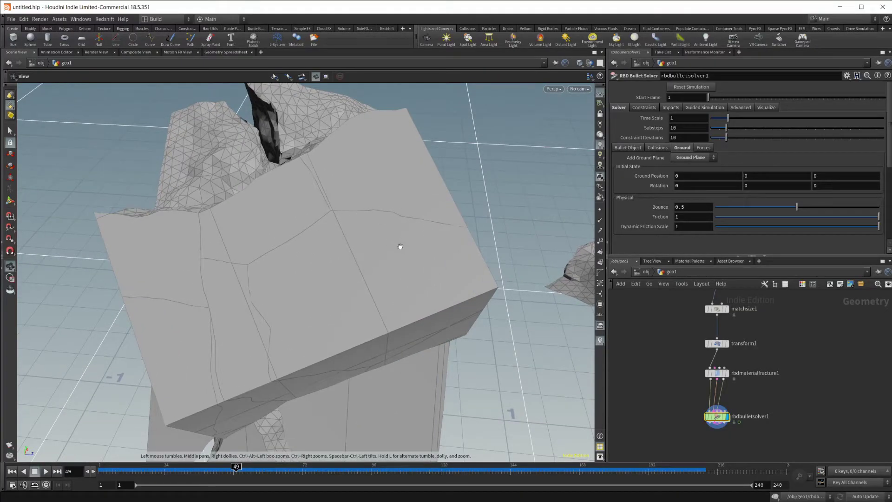
{"action": "left_click_drag", "start_coordinate": [306, 363], "coordinate": [339, 362]}
{"action": "middle_click_drag", "start_coordinate": [705, 333], "coordinate": [697, 372]}
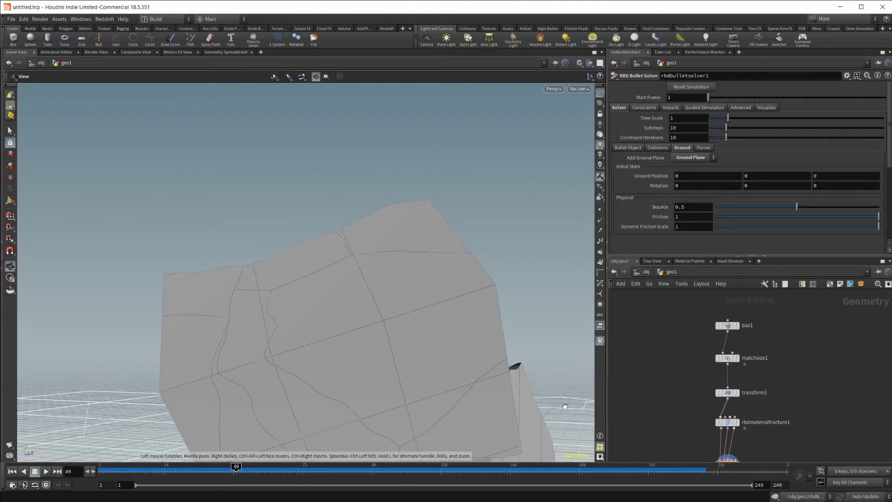
{"action": "left_click_drag", "start_coordinate": [382, 327], "coordinate": [424, 371]}
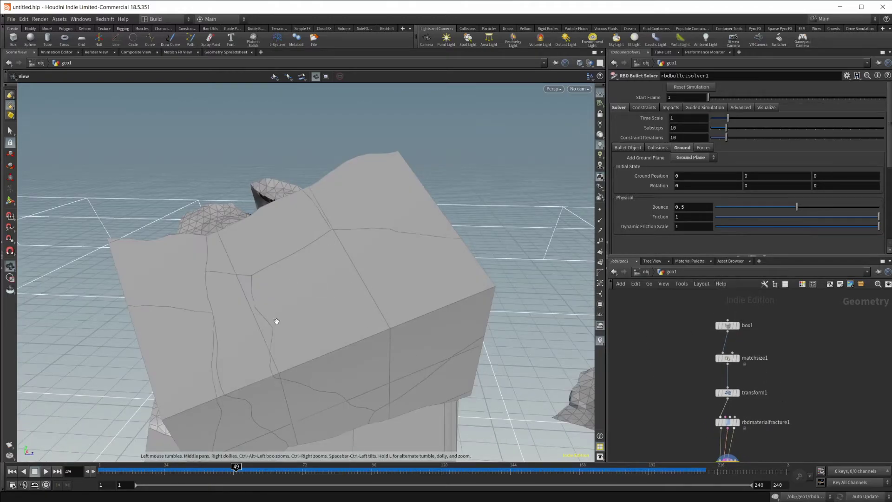
{"action": "scroll", "coordinate": [380, 342], "scroll_direction": "down", "scroll_amount": 3}
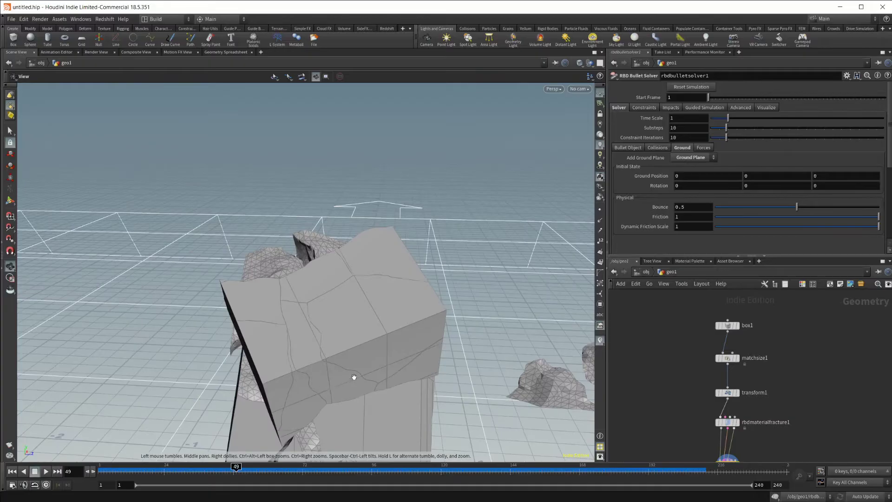
{"action": "scroll", "coordinate": [355, 375], "scroll_direction": "down", "scroll_amount": 3}
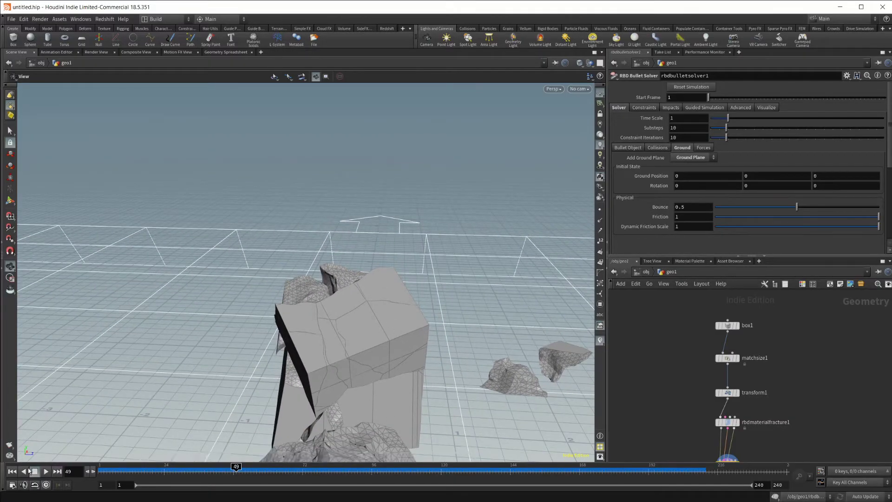
Step: Return to frame 1 and set the Primary Strength of rbdmaterialfracture1's glue constraints to 10
{"action": "left_click", "coordinate": [12, 471]}
{"action": "left_click", "coordinate": [733, 429]}
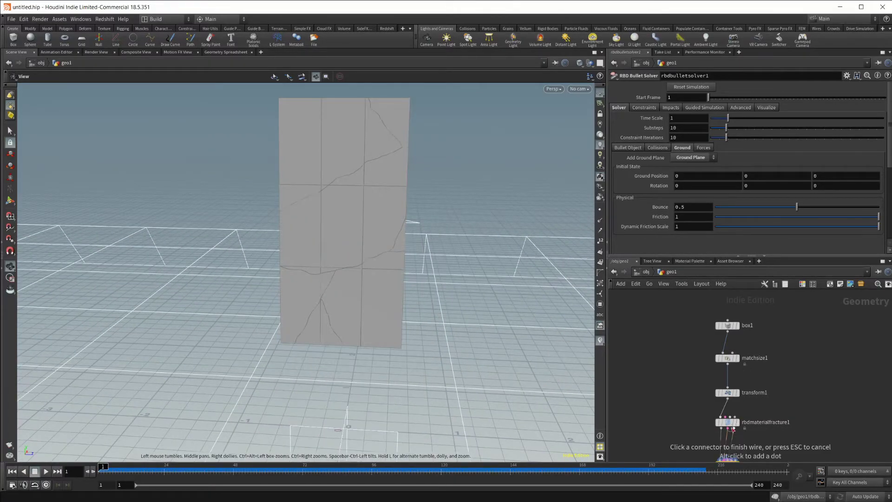
{"action": "left_click", "coordinate": [727, 422]}
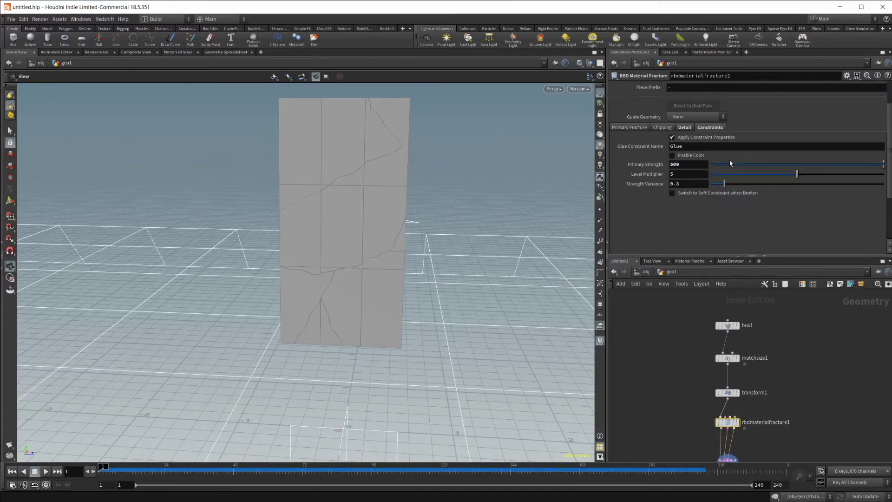
{"action": "left_click_drag", "start_coordinate": [685, 167], "coordinate": [618, 166]}
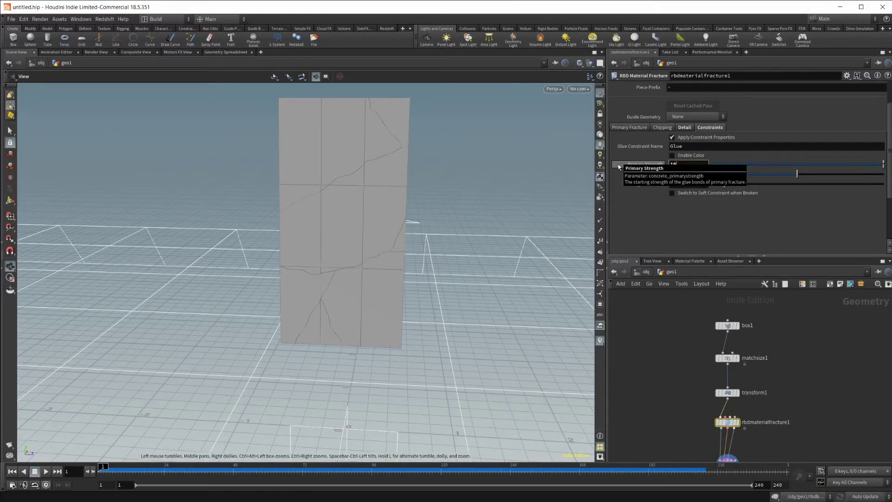
{"action": "type", "text": "10"}
{"action": "key", "text": "Return"}
Step: Play the simulation with the weaker glue from frame 1 to about frame 61 and inspect the scattered pieces from above
{"action": "left_click", "coordinate": [45, 472]}
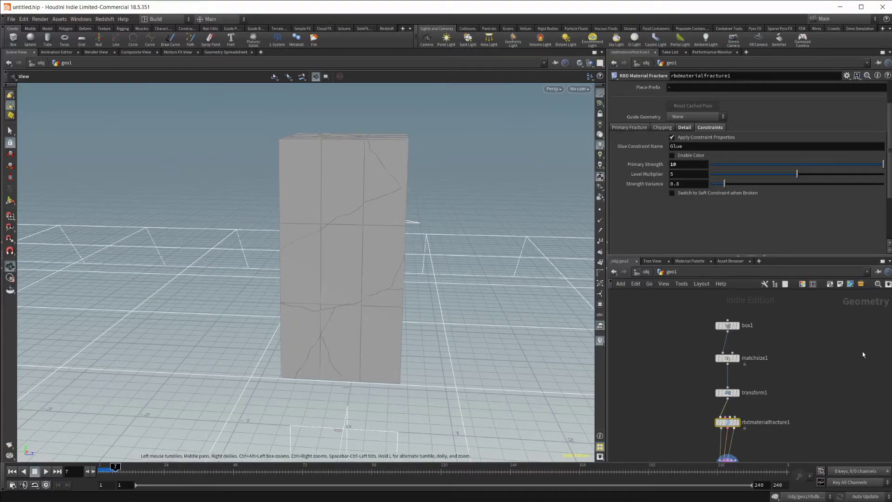
{"action": "scroll", "coordinate": [766, 422], "scroll_direction": "down", "scroll_amount": 3}
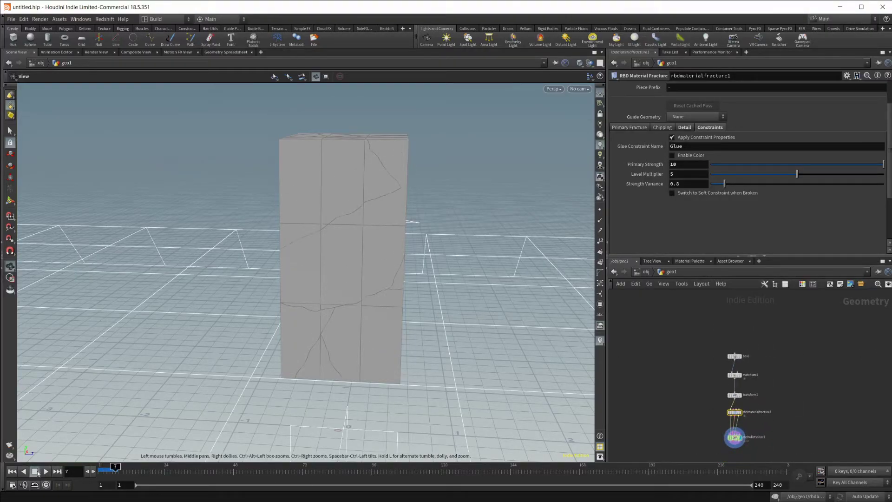
{"action": "left_click", "coordinate": [12, 472]}
{"action": "left_click", "coordinate": [46, 472]}
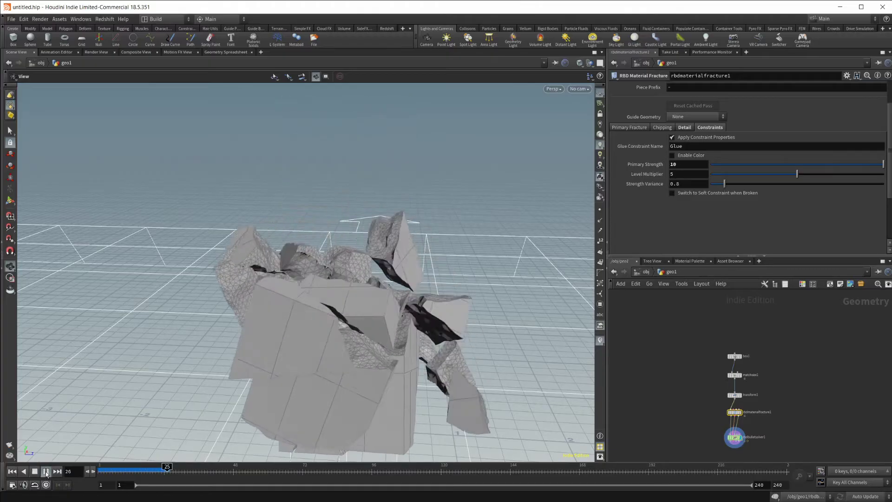
{"action": "left_click_drag", "start_coordinate": [356, 384], "coordinate": [378, 311]}
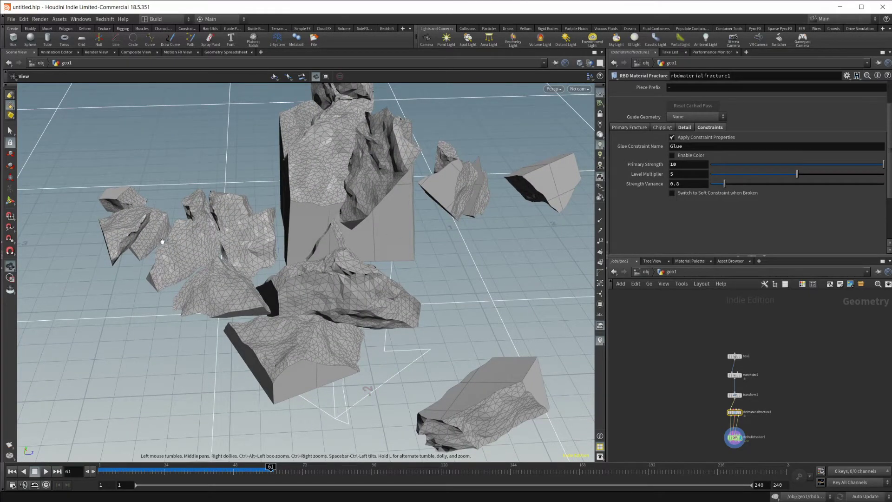
Step: Set the glue constraints' Primary Strength to 500 and return to frame 1
{"action": "left_click", "coordinate": [684, 166]}
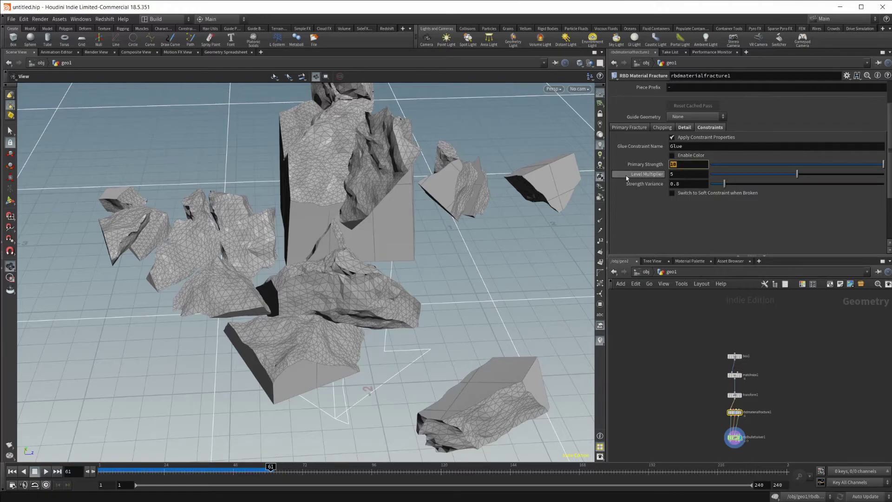
{"action": "type", "text": "500"}
{"action": "key", "text": "Return"}
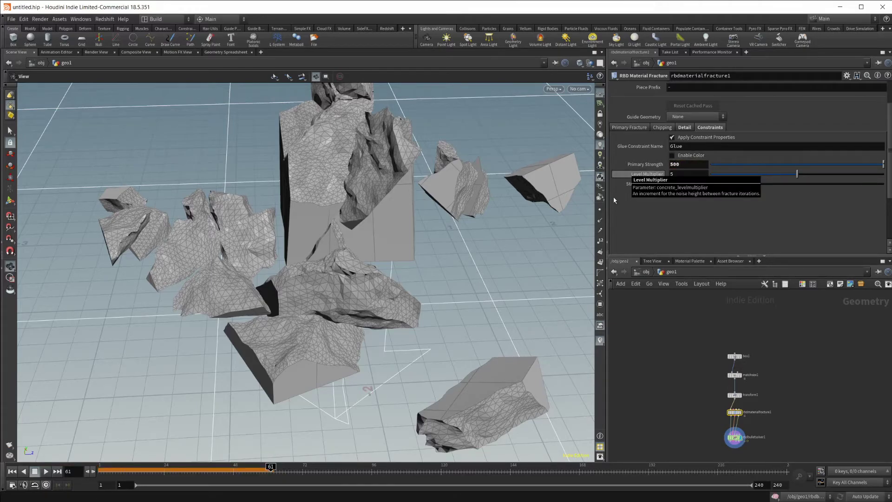
{"action": "left_click", "coordinate": [36, 484]}
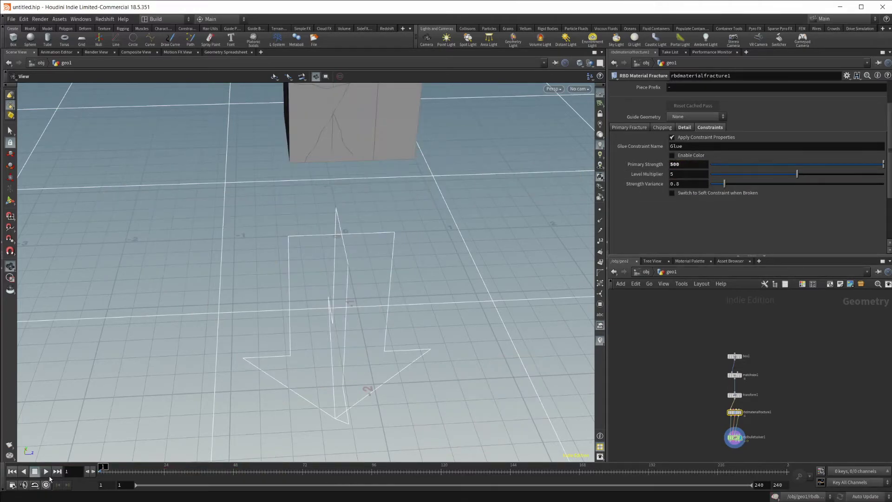
Step: Play the simulation with the stronger glue to about frame 47, inspect the pieces from several sides and return to frame 1
{"action": "left_click", "coordinate": [46, 472]}
{"action": "left_click", "coordinate": [46, 472]}
{"action": "middle_click_drag", "start_coordinate": [314, 246], "coordinate": [304, 293]}
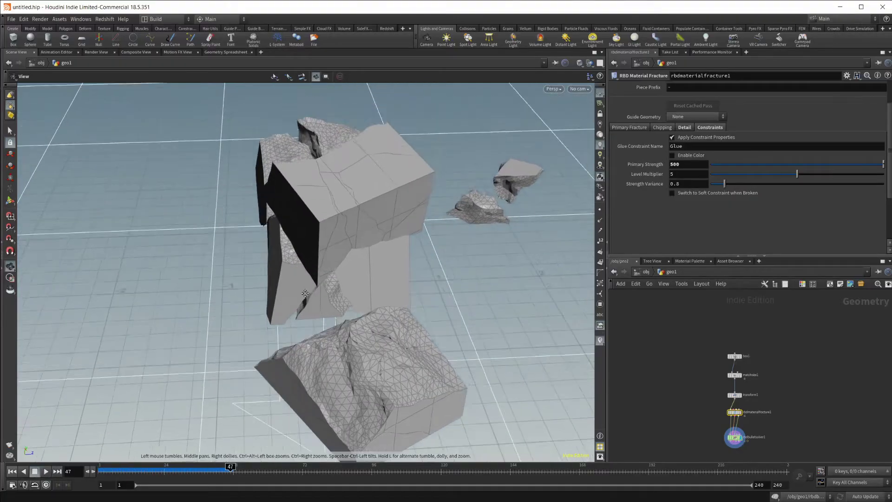
{"action": "left_click_drag", "start_coordinate": [305, 293], "coordinate": [321, 273]}
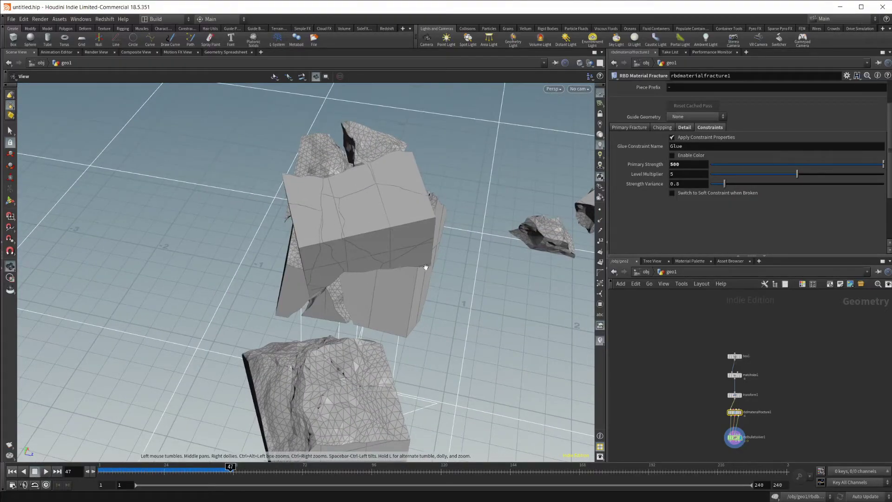
{"action": "left_click_drag", "start_coordinate": [421, 238], "coordinate": [393, 222]}
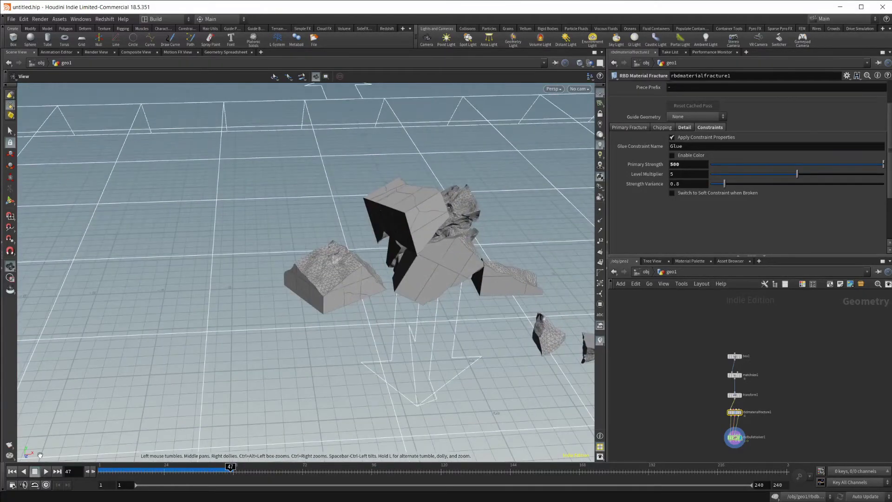
{"action": "left_click", "coordinate": [12, 471]}
{"action": "left_click_drag", "start_coordinate": [422, 242], "coordinate": [319, 319]}
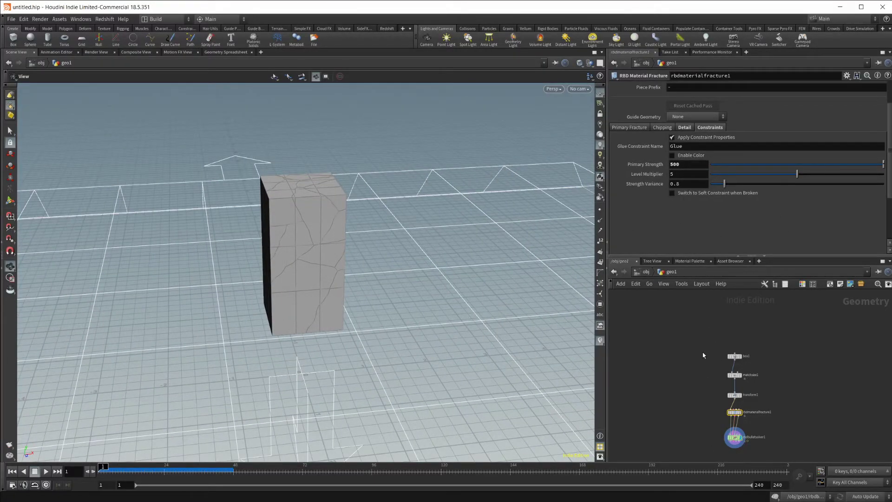
Step: Change rbdmaterialfracture1's Material Type to Glass and inspect the radial crack pattern on the box
{"action": "scroll", "coordinate": [722, 361], "scroll_direction": "up", "scroll_amount": 5}
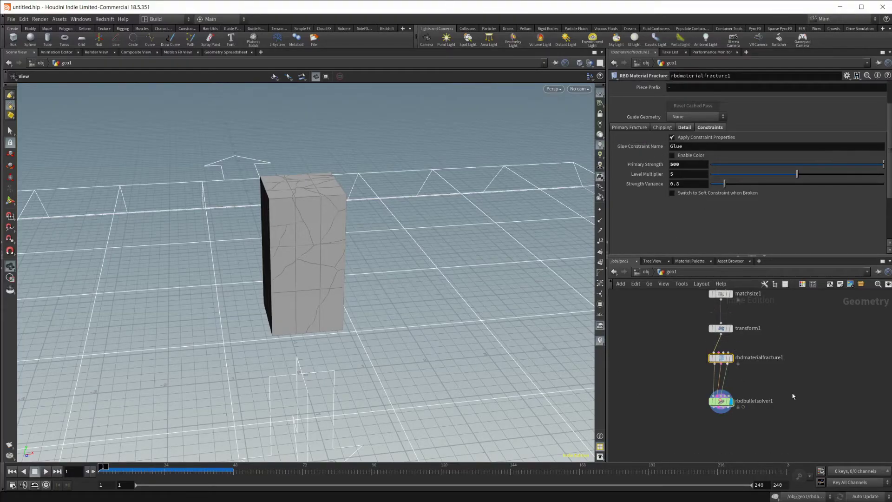
{"action": "scroll", "coordinate": [669, 111], "scroll_direction": "up", "scroll_amount": 3}
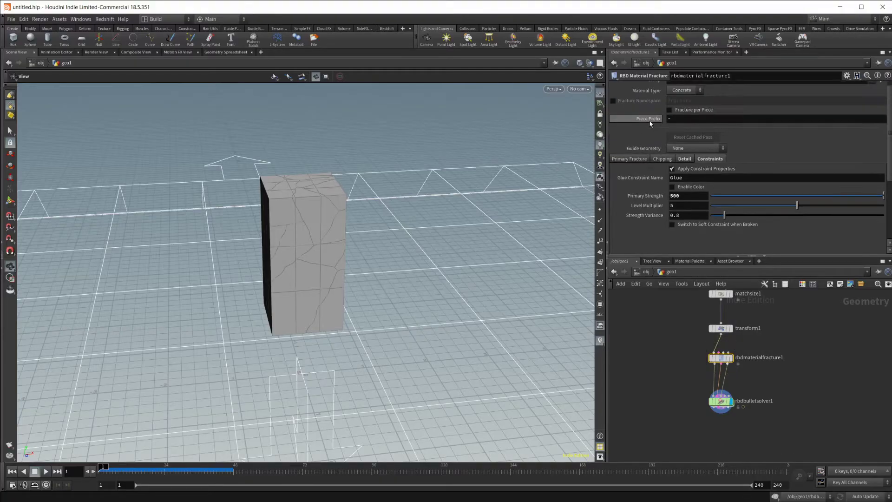
{"action": "left_click", "coordinate": [674, 98]}
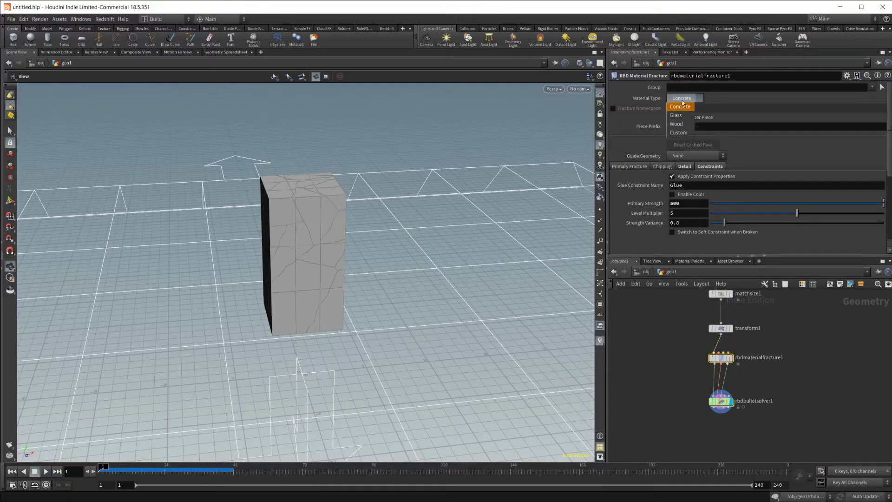
{"action": "left_click", "coordinate": [679, 108]}
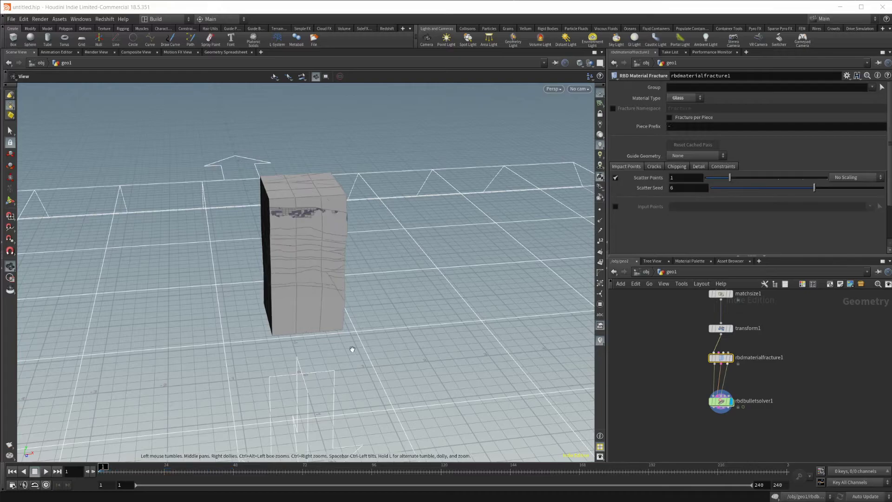
{"action": "left_click_drag", "start_coordinate": [302, 278], "coordinate": [169, 284]}
{"action": "left_click_drag", "start_coordinate": [360, 257], "coordinate": [502, 230]}
{"action": "scroll", "coordinate": [417, 228], "scroll_direction": "up", "scroll_amount": 10}
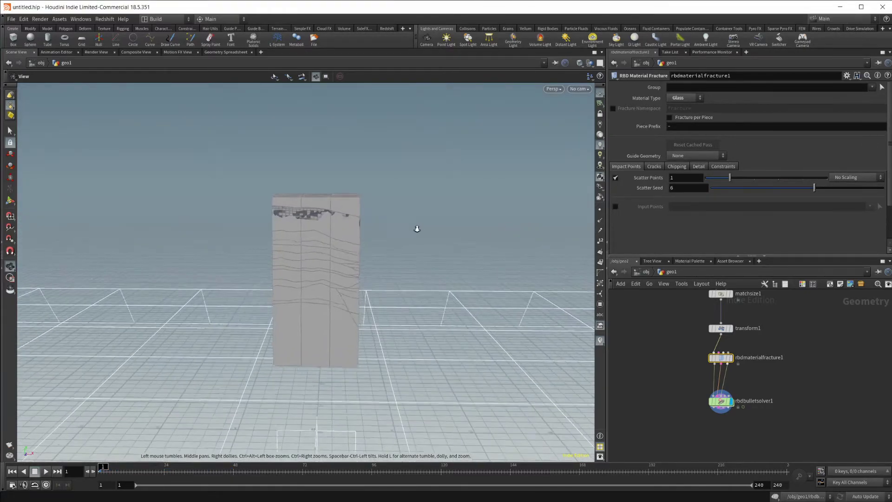
{"action": "left_click_drag", "start_coordinate": [289, 165], "coordinate": [279, 190]}
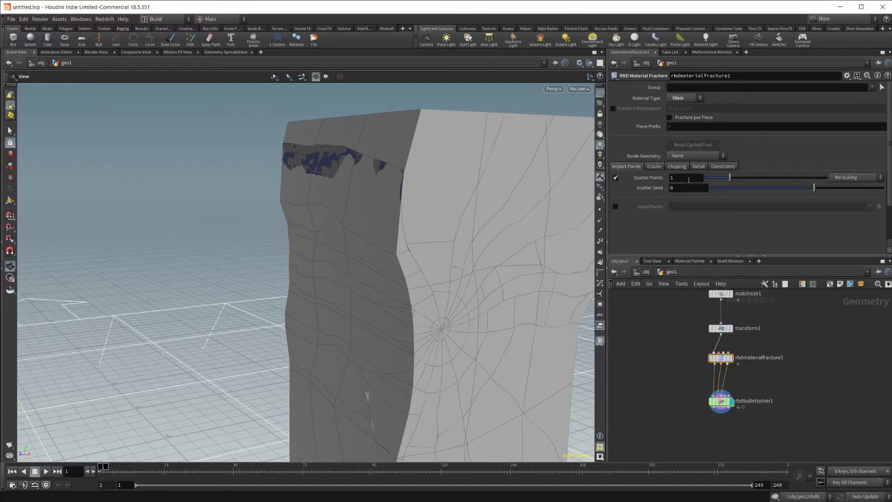
Step: Disable Edge Noise in the glass fracture's detail settings and view the whole box
{"action": "left_click", "coordinate": [694, 168]}
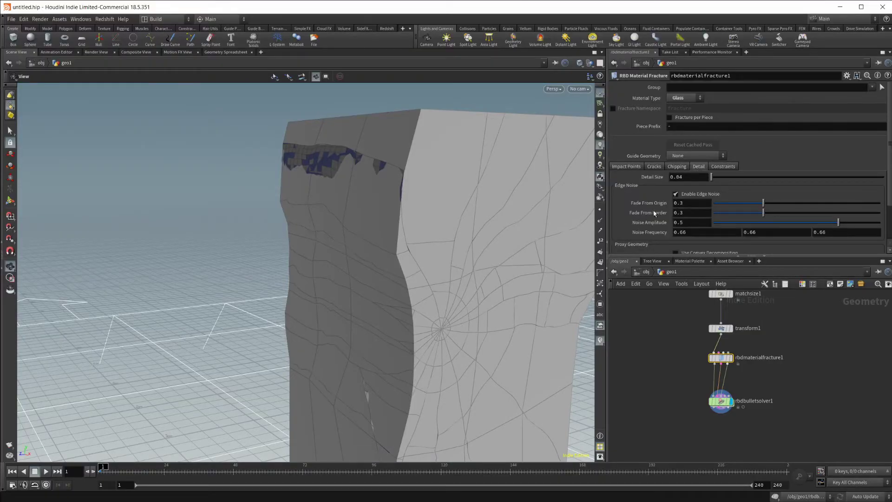
{"action": "left_click", "coordinate": [675, 194]}
{"action": "right_click_drag", "start_coordinate": [483, 301], "coordinate": [329, 309]}
{"action": "left_click_drag", "start_coordinate": [328, 309], "coordinate": [276, 338]}
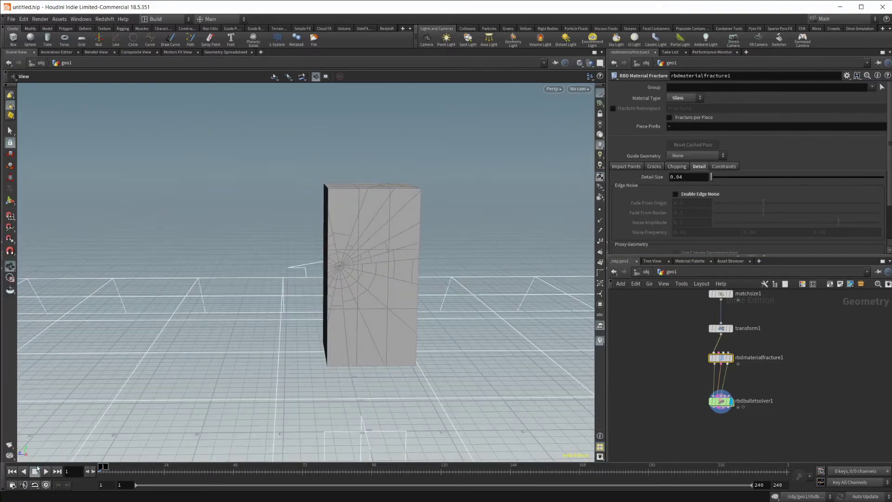
Step: Play the glass-fractured box's fall to about frame 68 and stop the playback
{"action": "middle_click_drag", "start_coordinate": [282, 325], "coordinate": [264, 240]}
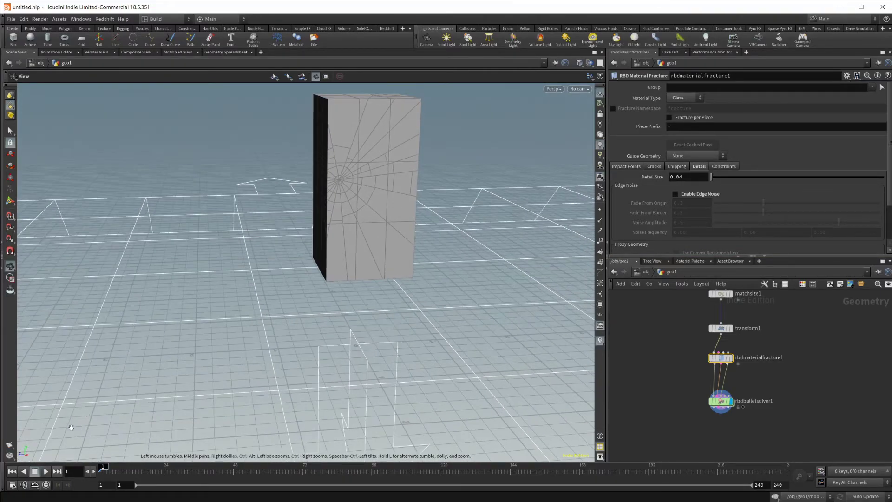
{"action": "left_click", "coordinate": [45, 471]}
{"action": "left_click", "coordinate": [34, 472]}
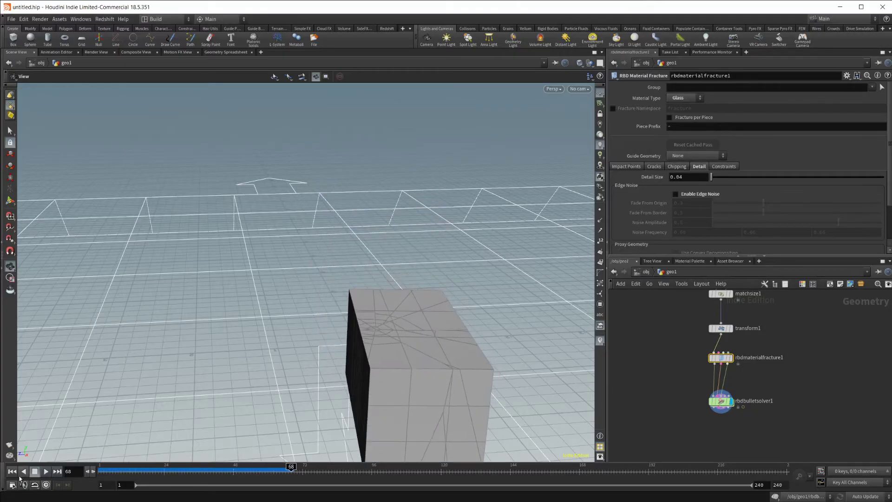
Step: Return to frame 1 and set the glass fracture's Radial Strength and Concentric Strength constraints to 10
{"action": "left_click", "coordinate": [12, 472]}
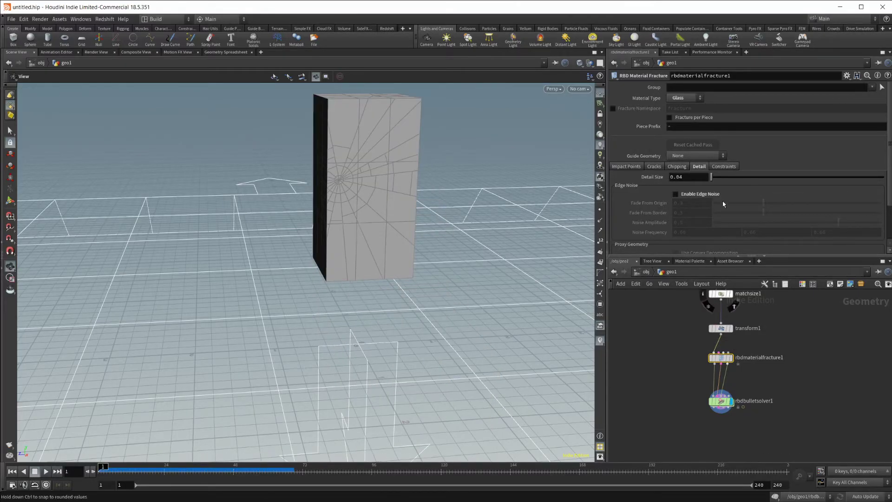
{"action": "left_click", "coordinate": [723, 166]}
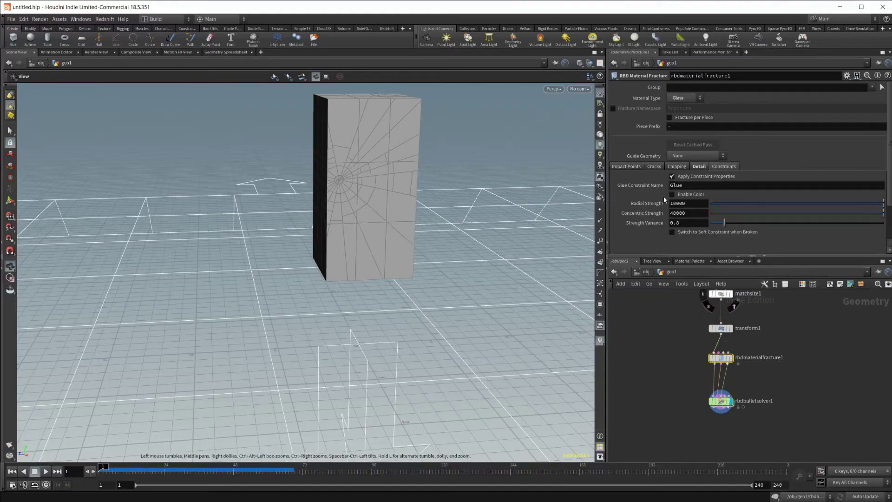
{"action": "double_click", "coordinate": [692, 204]}
{"action": "type", "text": "10"}
{"action": "key", "text": "Return"}
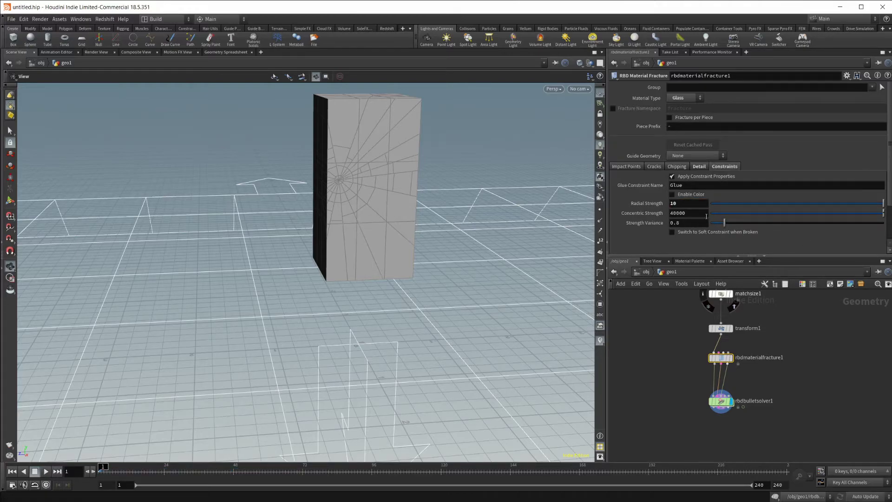
{"action": "double_click", "coordinate": [690, 213]}
{"action": "type", "text": "10"}
{"action": "key", "text": "Return"}
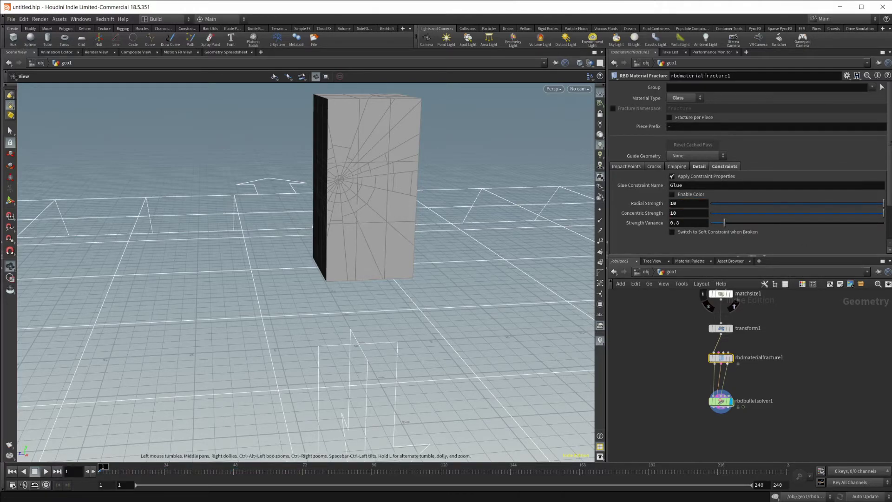
Step: Play the glass simulation to about frame 117 and inspect the shattered pieces from several angles
{"action": "left_click", "coordinate": [44, 472]}
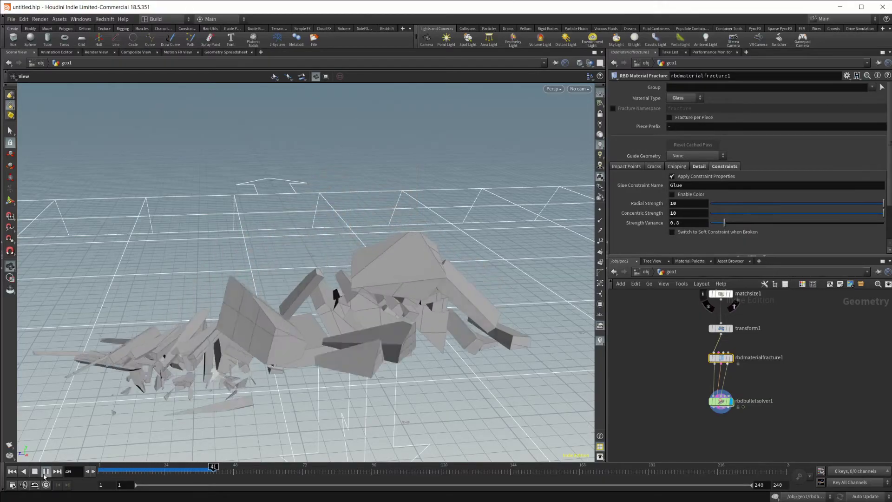
{"action": "left_click", "coordinate": [35, 473]}
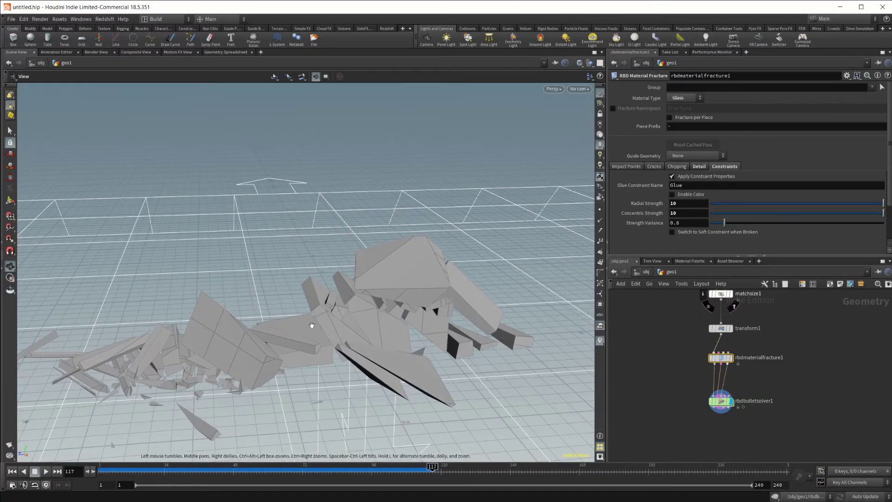
{"action": "left_click_drag", "start_coordinate": [312, 325], "coordinate": [434, 407]}
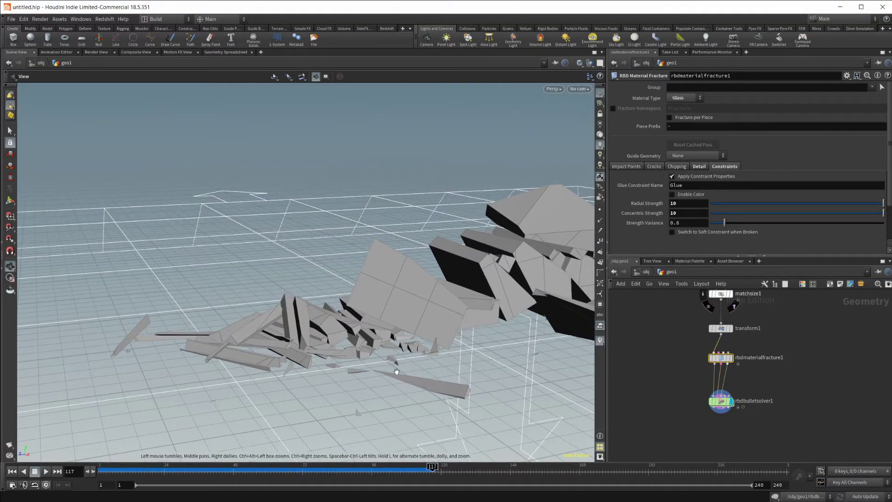
{"action": "left_click_drag", "start_coordinate": [387, 333], "coordinate": [310, 332]}
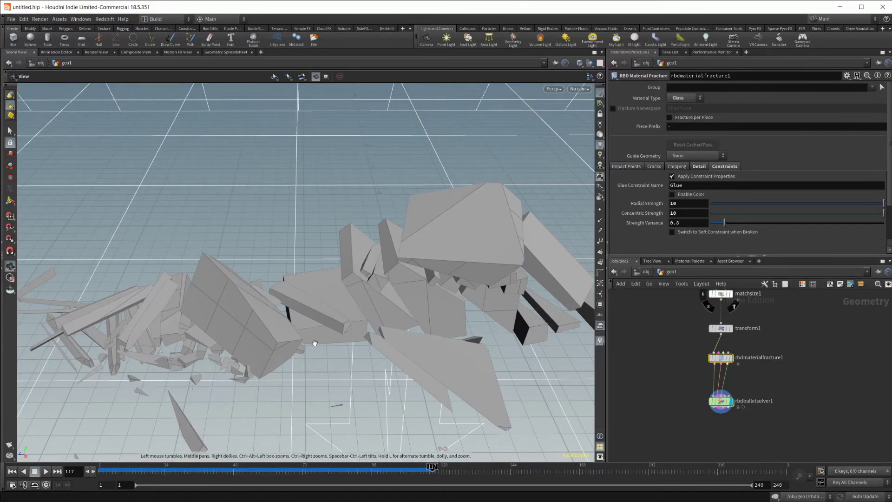
{"action": "right_click_drag", "start_coordinate": [315, 343], "coordinate": [214, 380]}
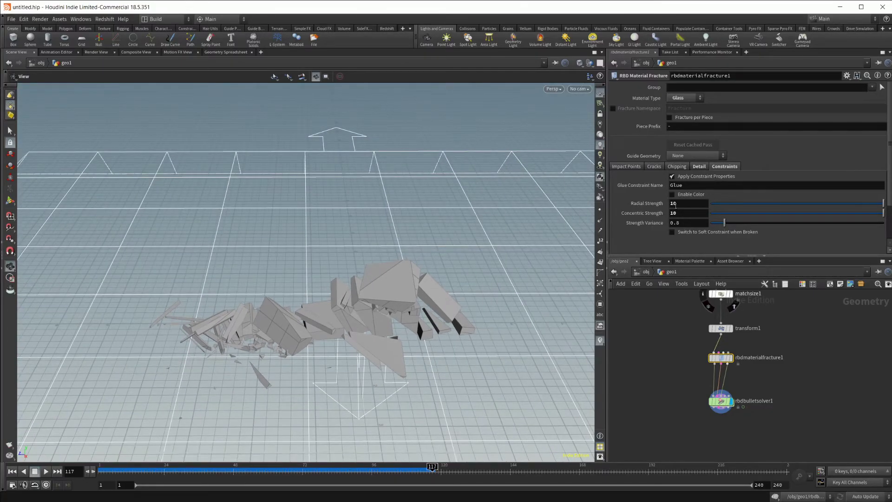
Step: Change rbdmaterialfracture1's Material Type to Wood, return to frame 1 and inspect the grain pattern on the box
{"action": "left_click", "coordinate": [686, 98]}
{"action": "left_click", "coordinate": [683, 127]}
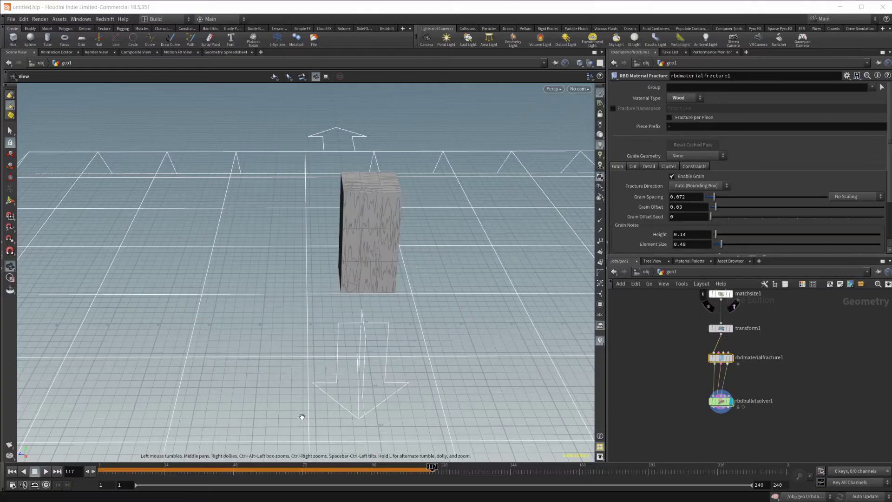
{"action": "left_click", "coordinate": [12, 471]}
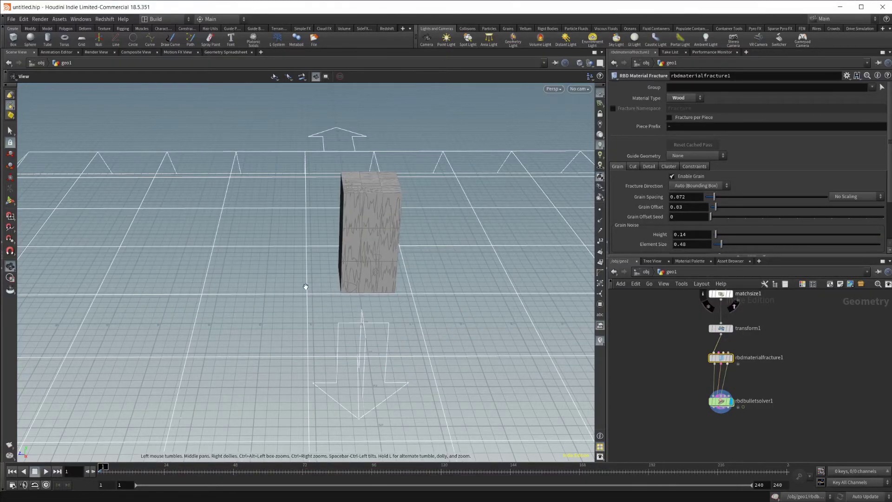
{"action": "left_click_drag", "start_coordinate": [305, 285], "coordinate": [431, 215]}
{"action": "right_click_drag", "start_coordinate": [431, 216], "coordinate": [383, 245]}
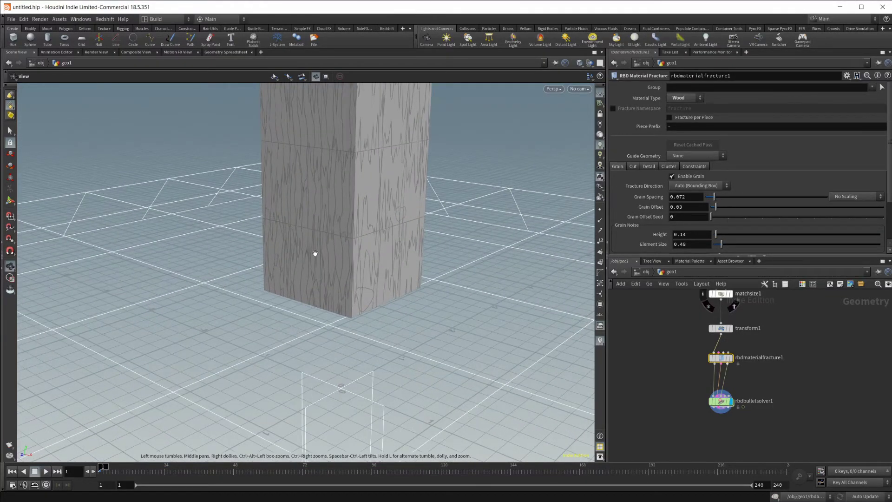
{"action": "scroll", "coordinate": [336, 308], "scroll_direction": "down", "scroll_amount": 5}
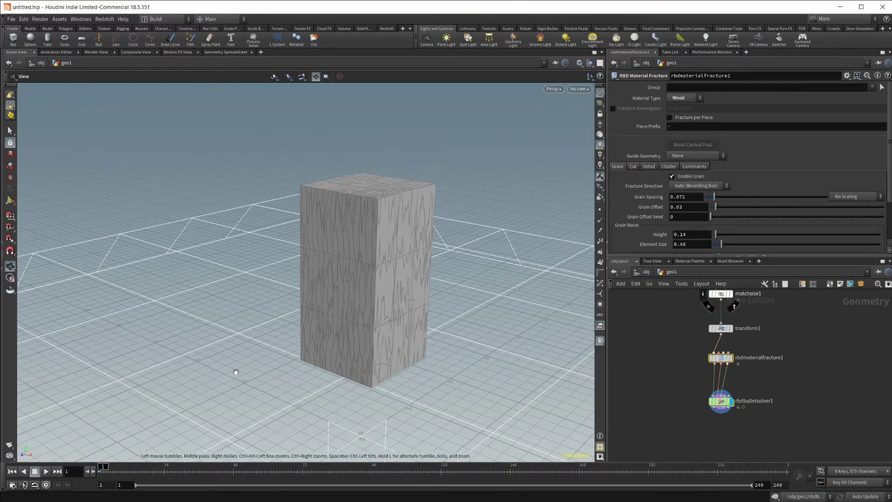
{"action": "middle_click_drag", "start_coordinate": [235, 372], "coordinate": [226, 303]}
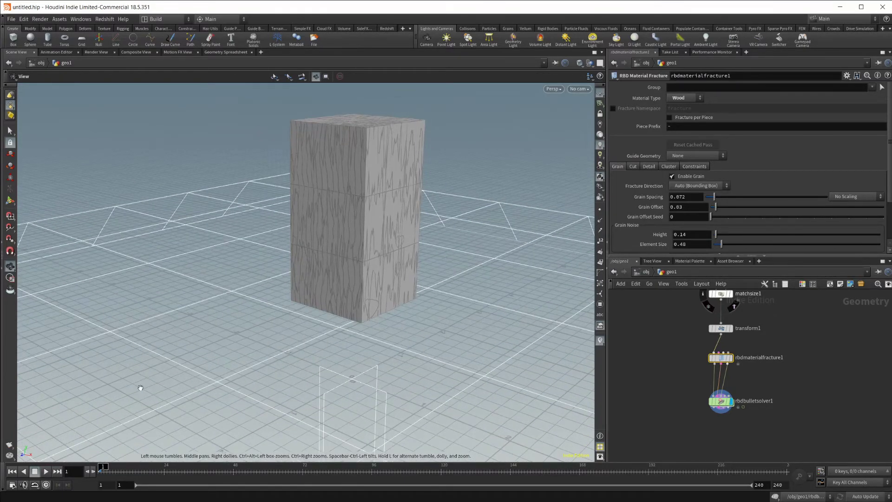
Step: Set the wood fracture's Grain Strength and Cut Strength constraints to 10
{"action": "left_click", "coordinate": [701, 168]}
{"action": "left_click", "coordinate": [681, 204]}
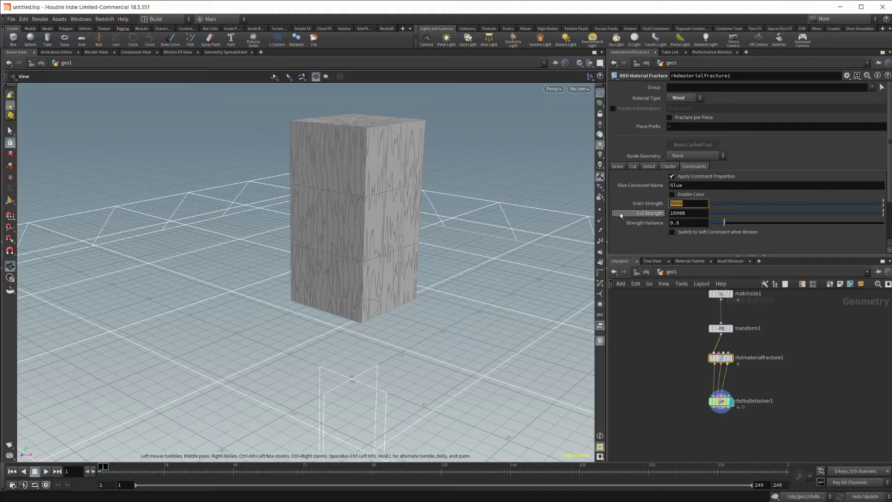
{"action": "type", "text": "10"}
{"action": "key", "text": "Tab"}
{"action": "type", "text": "10"}
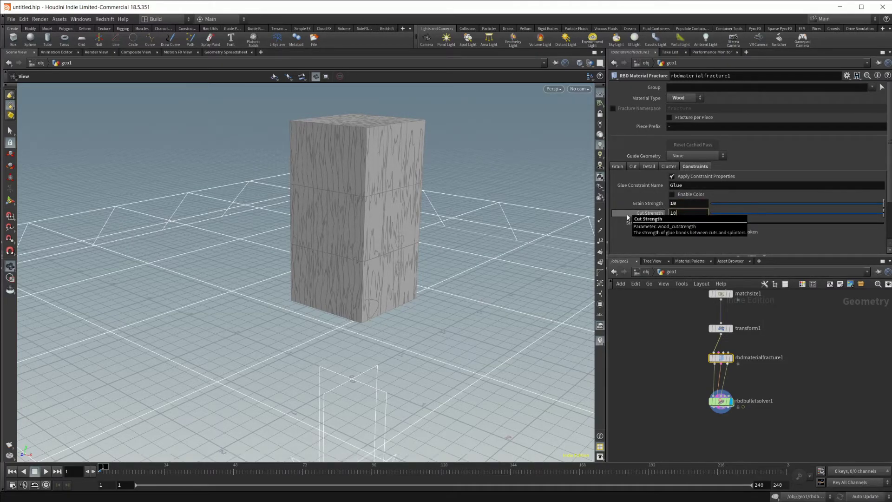
{"action": "key", "text": "Return"}
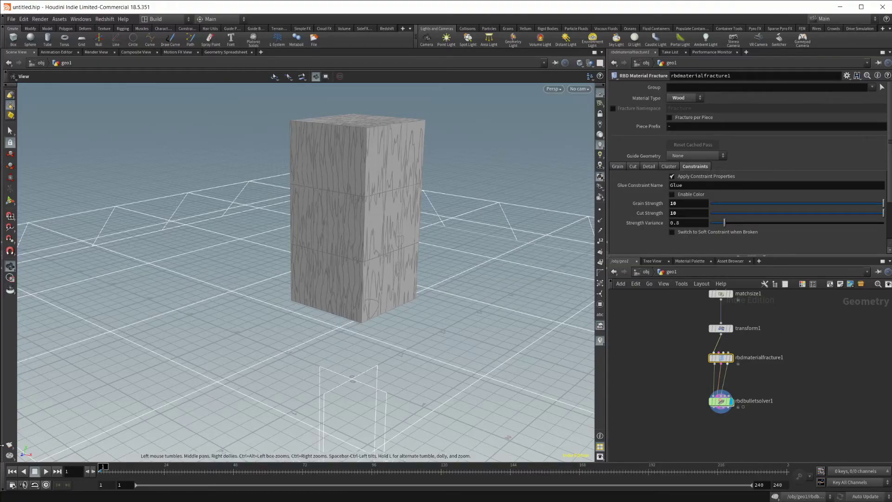
Step: Play the wood simulation to about frame 30, stop it and examine the splintering box from several sides
{"action": "left_click", "coordinate": [46, 471]}
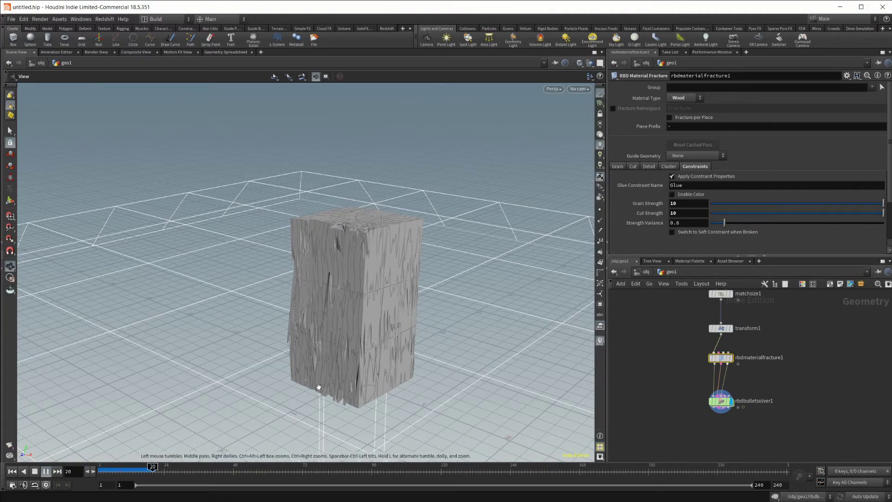
{"action": "left_click", "coordinate": [35, 472]}
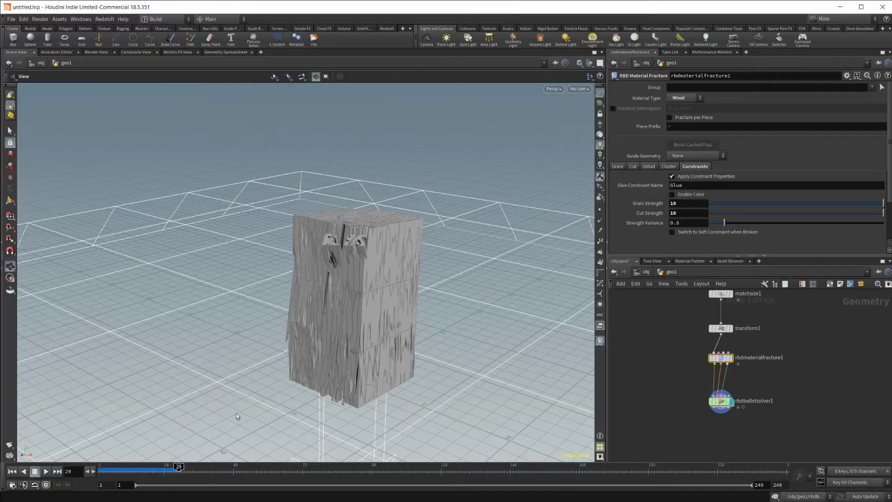
{"action": "left_click_drag", "start_coordinate": [237, 338], "coordinate": [353, 313]}
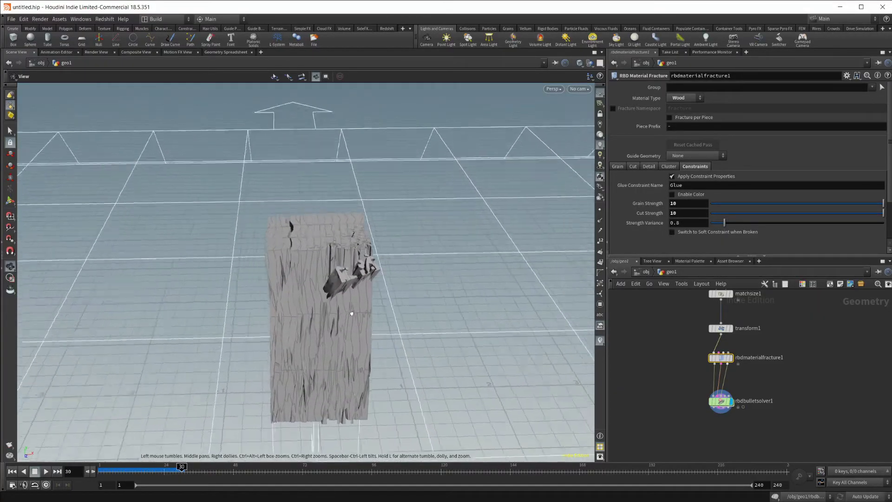
{"action": "right_click_drag", "start_coordinate": [352, 313], "coordinate": [427, 314]}
{"action": "left_click_drag", "start_coordinate": [426, 314], "coordinate": [202, 263]}
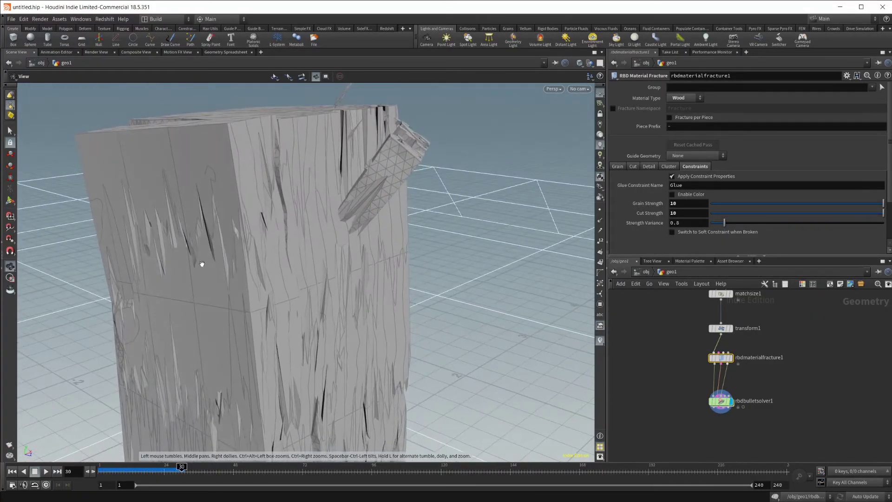
{"action": "left_click_drag", "start_coordinate": [304, 266], "coordinate": [208, 327]}
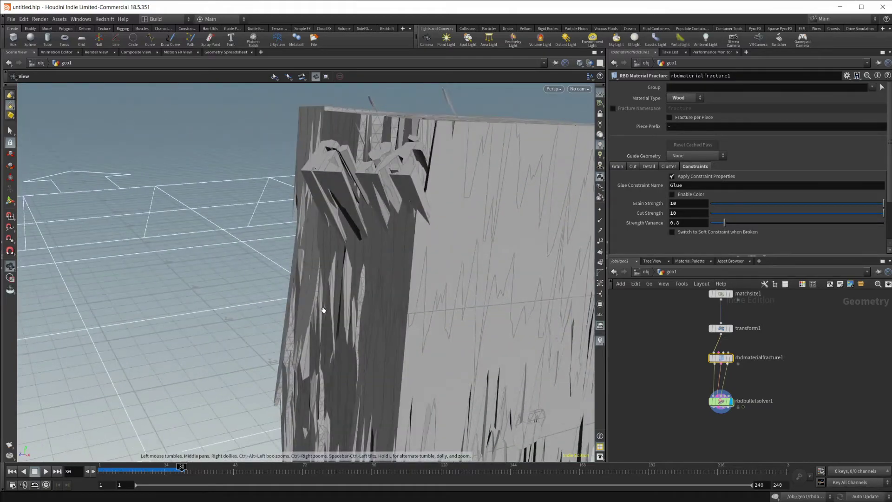
{"action": "scroll", "coordinate": [417, 342], "scroll_direction": "down", "scroll_amount": 5}
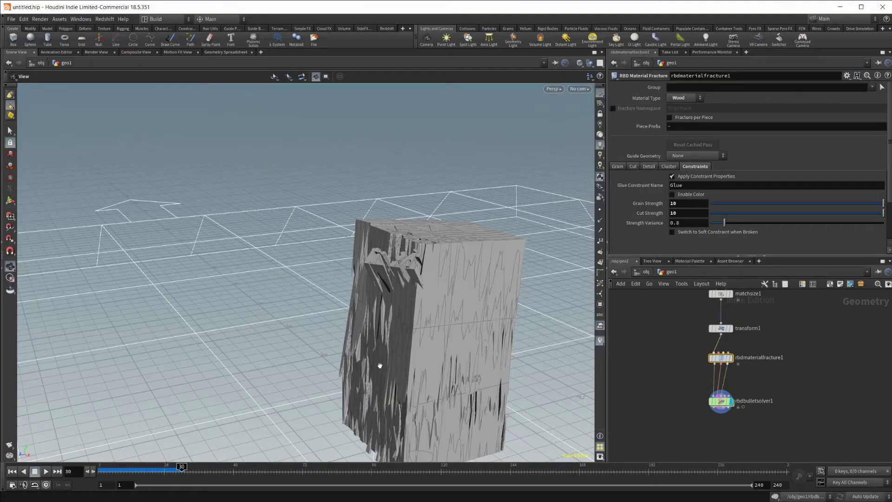
{"action": "left_click_drag", "start_coordinate": [379, 366], "coordinate": [355, 360]}
{"action": "left_click_drag", "start_coordinate": [357, 310], "coordinate": [376, 337]}
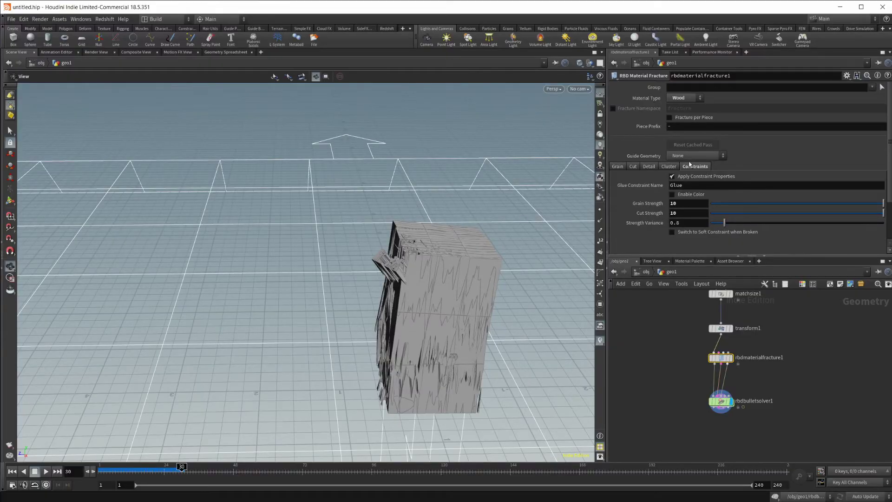
{"action": "scroll", "coordinate": [644, 205], "scroll_direction": "down", "scroll_amount": 1}
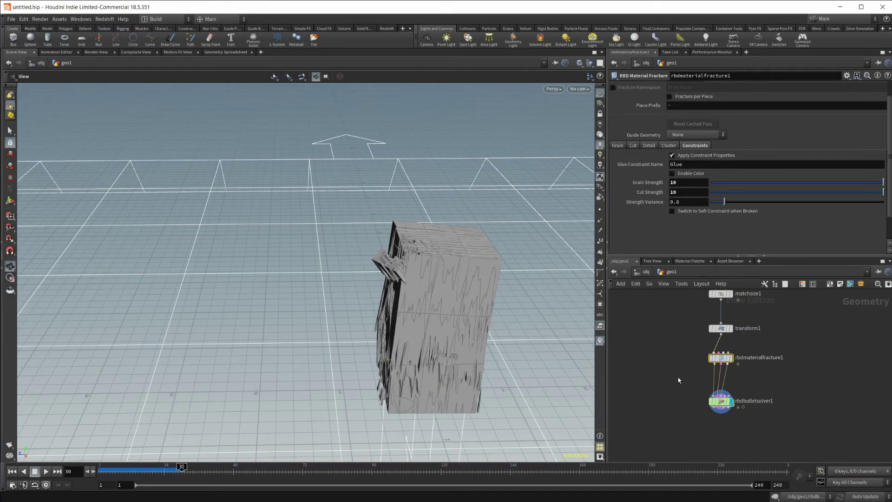
{"action": "scroll", "coordinate": [636, 160], "scroll_direction": "up", "scroll_amount": 2}
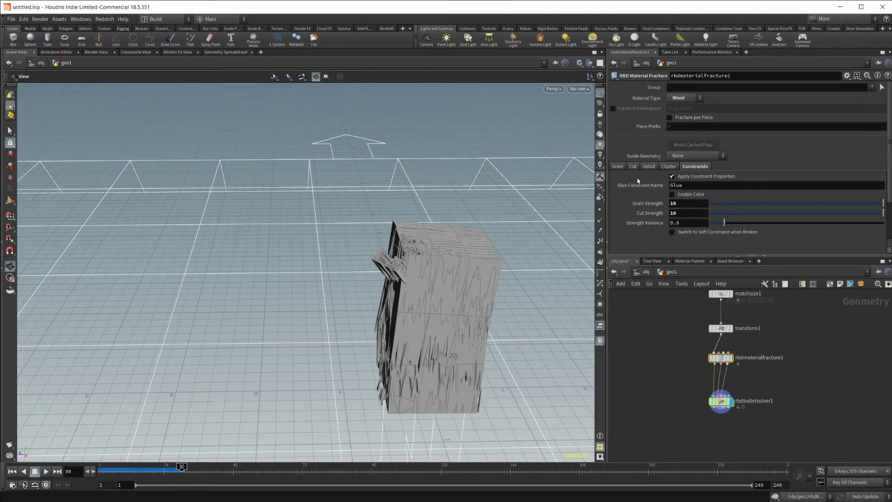
{"action": "scroll", "coordinate": [691, 392], "scroll_direction": "up", "scroll_amount": 3}
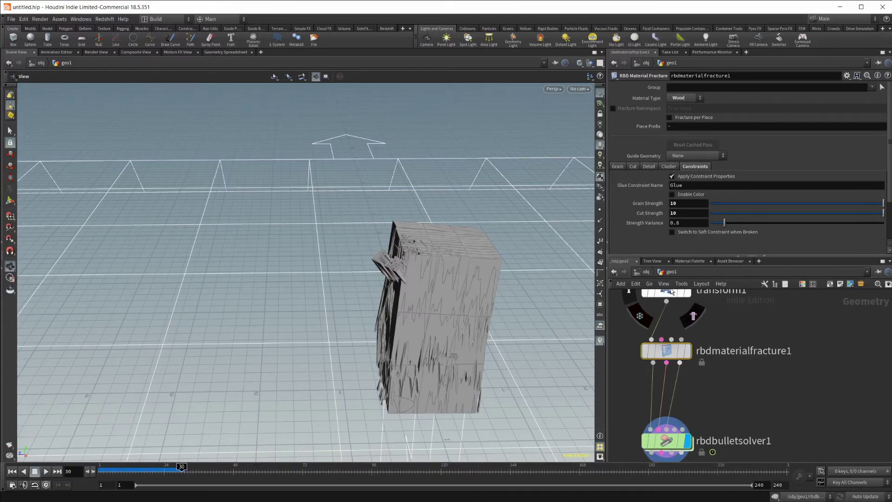
{"action": "scroll", "coordinate": [649, 373], "scroll_direction": "down", "scroll_amount": 1}
{"action": "scroll", "coordinate": [702, 396], "scroll_direction": "up", "scroll_amount": 4}
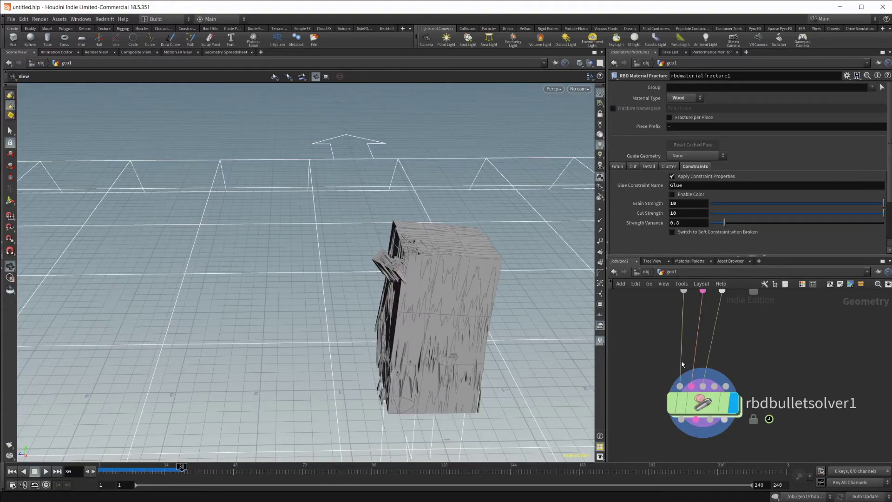
Step: Add an RBD Exploded View node, connect rbdmaterialfracture1's geometry, constraint and proxy outputs to it, and display it
{"action": "scroll", "coordinate": [657, 368], "scroll_direction": "down", "scroll_amount": 3}
{"action": "key", "text": "Tab"}
{"action": "type", "text": "rbd e"}
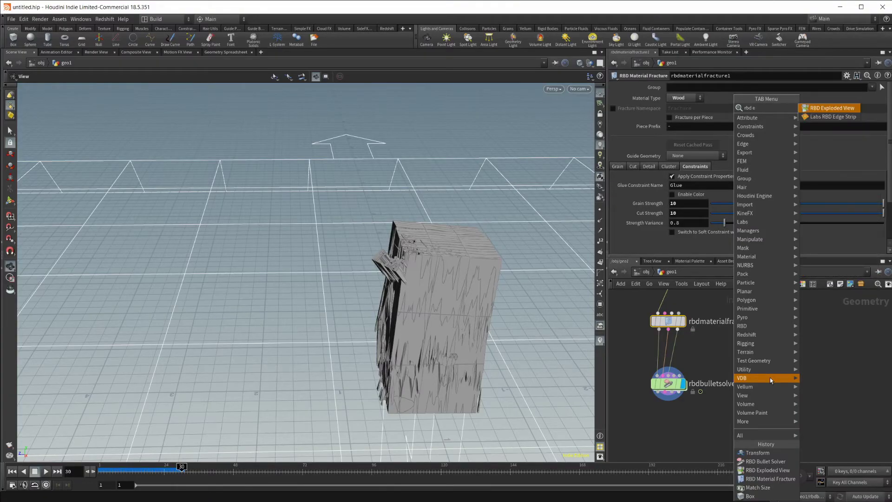
{"action": "key", "text": "Return"}
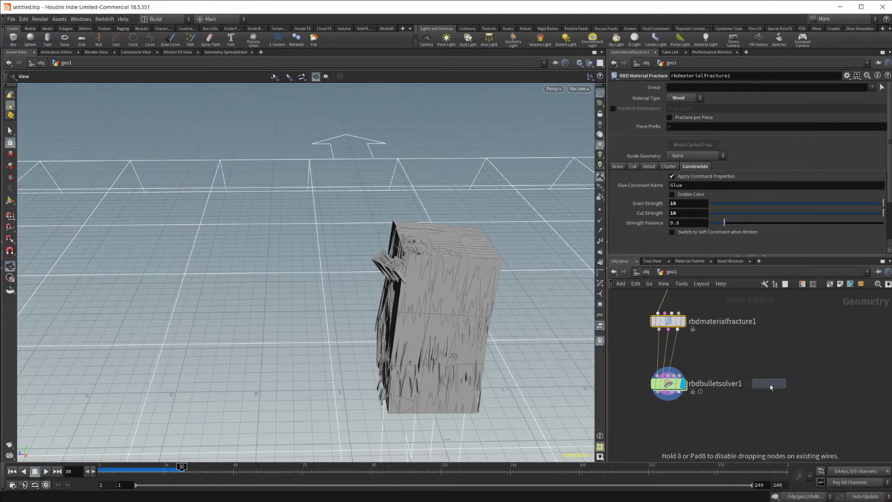
{"action": "left_click", "coordinate": [770, 372]}
{"action": "left_click_drag", "start_coordinate": [659, 329], "coordinate": [761, 361]}
{"action": "left_click", "coordinate": [789, 375]}
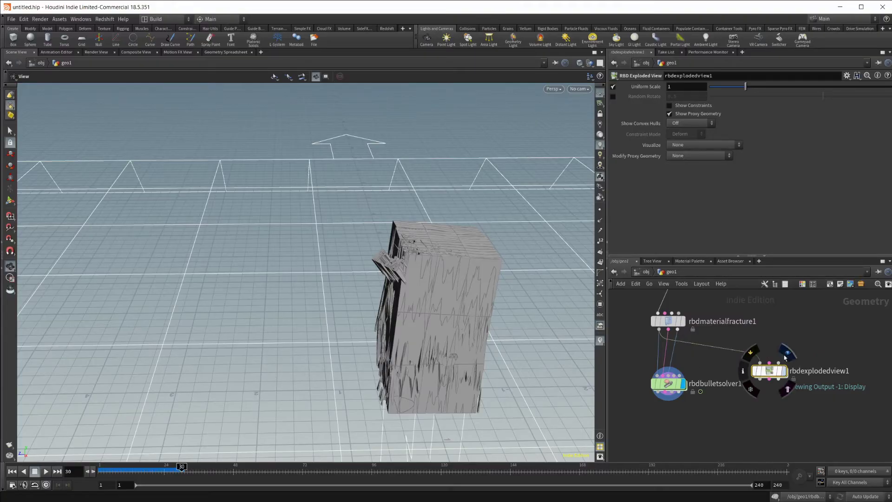
{"action": "left_click_drag", "start_coordinate": [677, 329], "coordinate": [764, 360]}
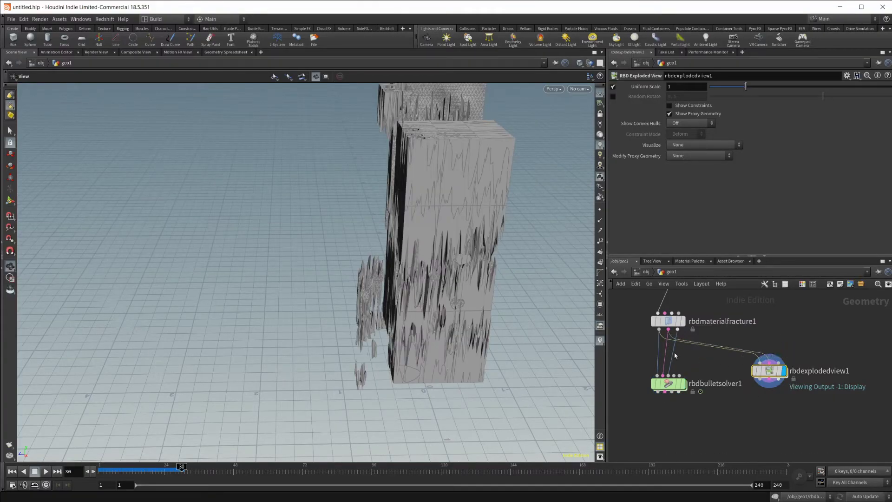
{"action": "left_click_drag", "start_coordinate": [679, 330], "coordinate": [772, 373]}
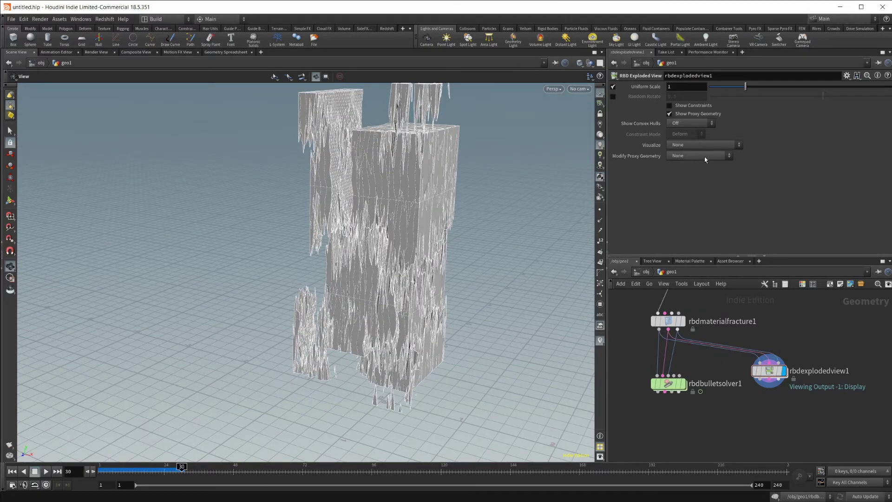
Step: Try visualizing Constraint Stiffness and Constraint Strength on the RBD Exploded View node, and set Visualize back to None
{"action": "left_click", "coordinate": [732, 147]}
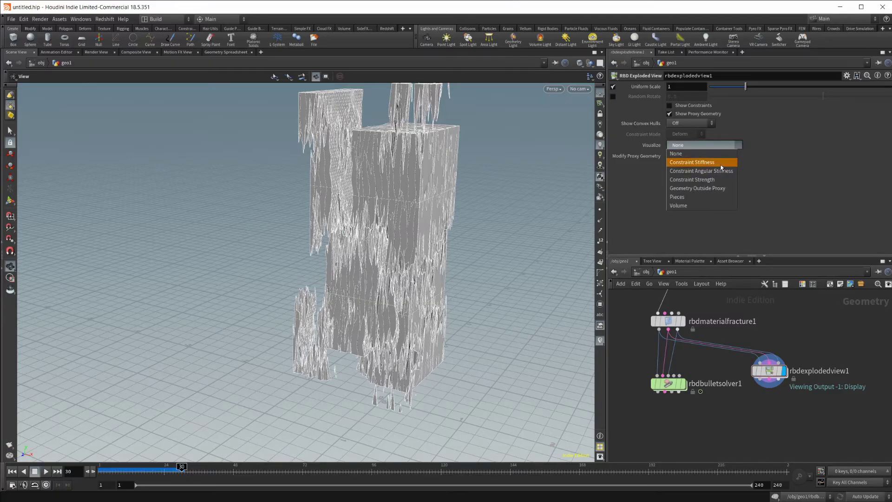
{"action": "left_click", "coordinate": [688, 164]}
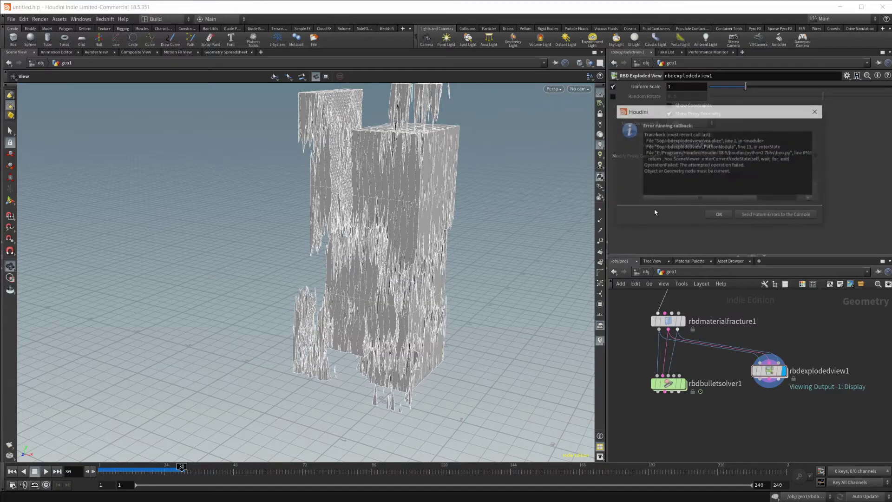
{"action": "left_click", "coordinate": [817, 111]}
{"action": "left_click", "coordinate": [722, 144]}
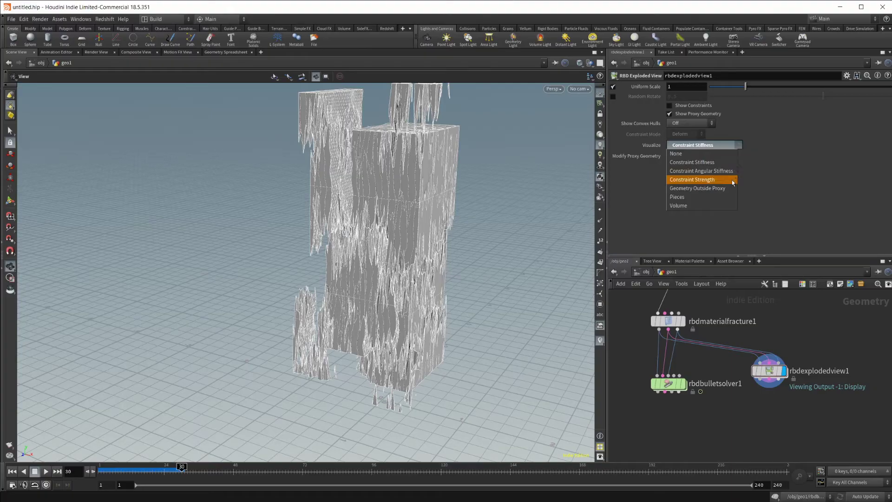
{"action": "left_click", "coordinate": [715, 180]}
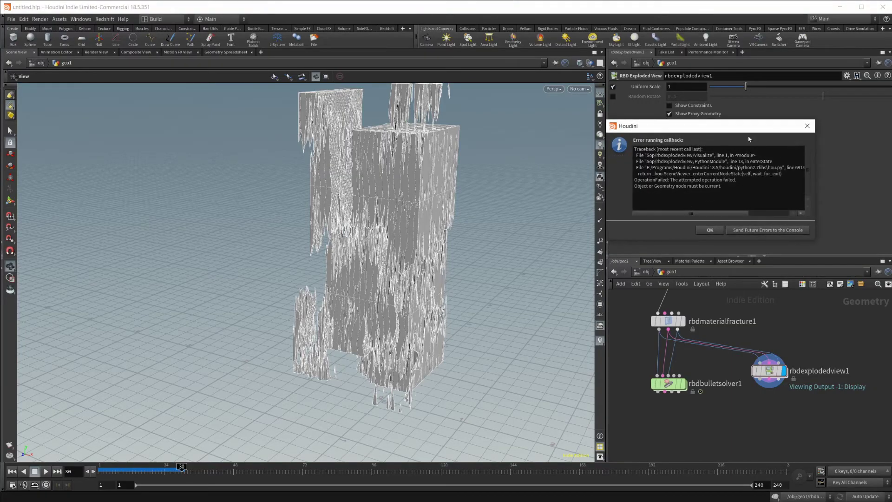
{"action": "left_click", "coordinate": [807, 126]}
{"action": "left_click", "coordinate": [709, 154]}
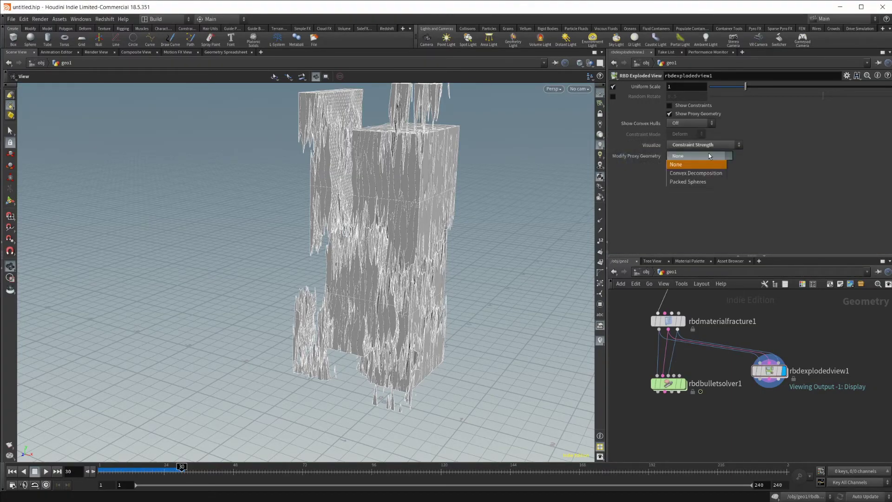
{"action": "left_click", "coordinate": [790, 165]}
{"action": "left_click", "coordinate": [703, 145]}
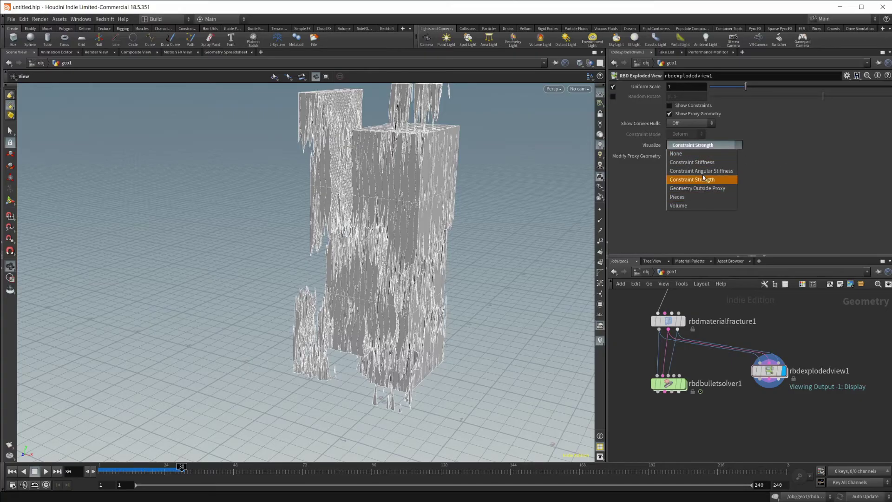
{"action": "left_click", "coordinate": [702, 154]}
{"action": "left_click", "coordinate": [803, 102]}
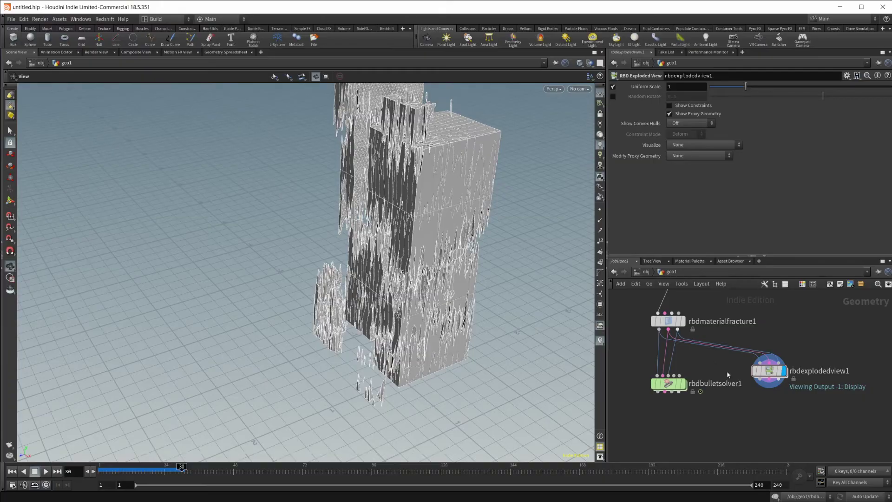
Step: Examine the exploded wood pieces and their splintered inner faces from several sides and from above
{"action": "left_click_drag", "start_coordinate": [464, 320], "coordinate": [363, 307]}
{"action": "middle_click_drag", "start_coordinate": [418, 302], "coordinate": [312, 325]}
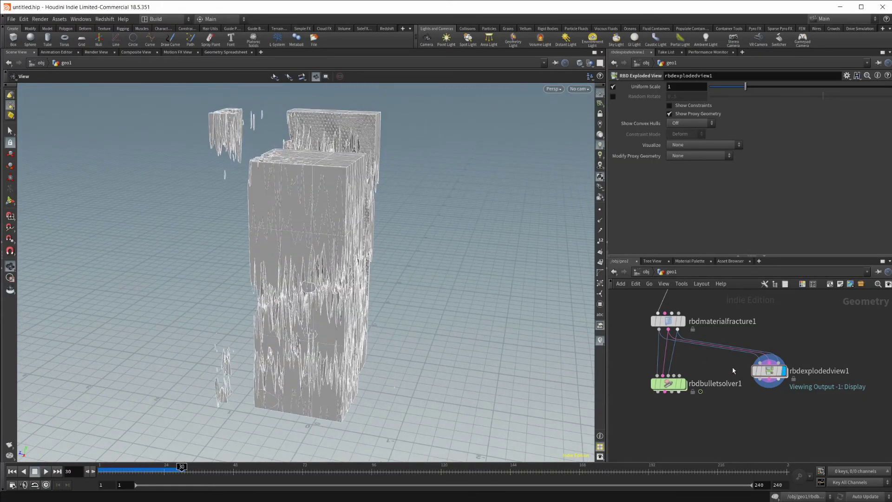
{"action": "left_click_drag", "start_coordinate": [345, 322], "coordinate": [455, 334]}
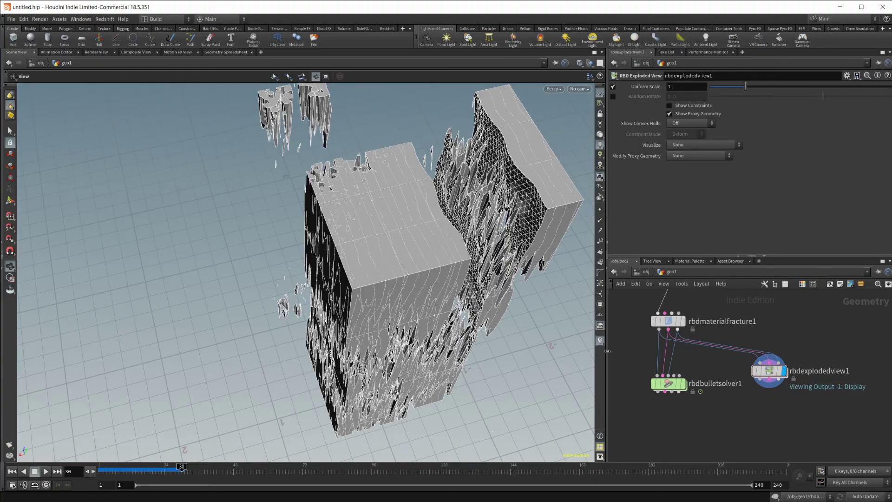
{"action": "left_click_drag", "start_coordinate": [393, 376], "coordinate": [393, 288]}
{"action": "right_click_drag", "start_coordinate": [393, 288], "coordinate": [338, 398]}
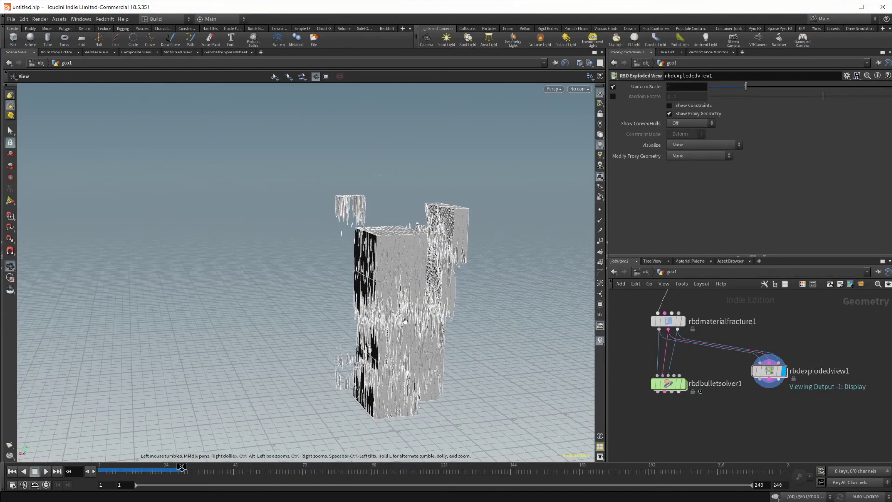
{"action": "left_click_drag", "start_coordinate": [404, 320], "coordinate": [442, 342]}
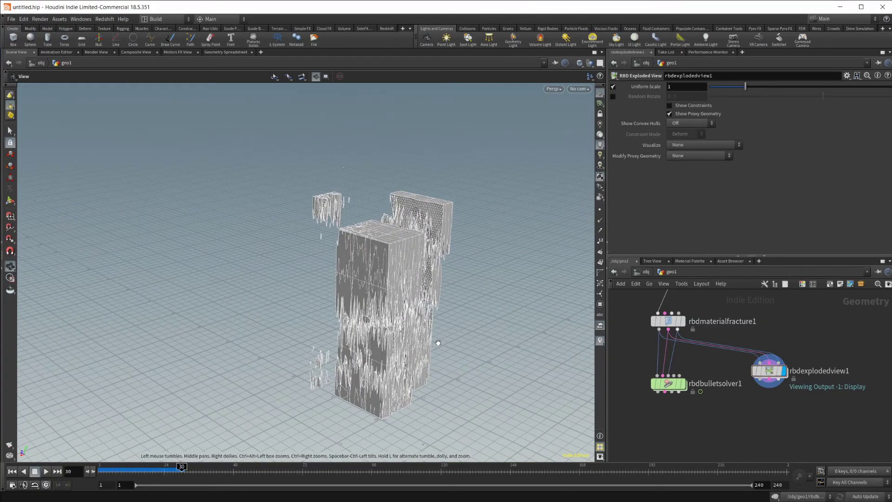